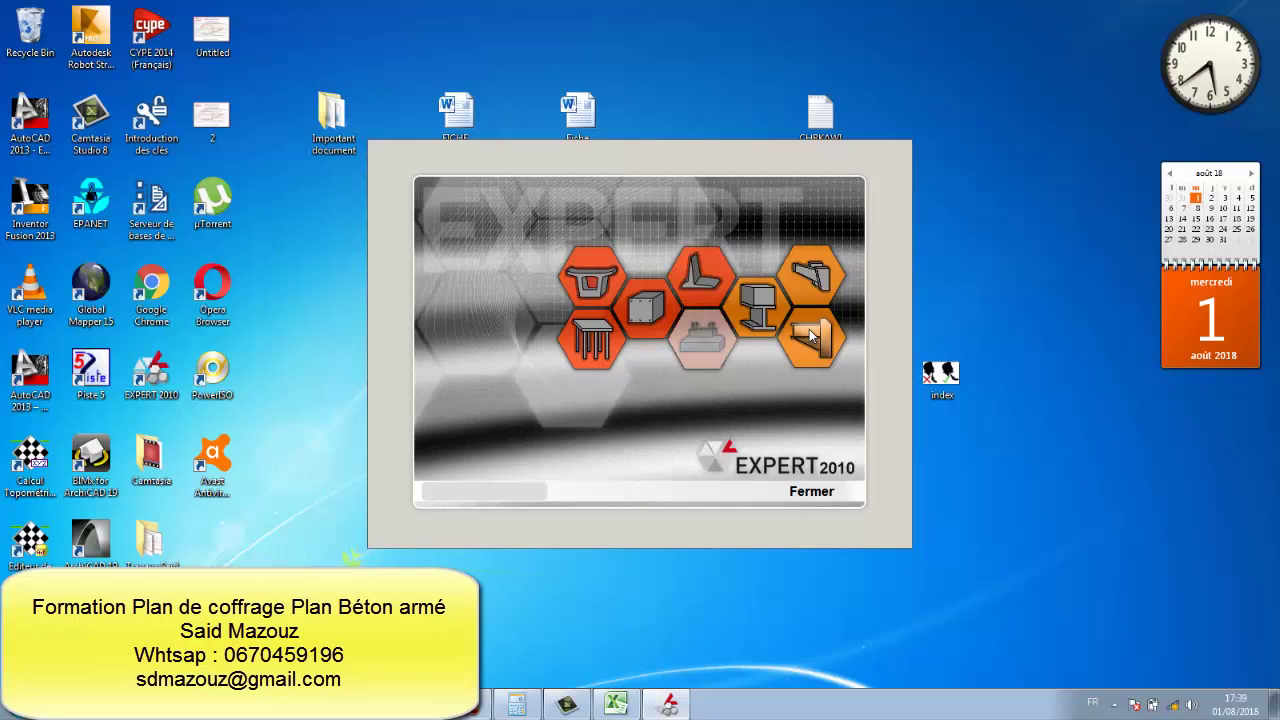
- Launch the EXPERT BA reinforced concrete module and choose the Compression simple analysis
click(586, 297)
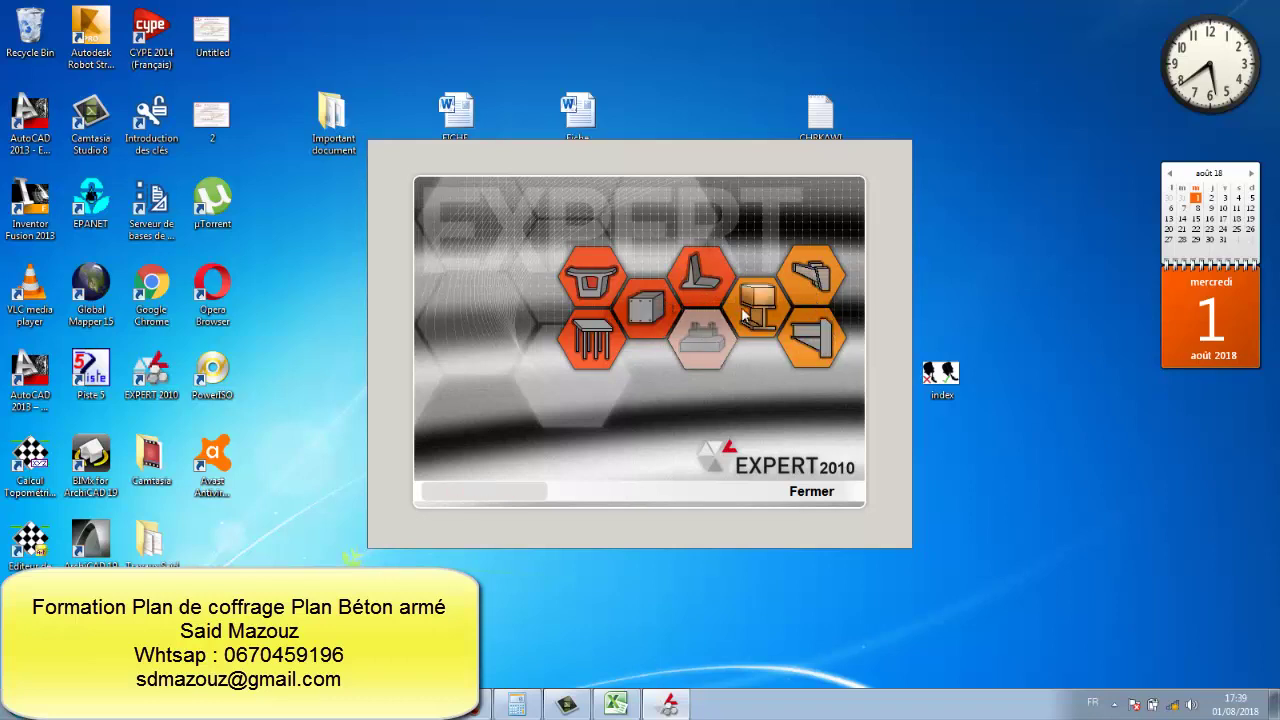
click(648, 313)
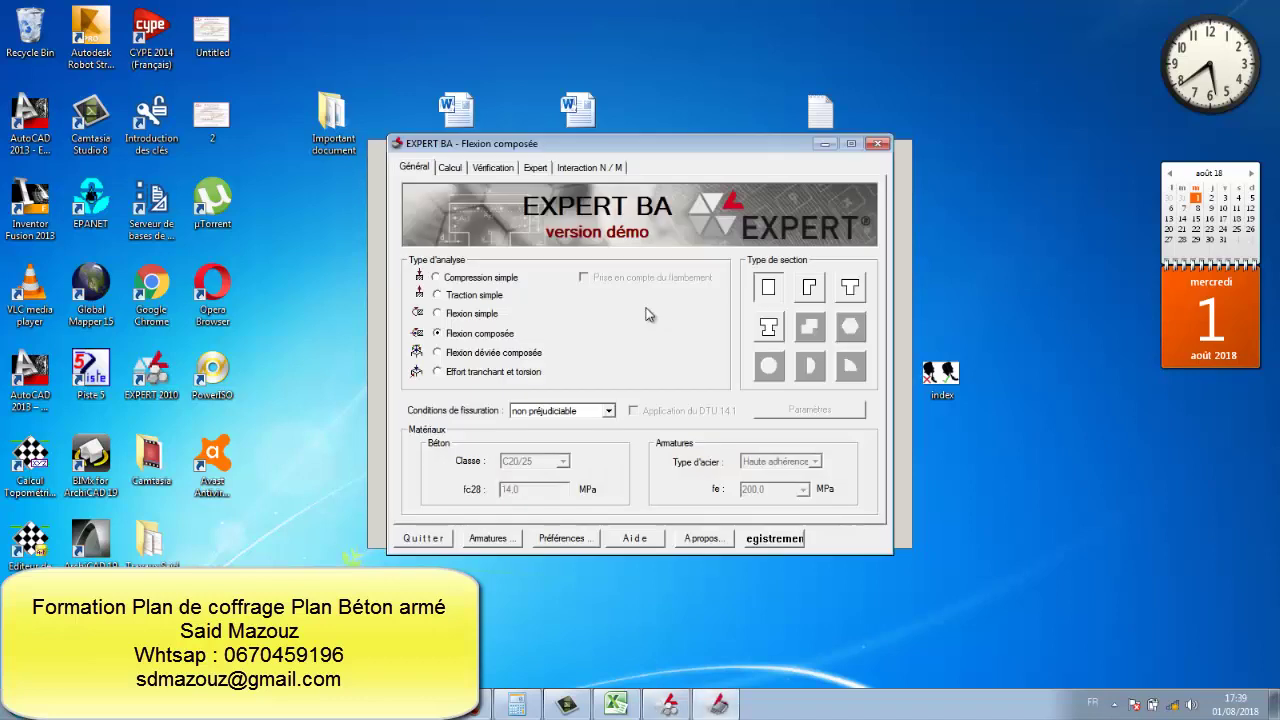
click(436, 277)
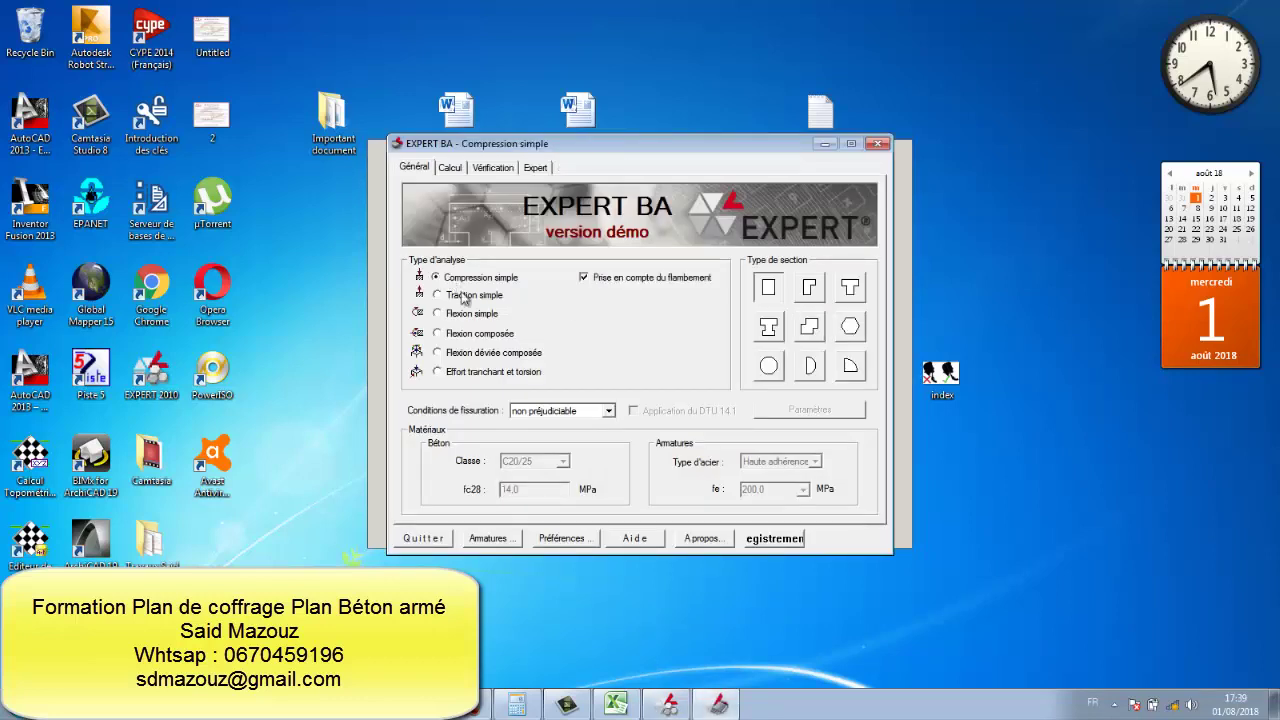
click(474, 318)
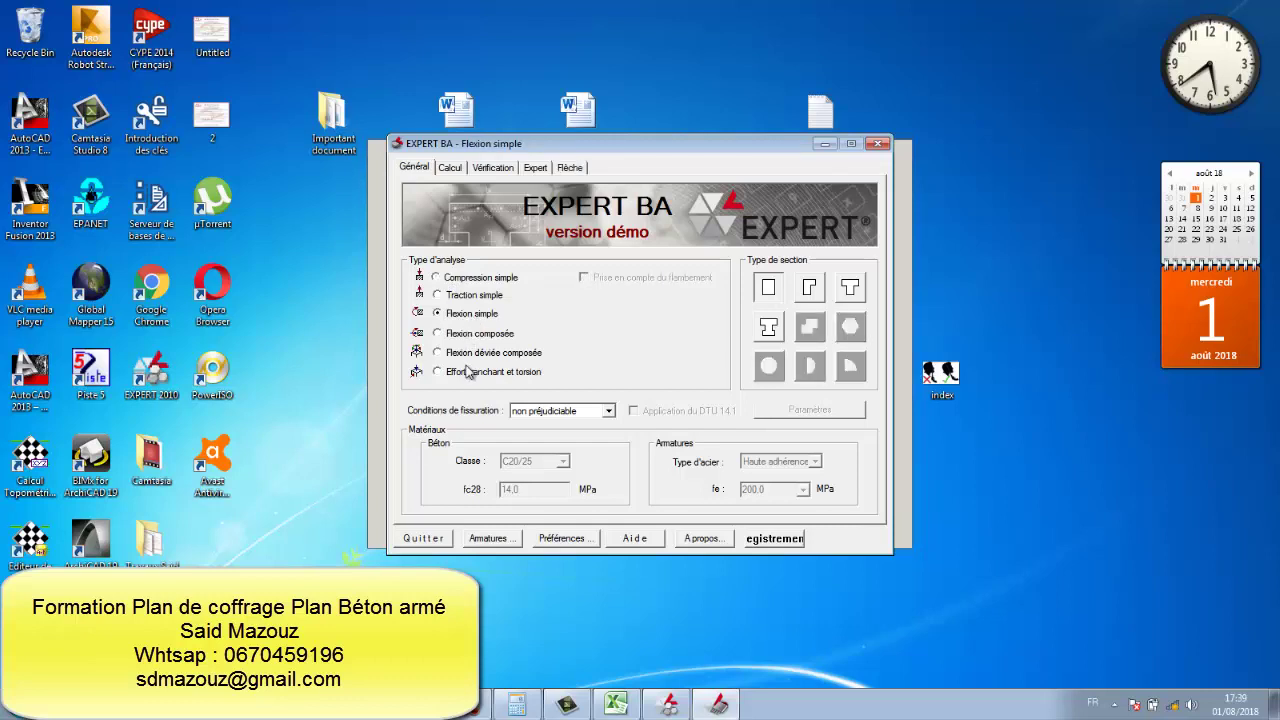
click(463, 283)
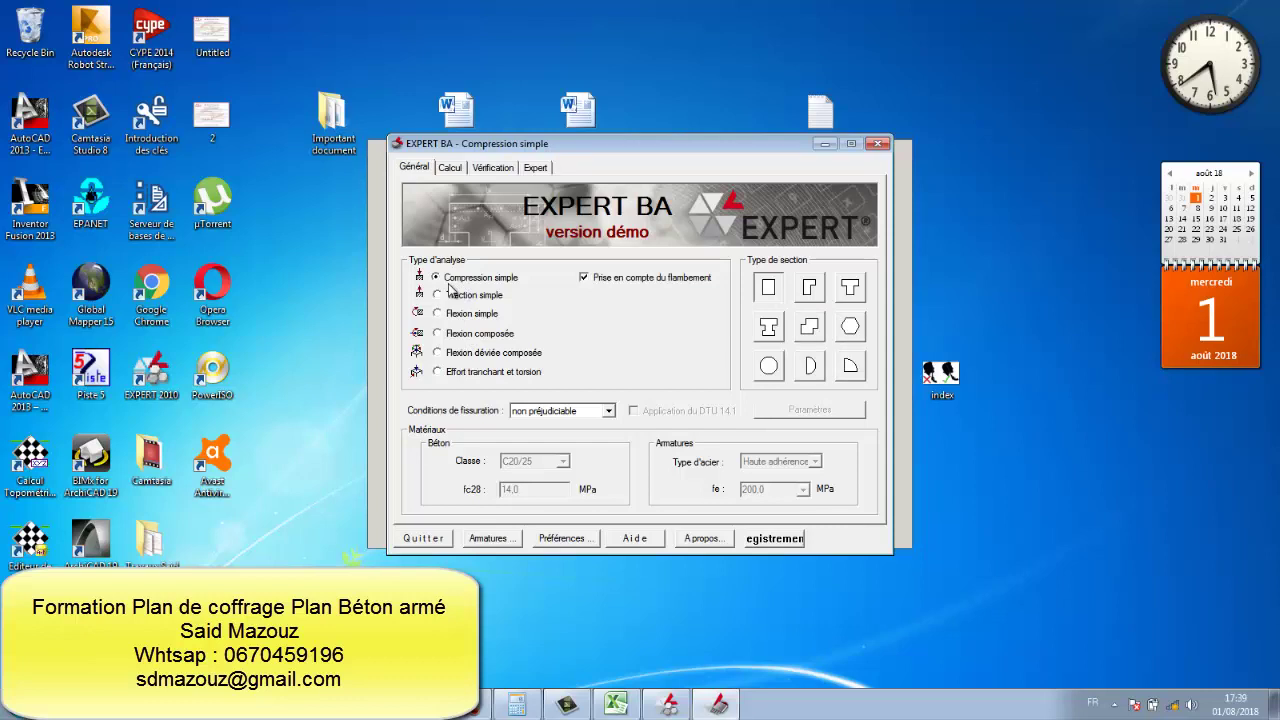
click(478, 705)
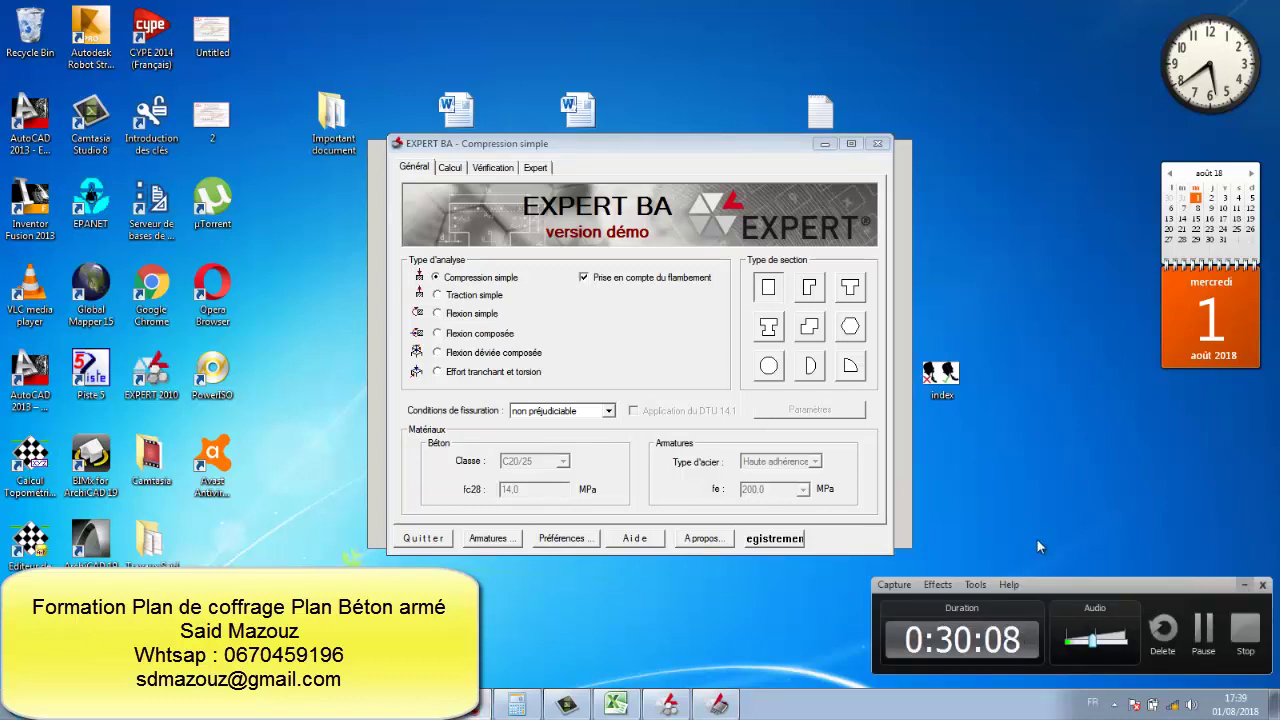
click(1244, 584)
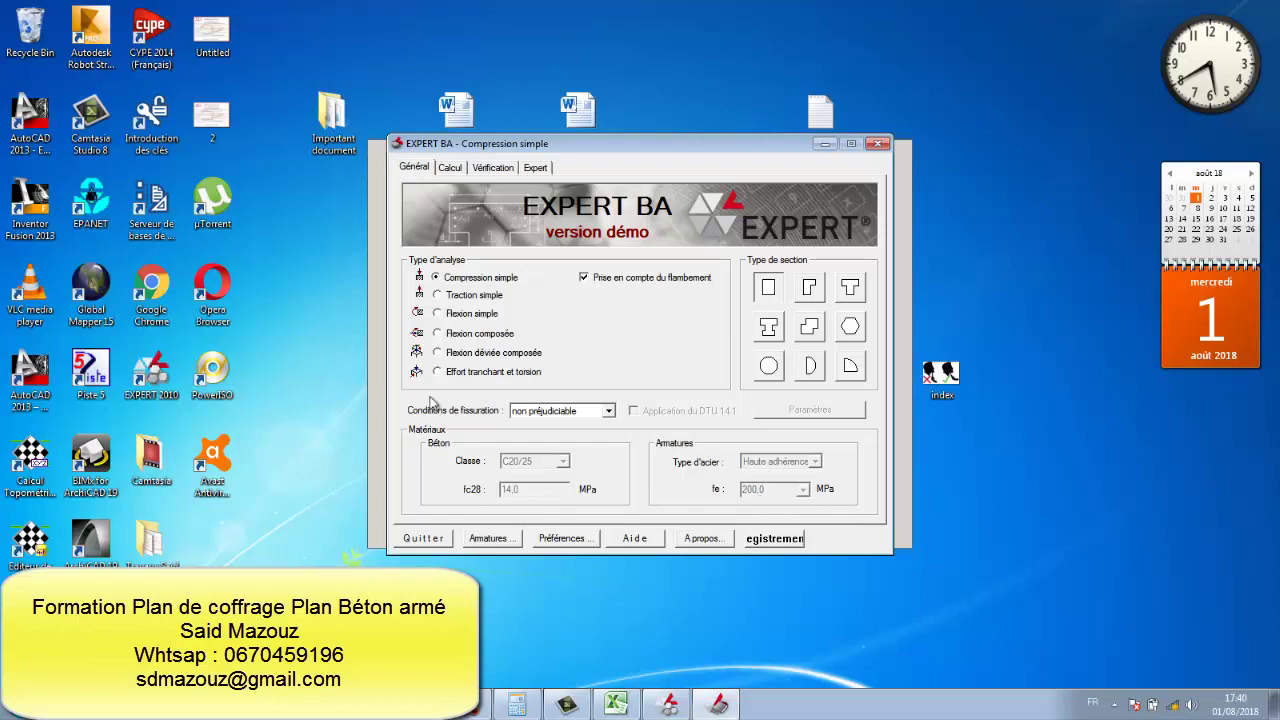
- Set cracking conditions to préjudiciable and move to the Calcul page
click(609, 413)
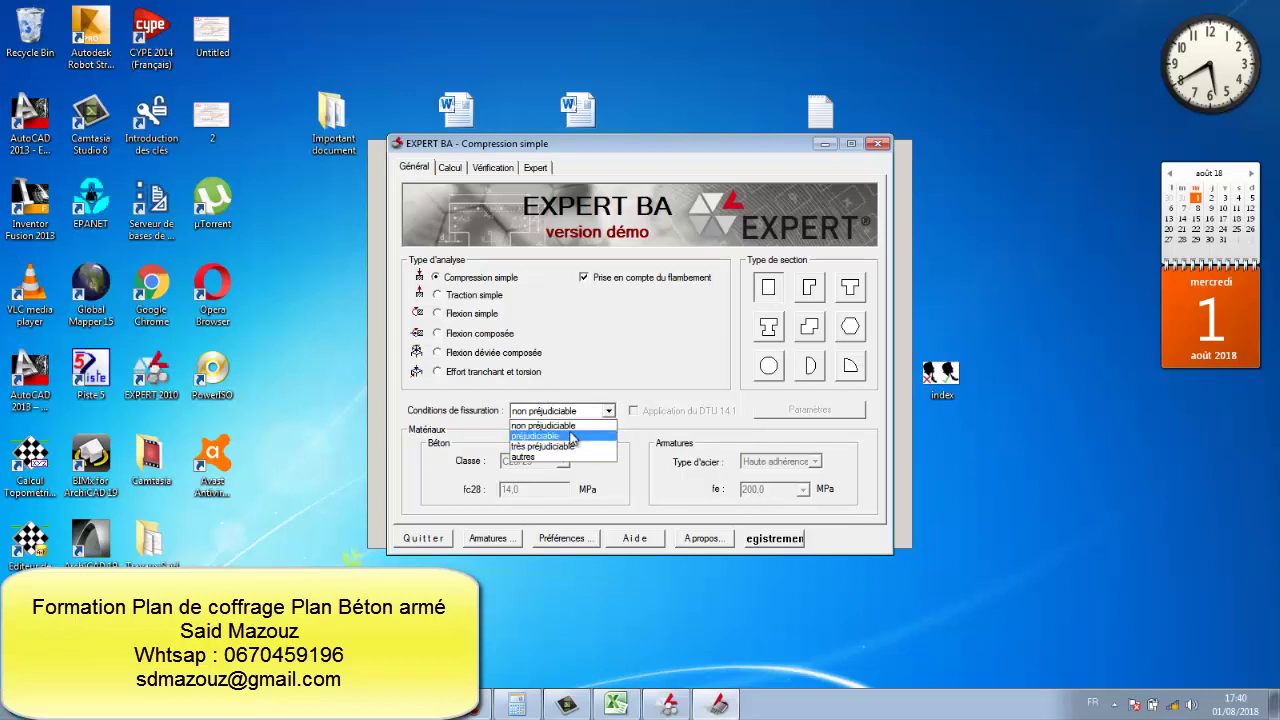
click(574, 437)
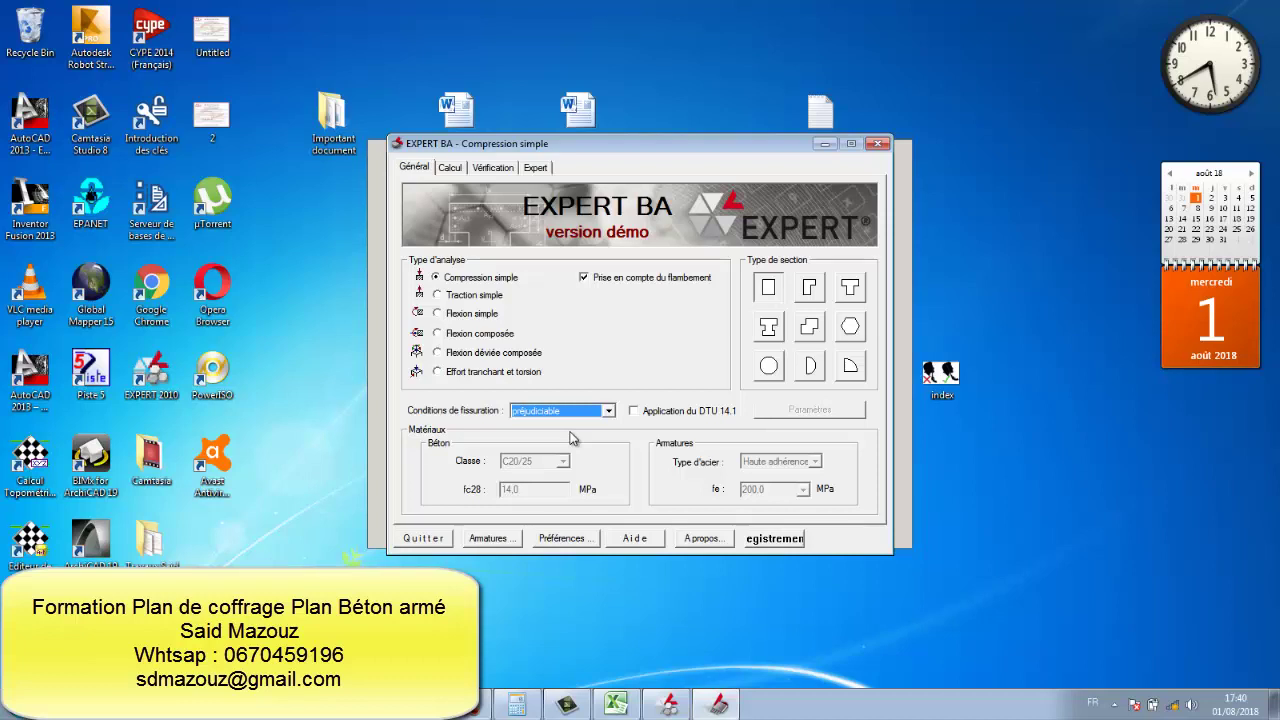
click(449, 167)
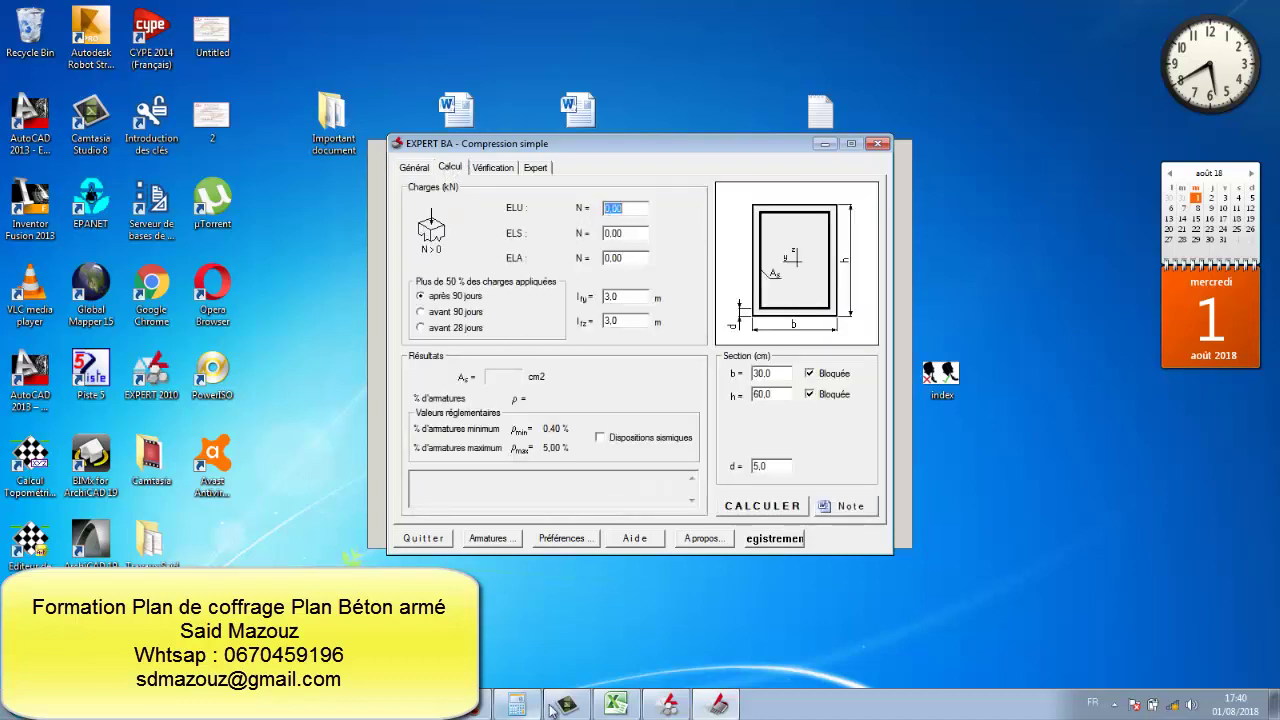
- Check the load tables in the bael workbook, then enter an ELU load N of 35 kN
click(605, 708)
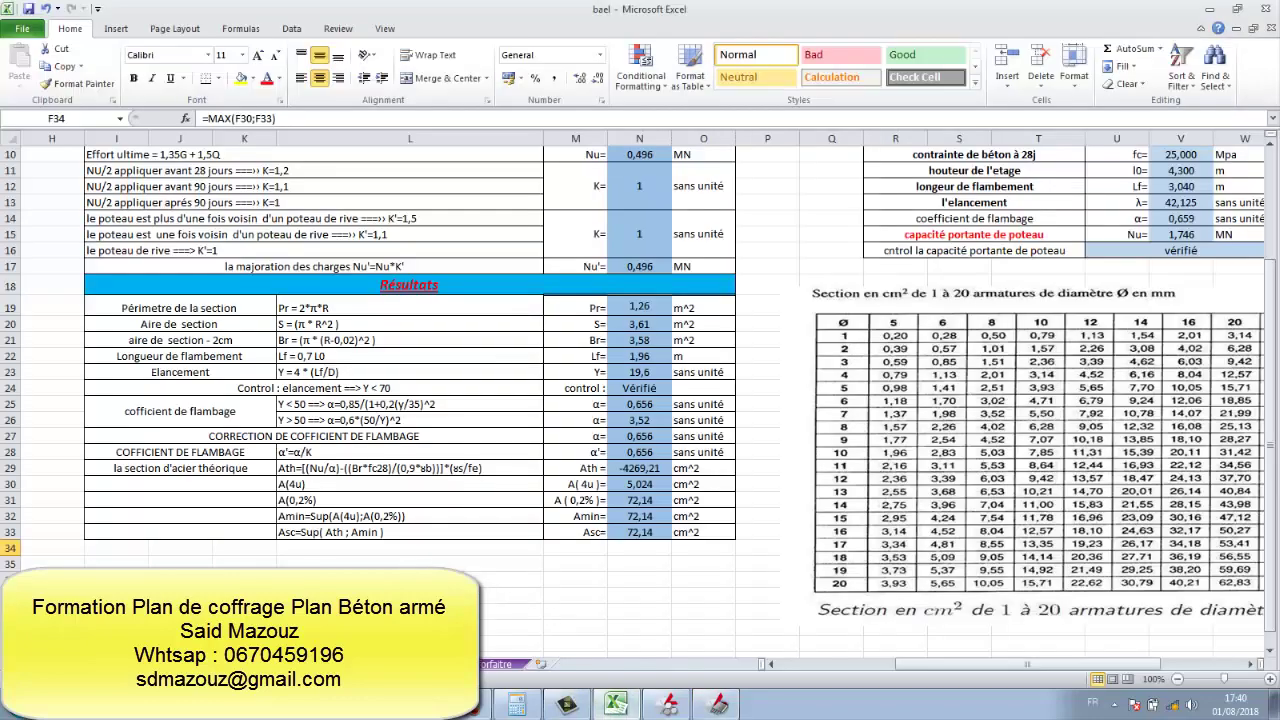
key(ctrl+Tab)
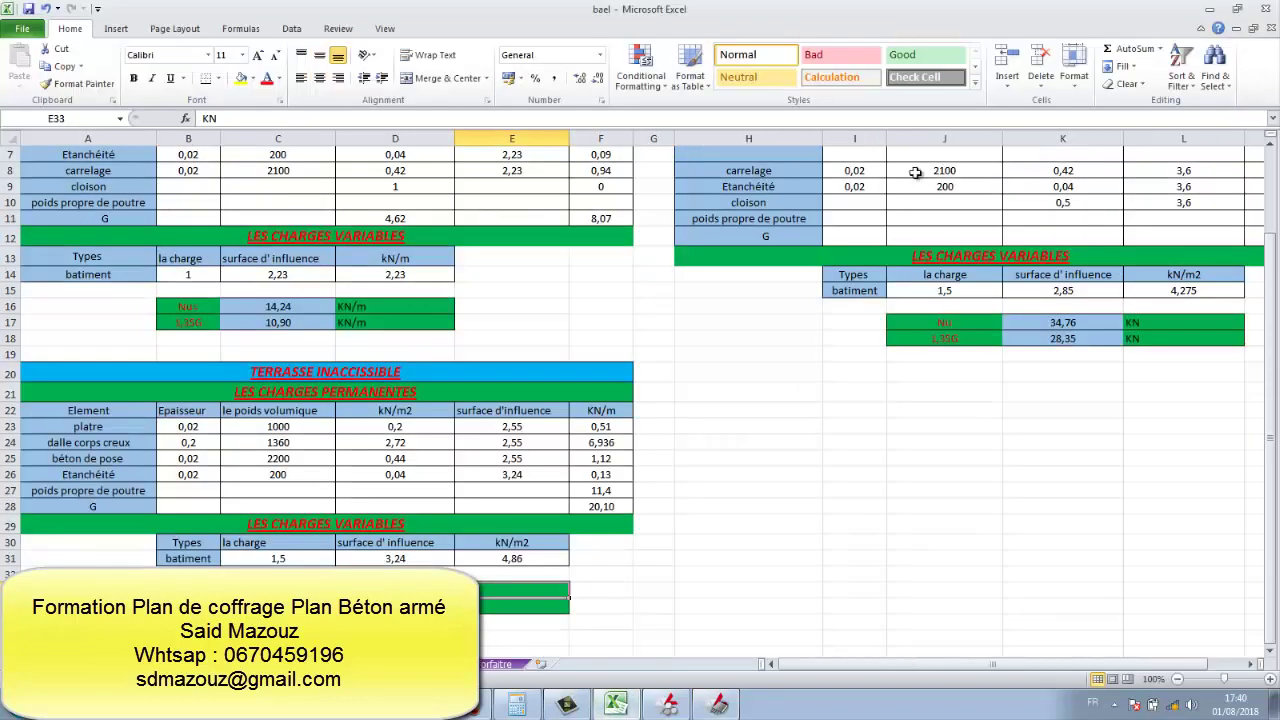
click(1209, 9)
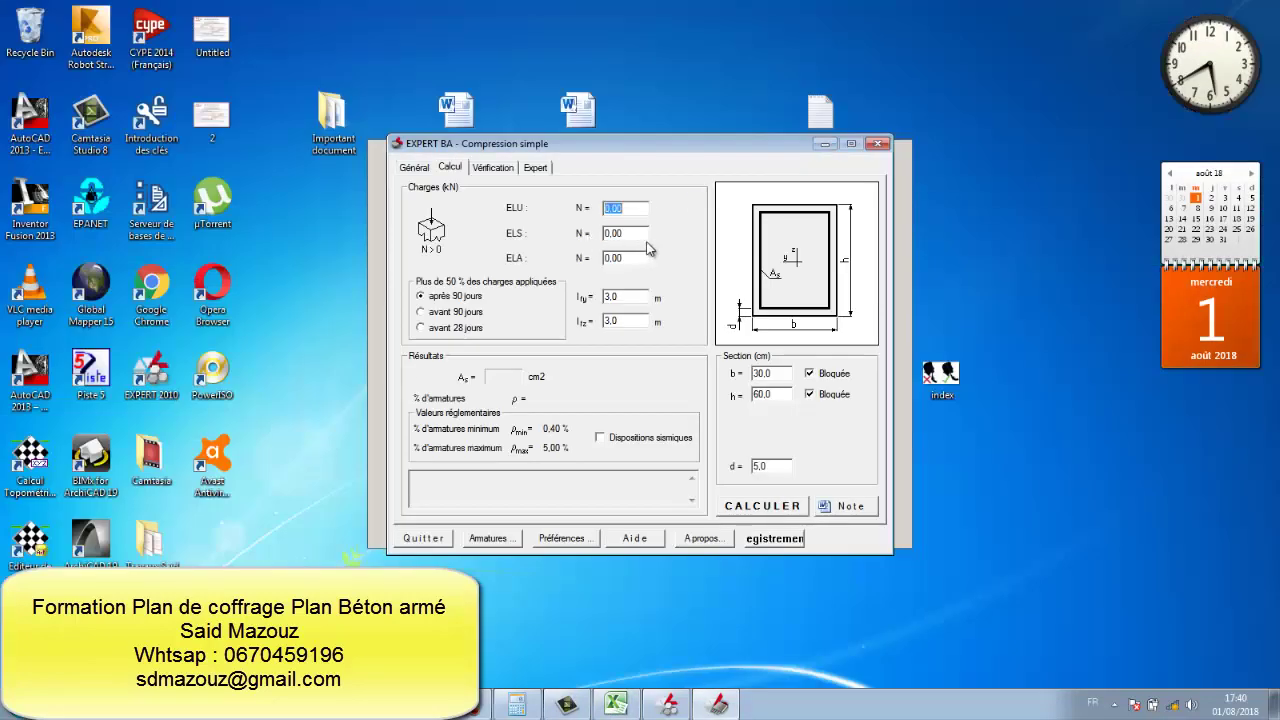
text(35)
- Set the section to b = 25, h = 25, d = 2 cm and calculate, giving As = 6,3 cm²
click(766, 373)
drag(770, 373, 693, 378)
text(25)
drag(778, 394, 752, 396)
text(25)
drag(776, 466, 716, 468)
text(2)
click(736, 508)
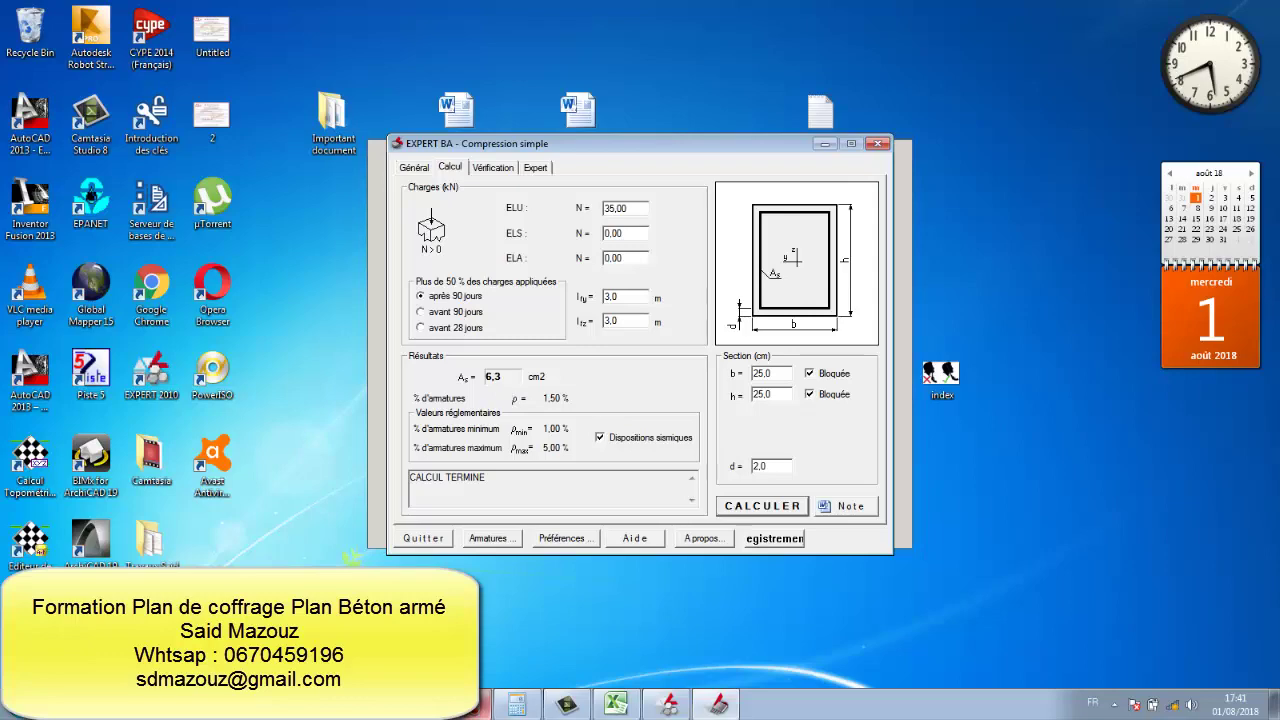
click(614, 706)
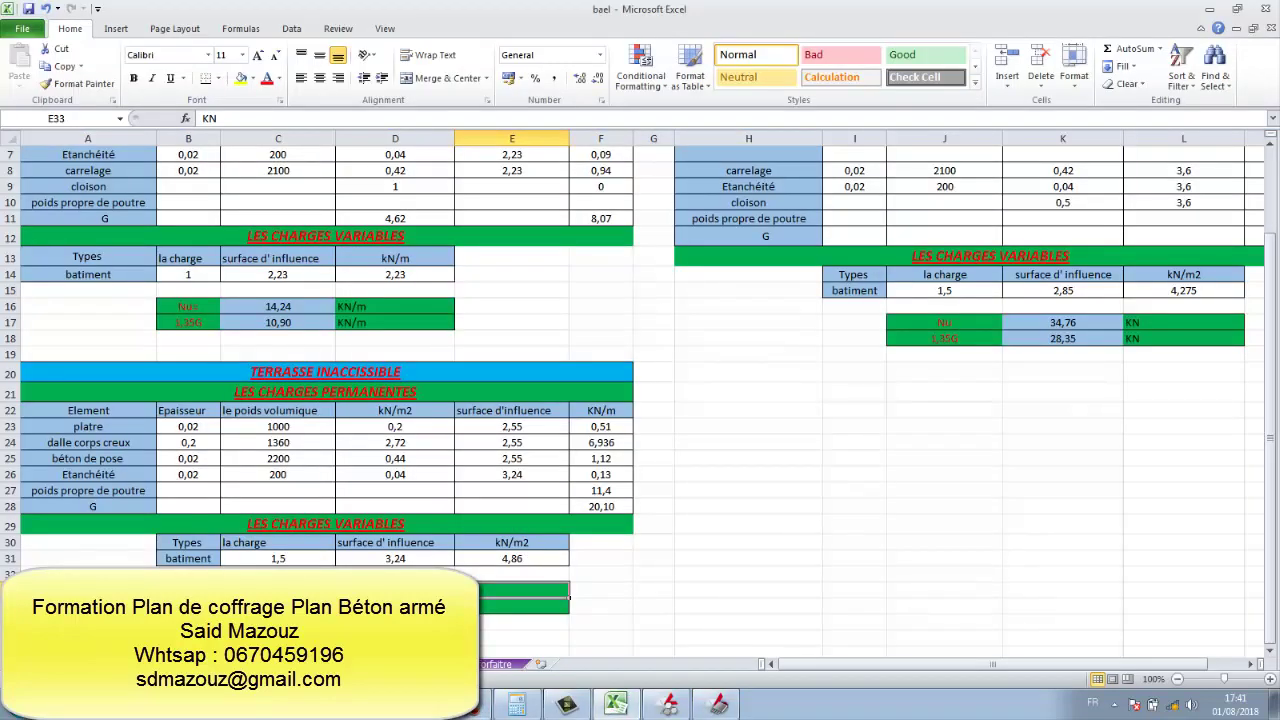
- Move two sheets forward to the column reinforcement results (Asc = 4 cm²), then return to EXPERT BA
key(ctrl+Page_Down)
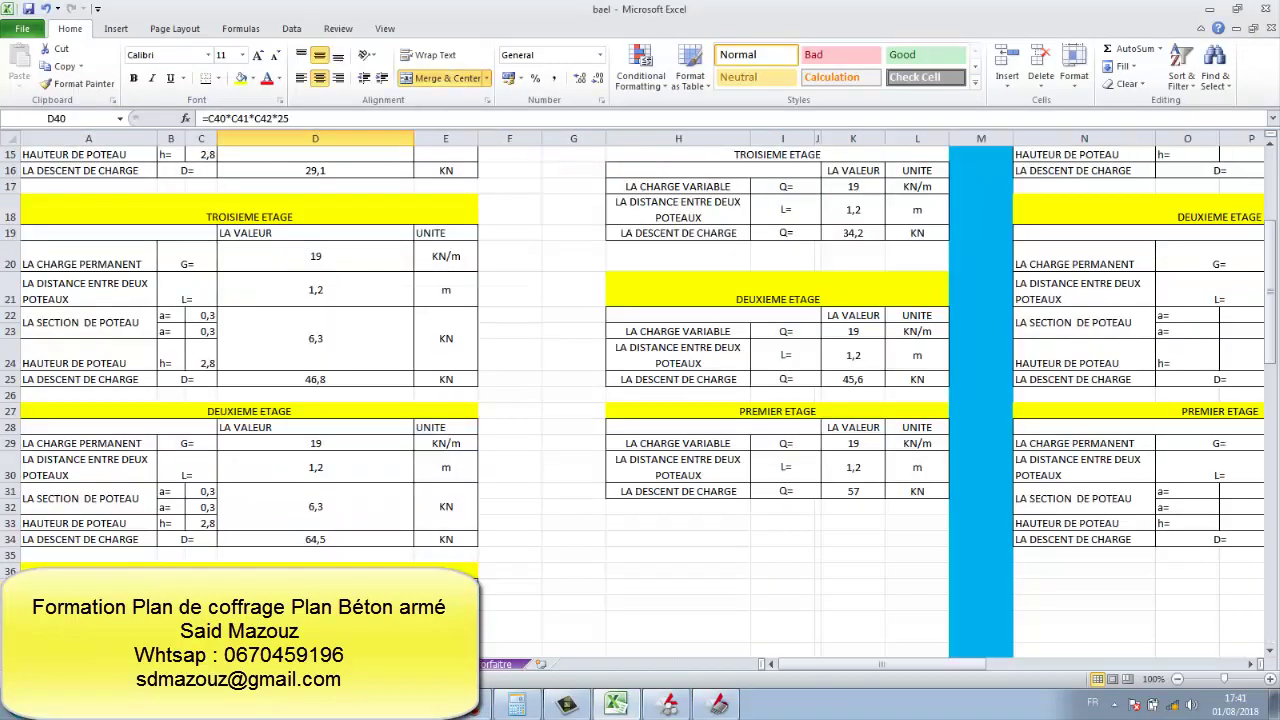
key(ctrl+Page_Down)
scroll(499, 557, up, 5)
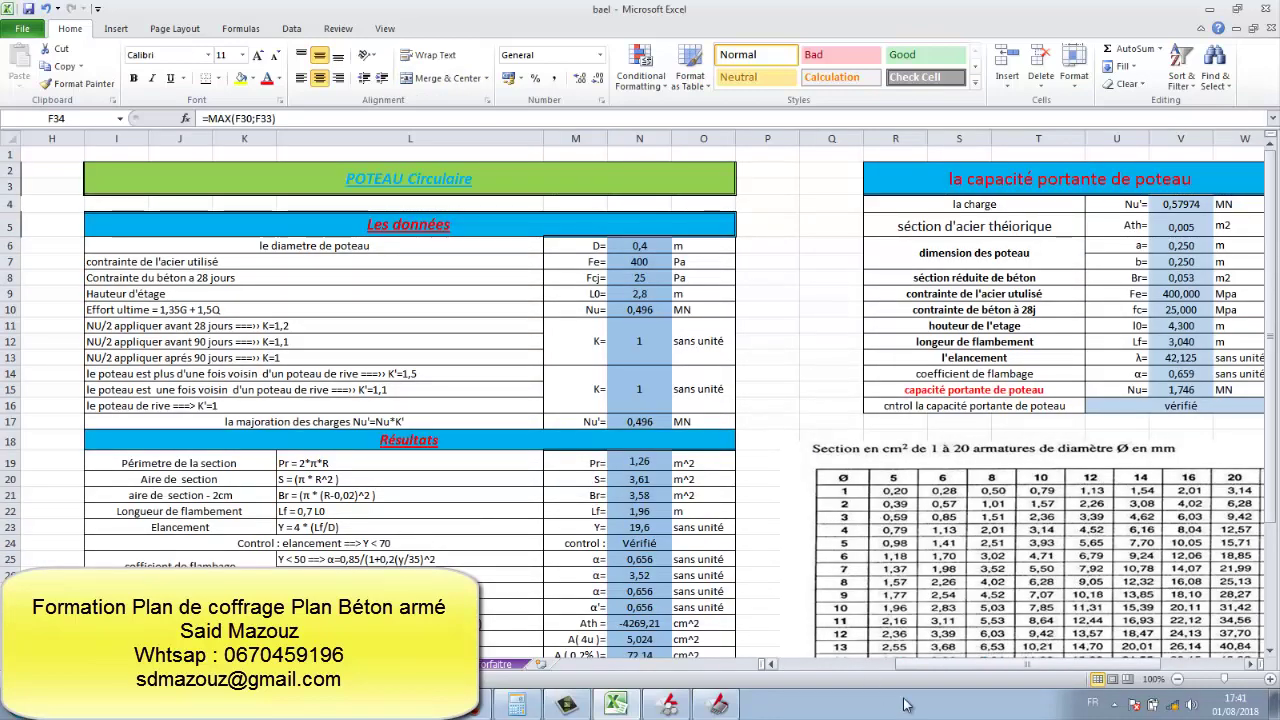
drag(1000, 664, 885, 664)
scroll(530, 486, down, 5)
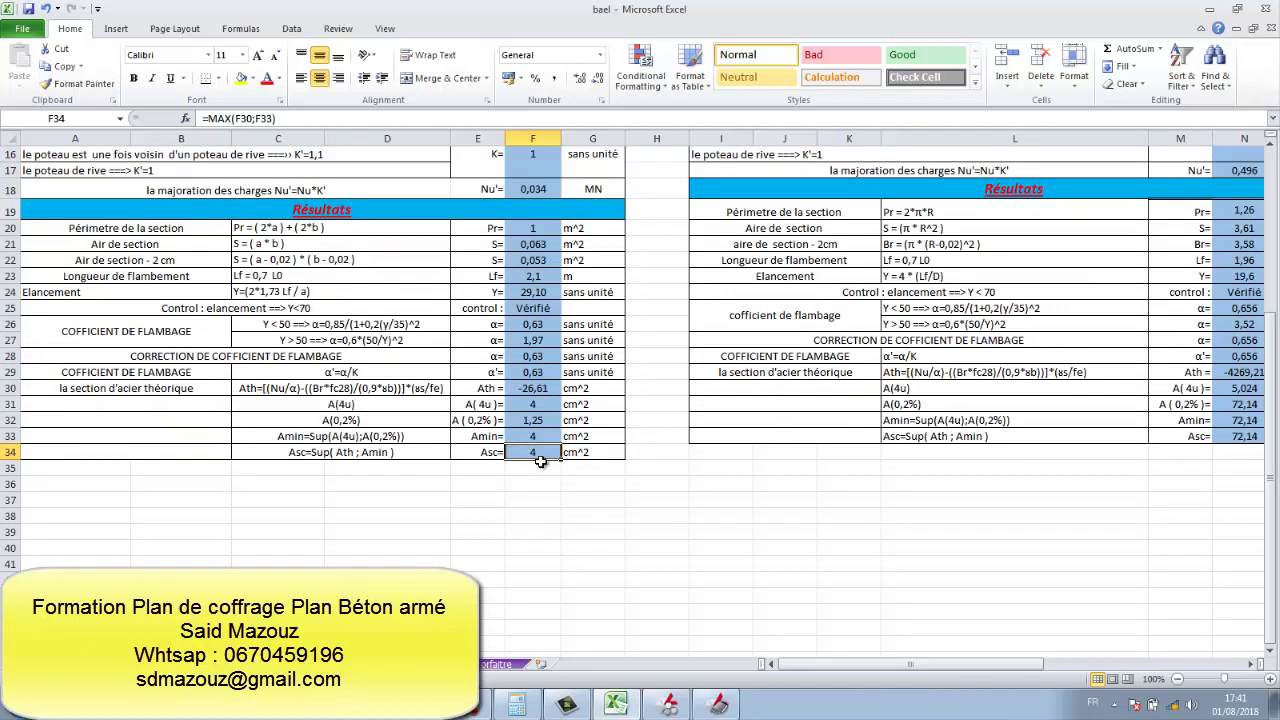
click(665, 705)
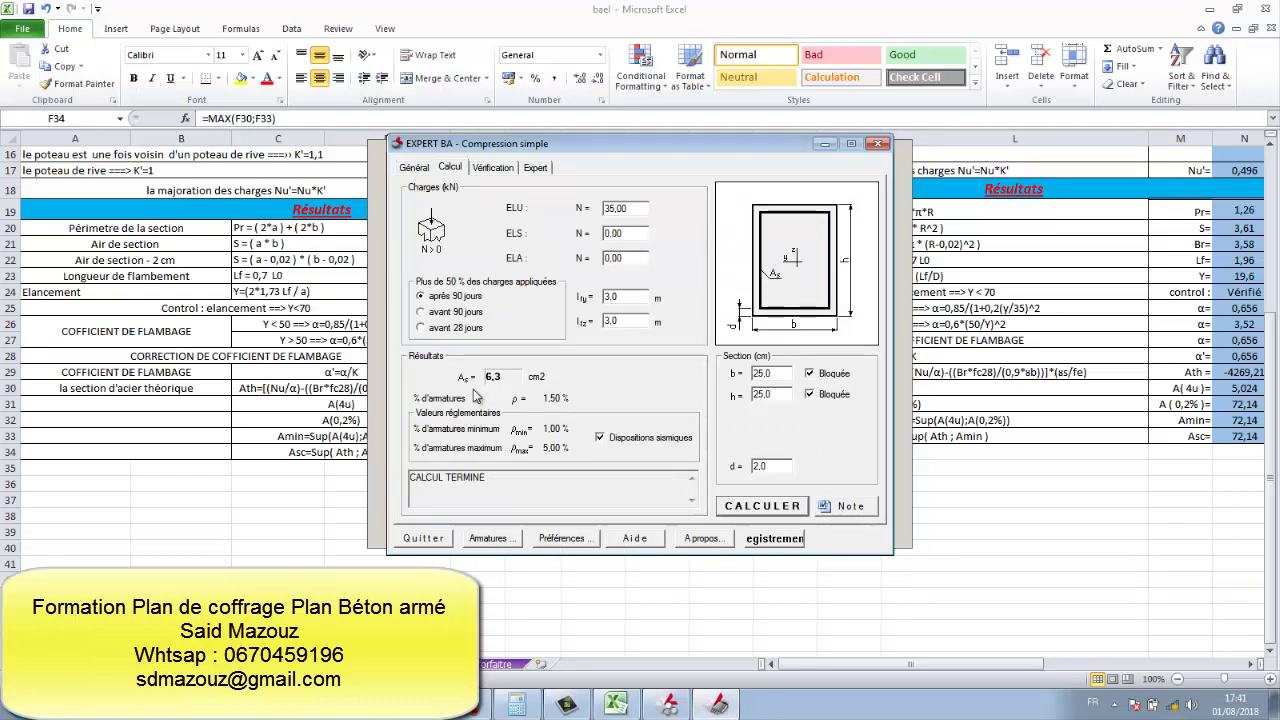
- Clear Dispositions sismiques and recalculate to get As = 4,0 cm² at ρ = 0,96 %, then quit
click(598, 437)
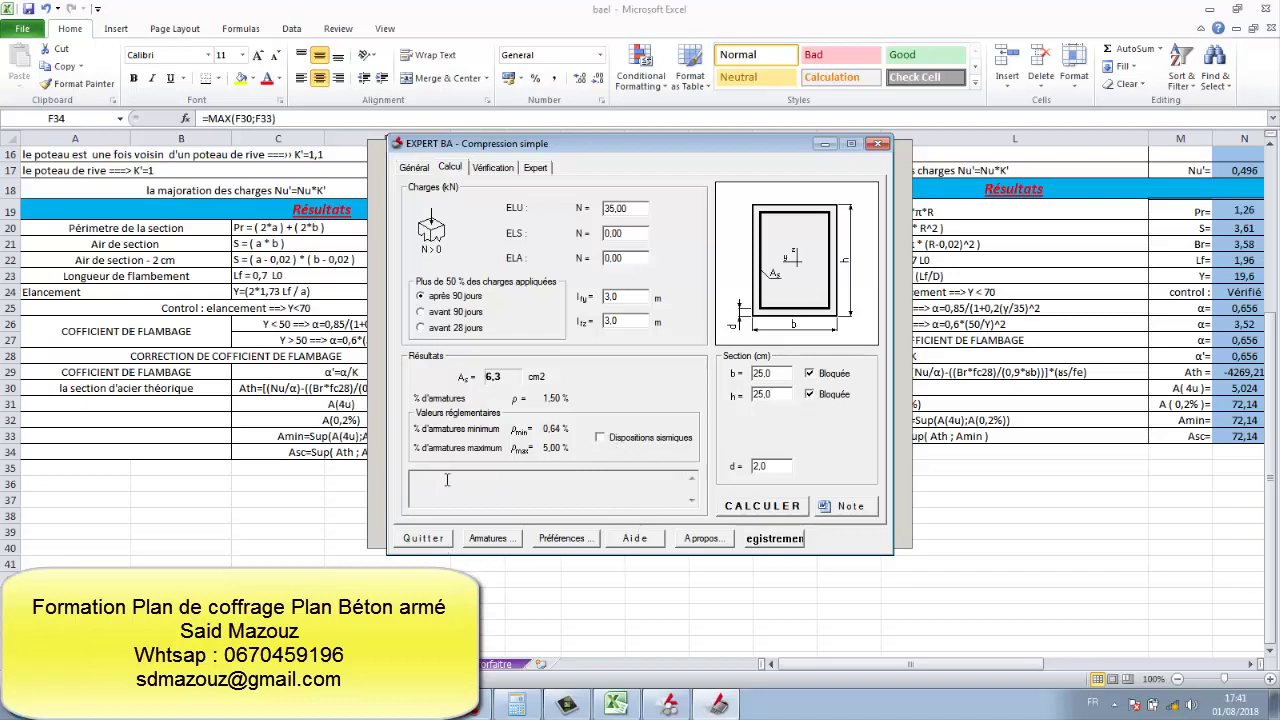
click(759, 512)
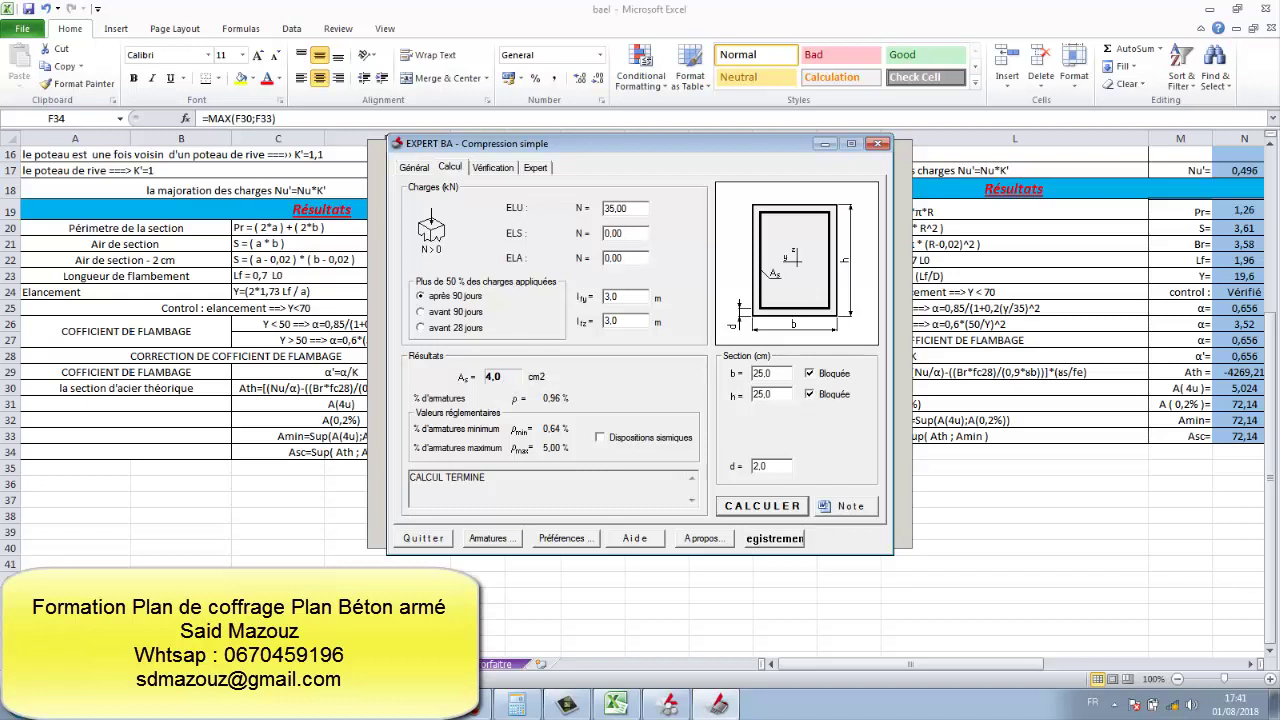
click(423, 538)
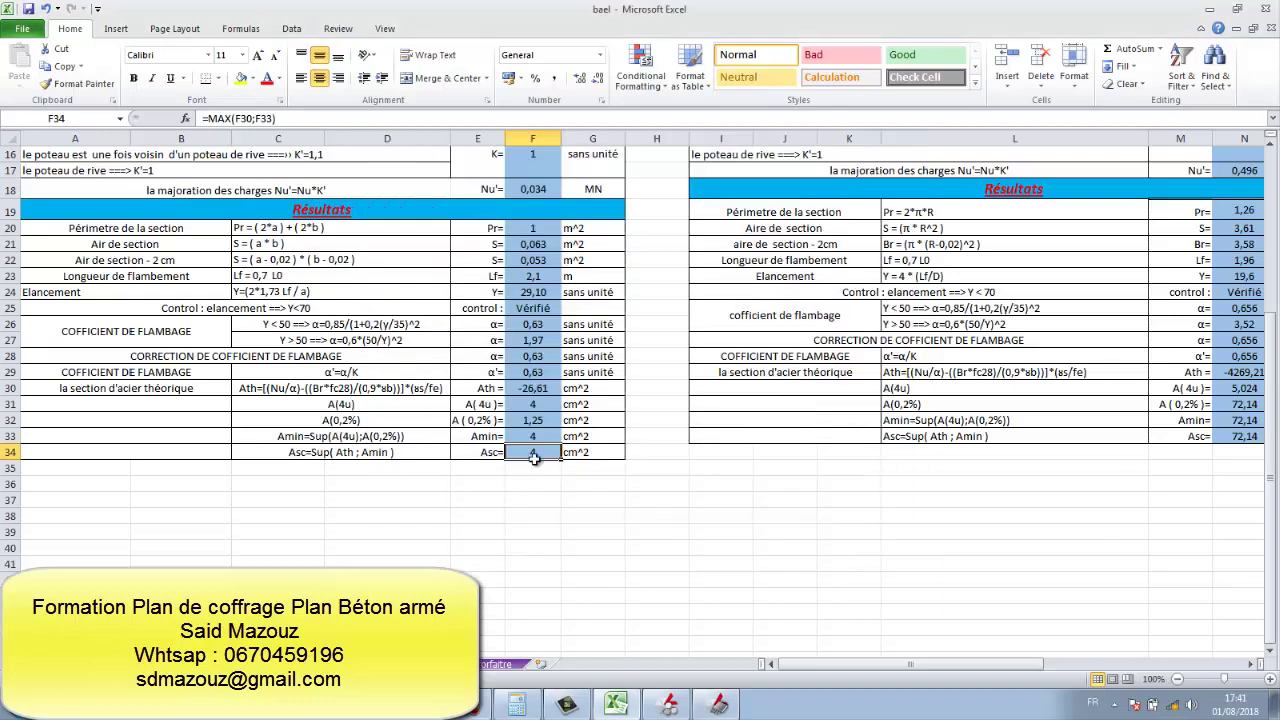
- Switch back to the EXPERT 2010 Compression simple window still showing As = 4,0 cm²
click(669, 705)
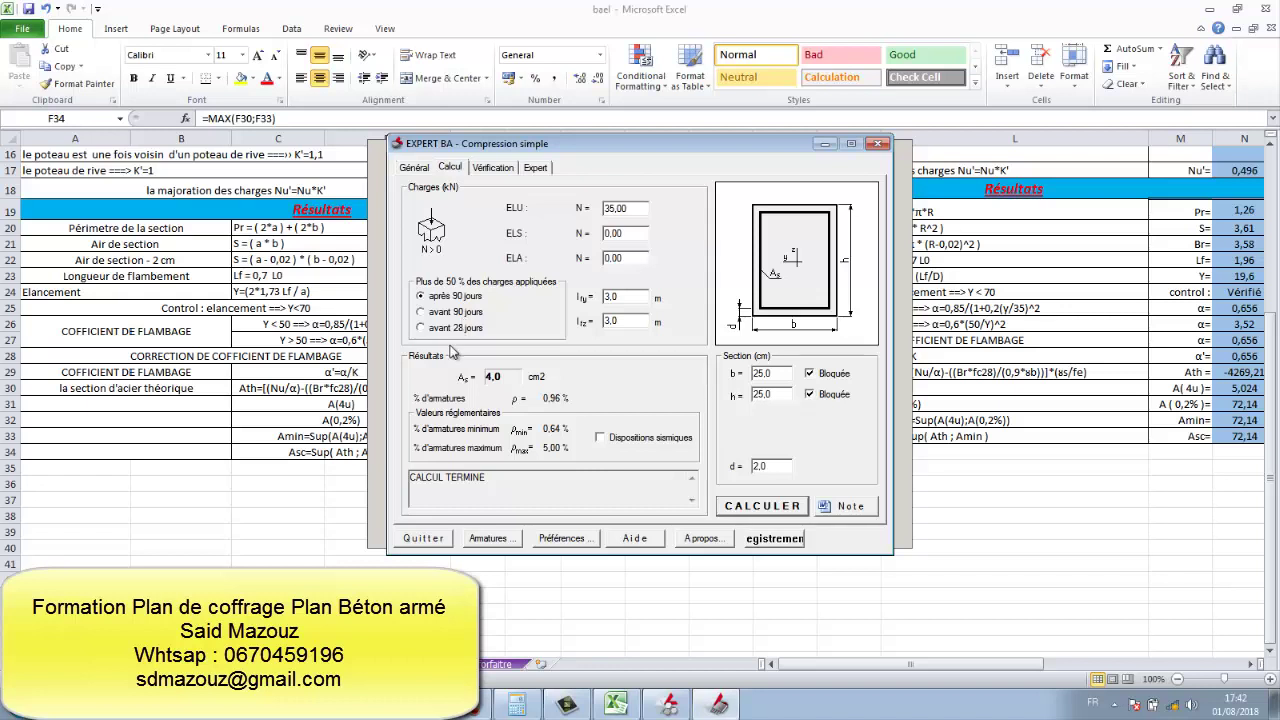
- Set the loading age to before 28 days and generate the Word calculation note to review
click(450, 330)
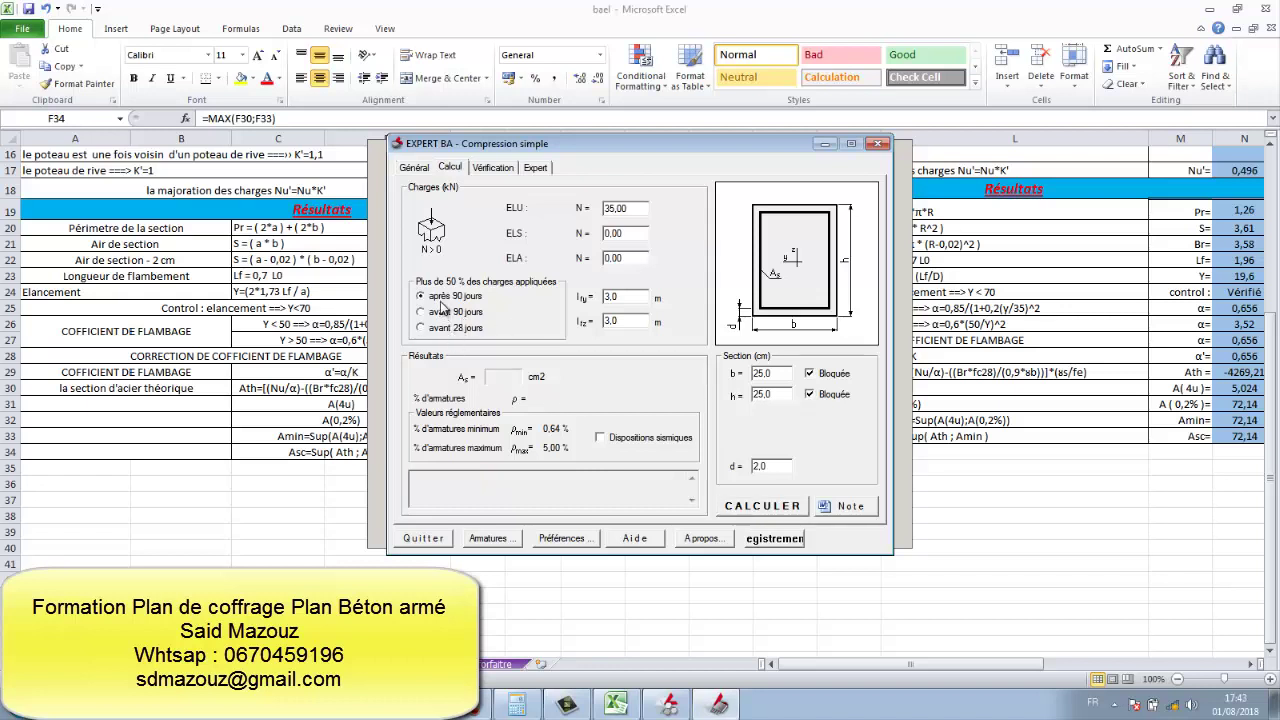
click(840, 507)
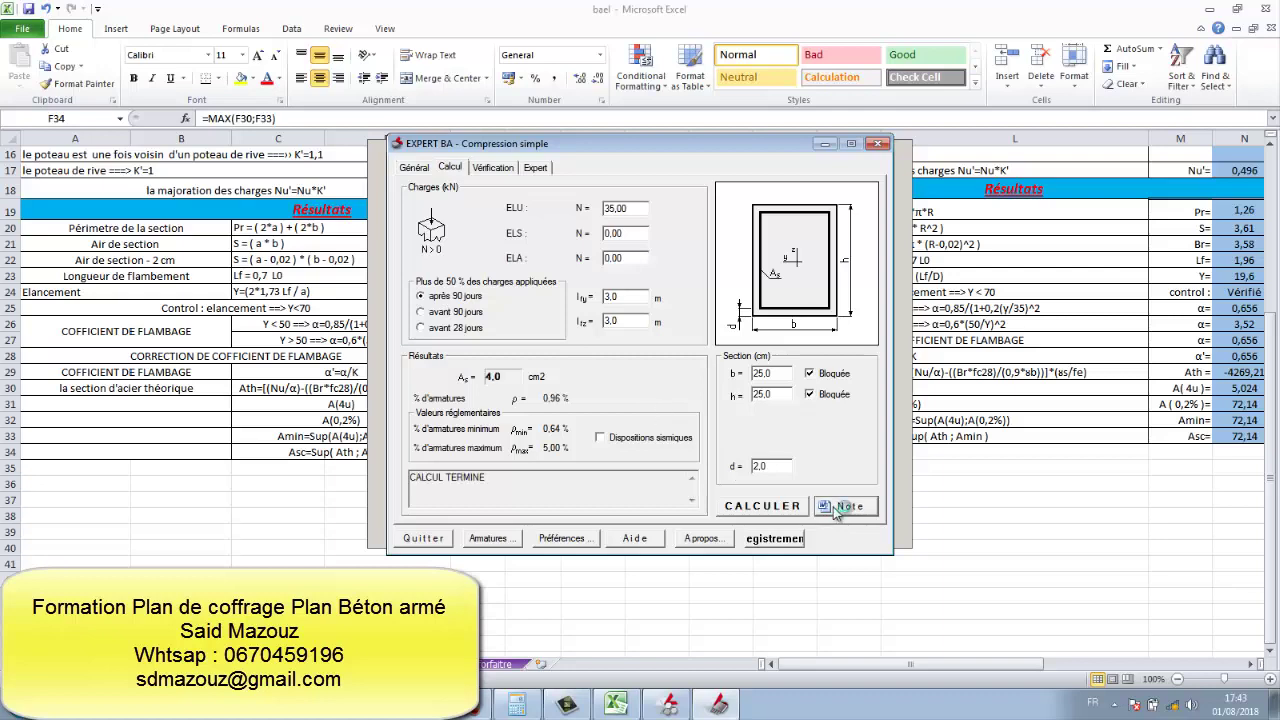
scroll(646, 255, down, 5)
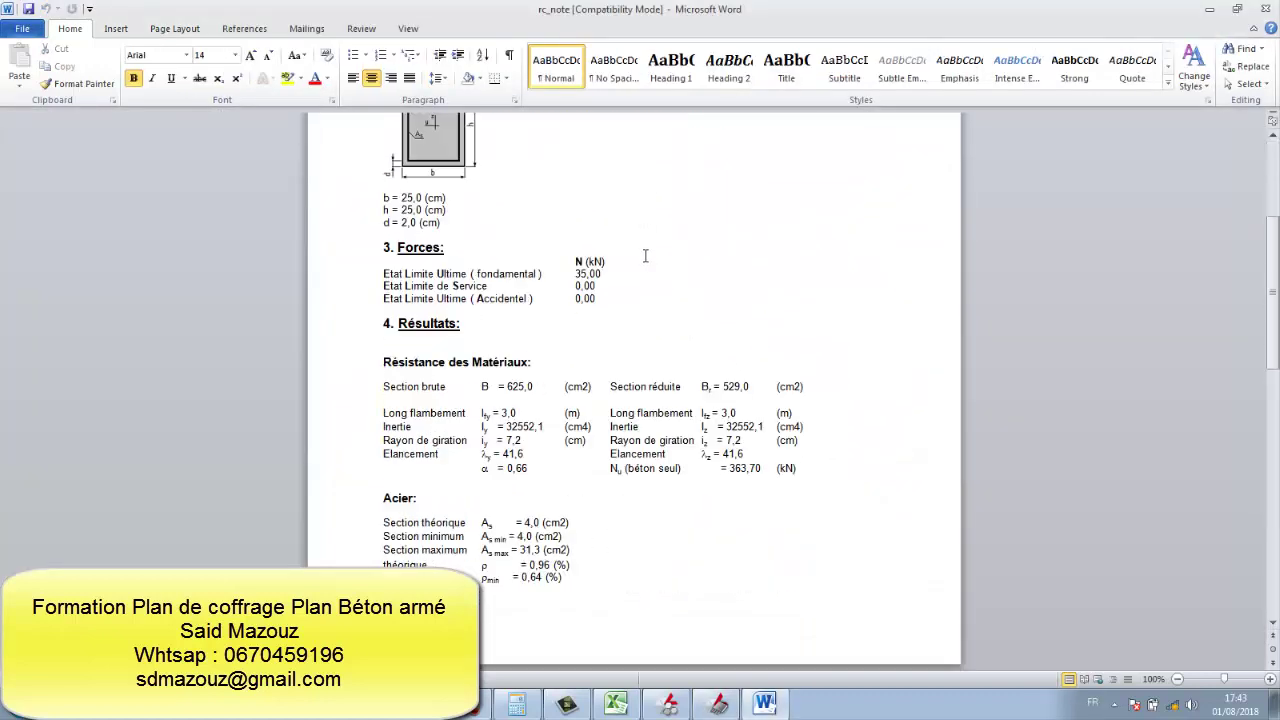
scroll(646, 255, down, 5)
scroll(646, 255, down, 1)
scroll(646, 255, up, 5)
scroll(646, 255, up, 5)
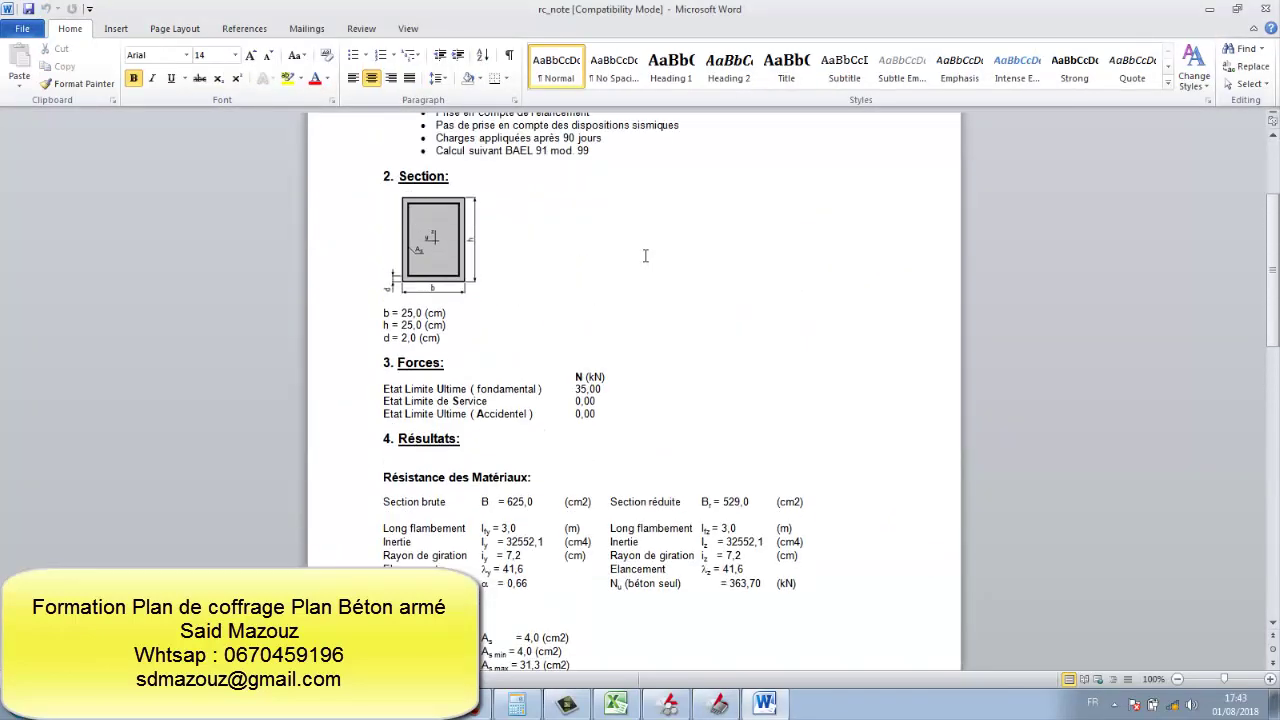
scroll(643, 257, up, 1)
- Close Word and run the Vérification check, giving N = 409,82 kN at ELU, then view Expert and quit
click(1263, 10)
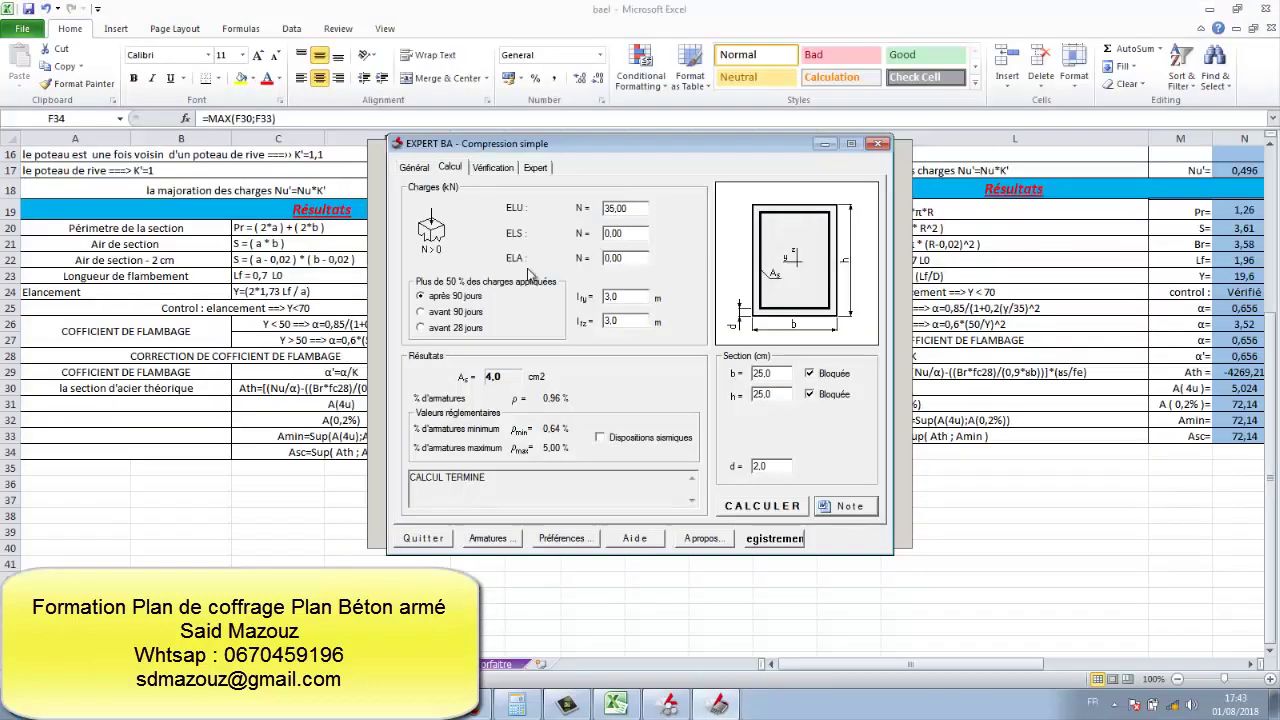
click(493, 168)
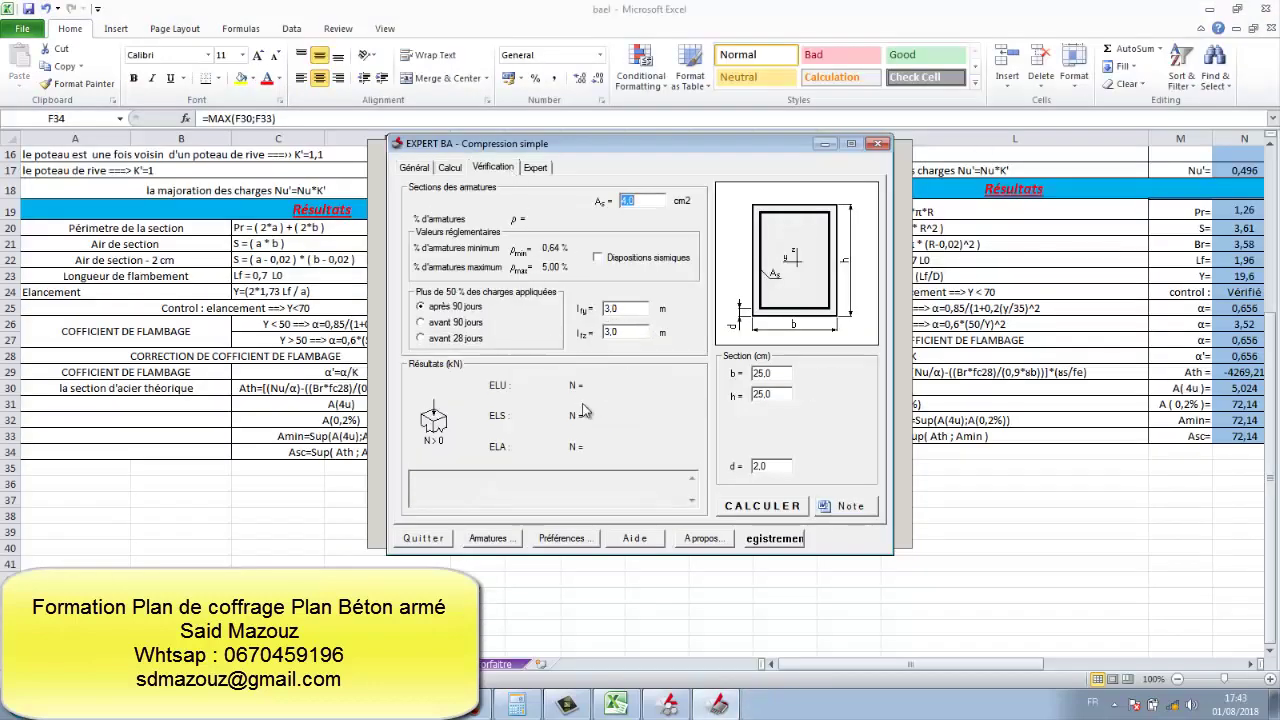
click(750, 510)
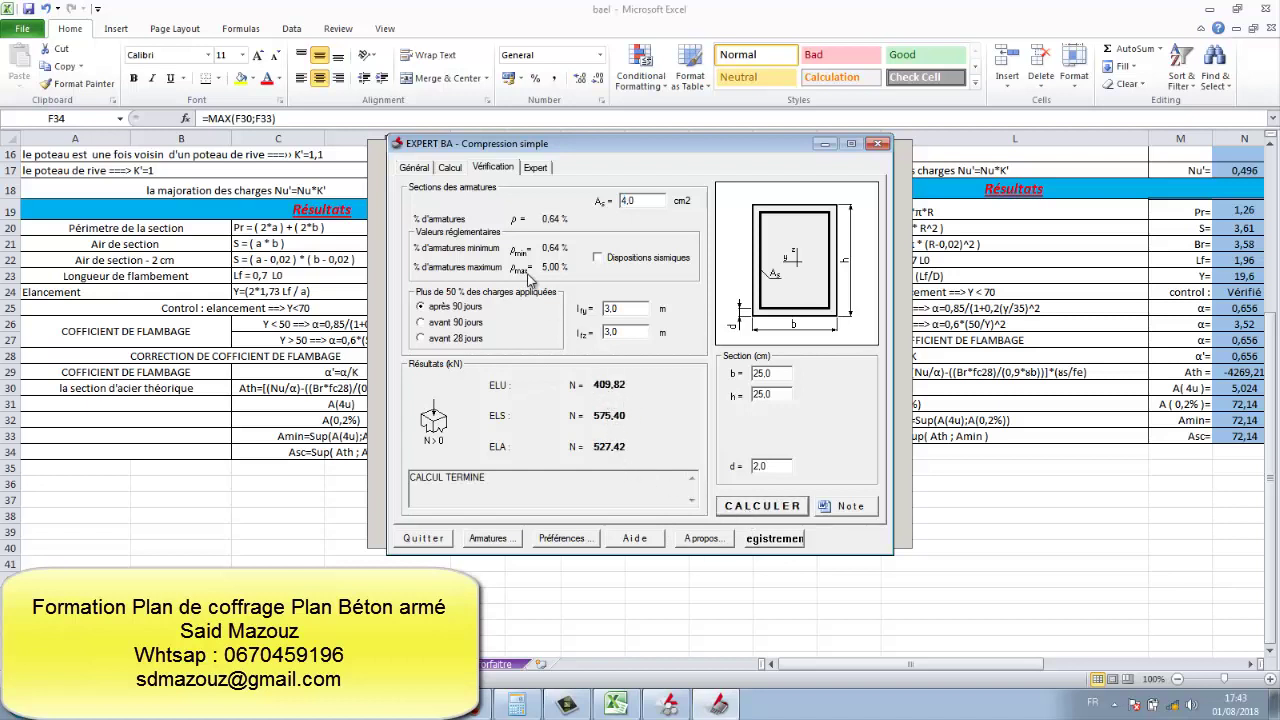
click(538, 168)
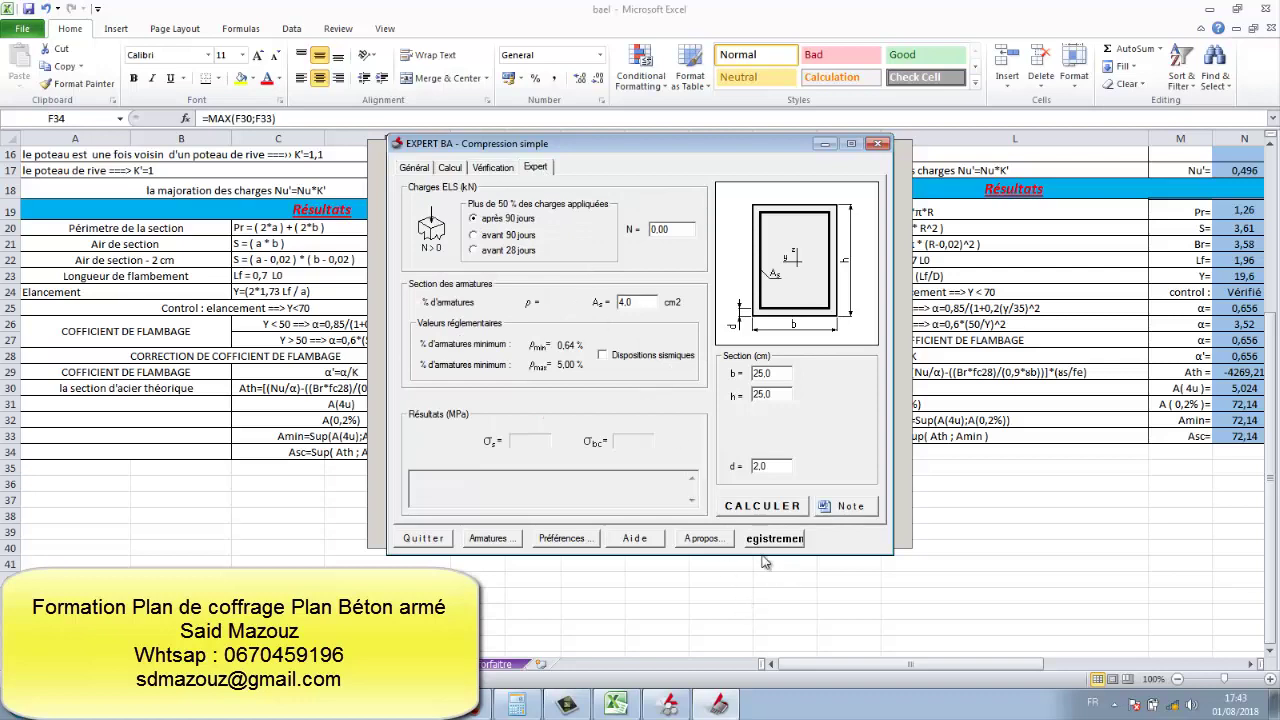
click(877, 146)
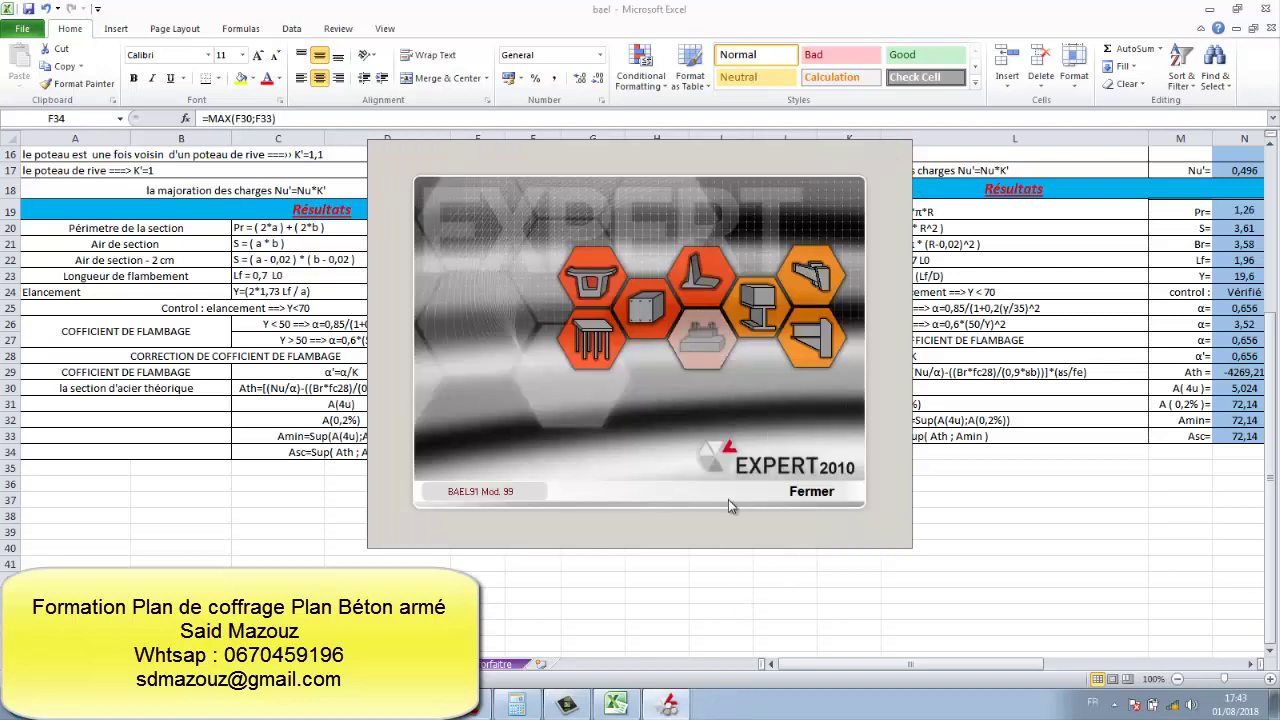
- Dismiss the EXPERT 2010 splash screen, return to the AutoCAD formwork plan and end the active command
click(805, 491)
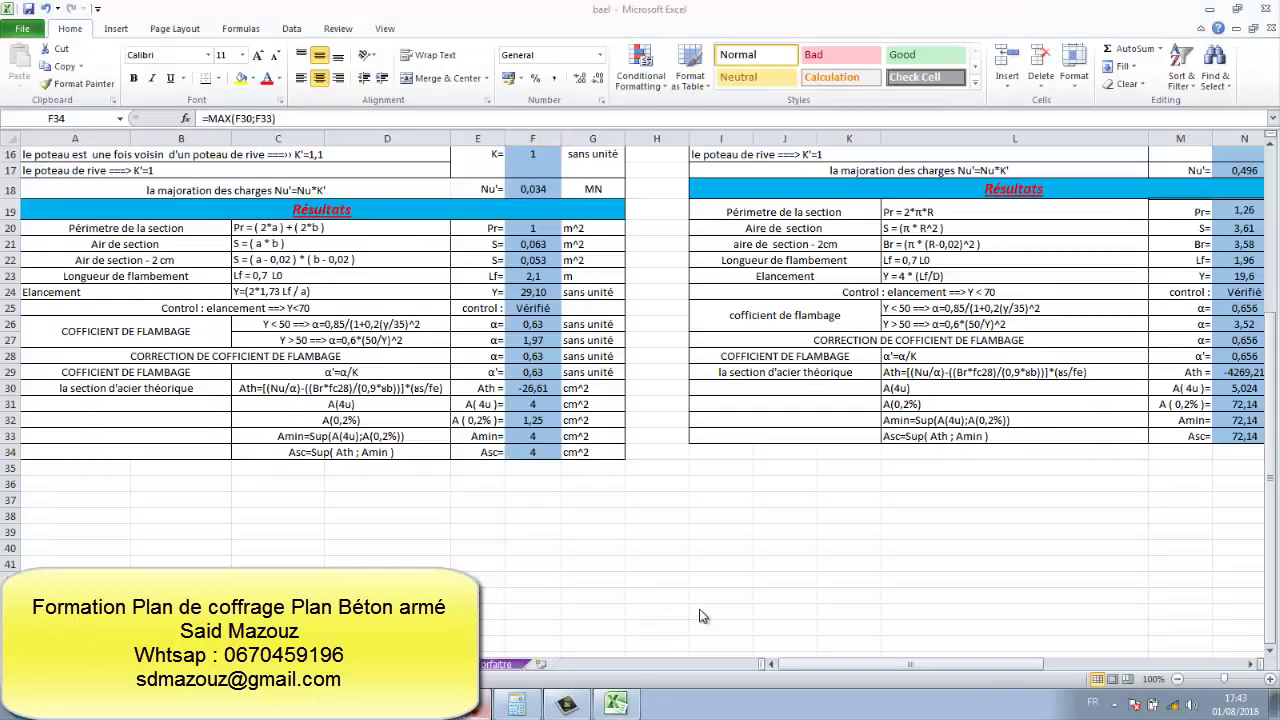
click(486, 705)
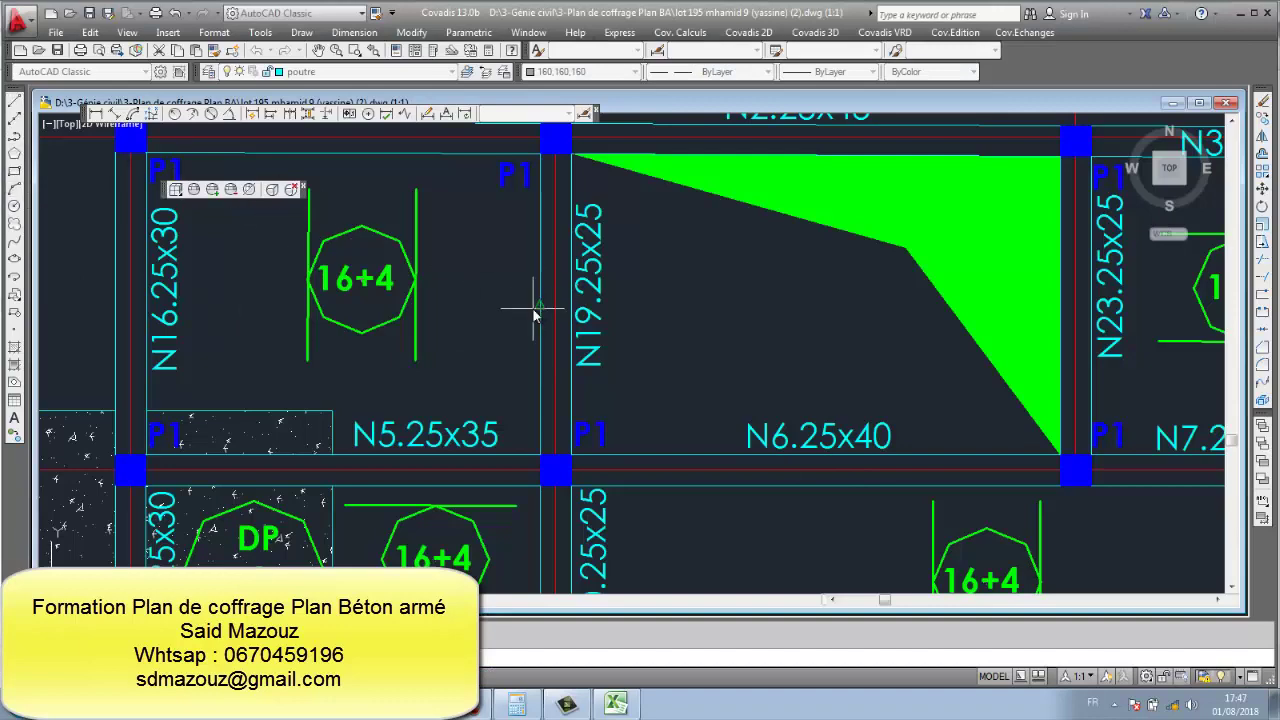
scroll(536, 306, down, 2)
scroll(391, 343, down, 4)
scroll(706, 354, up, 5)
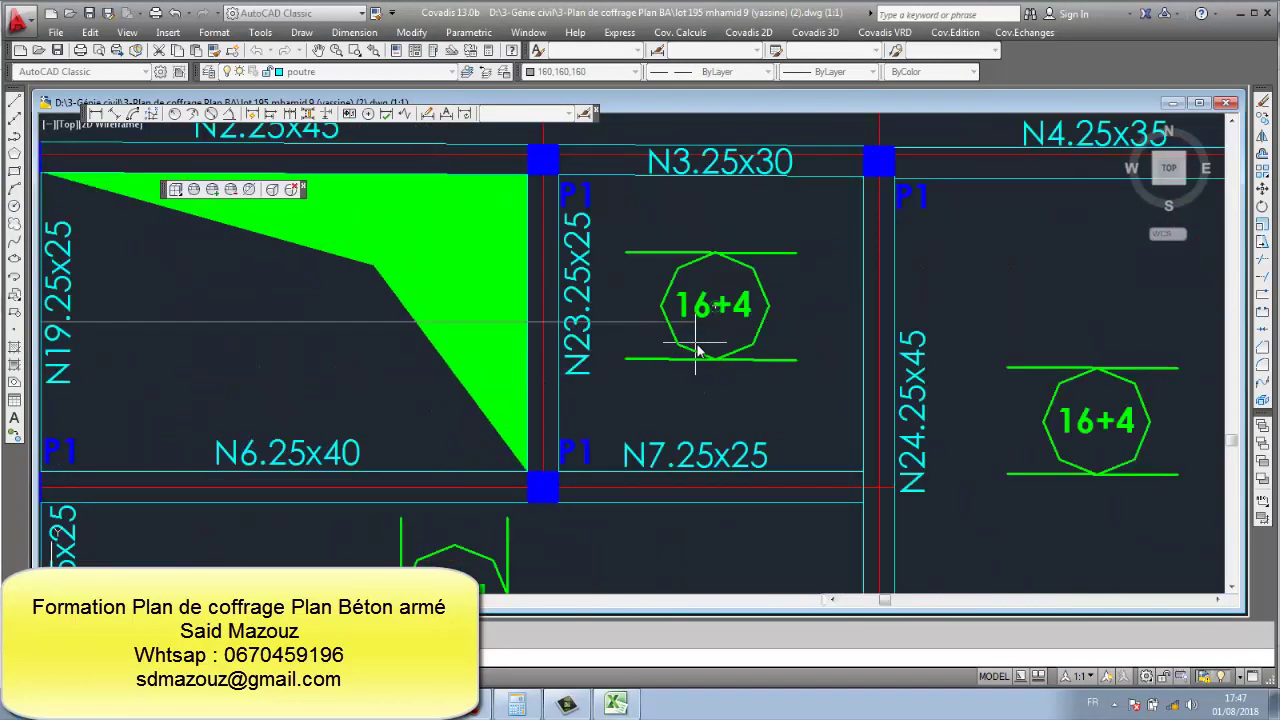
scroll(825, 294, down, 4)
scroll(826, 298, up, 6)
right_click(777, 333)
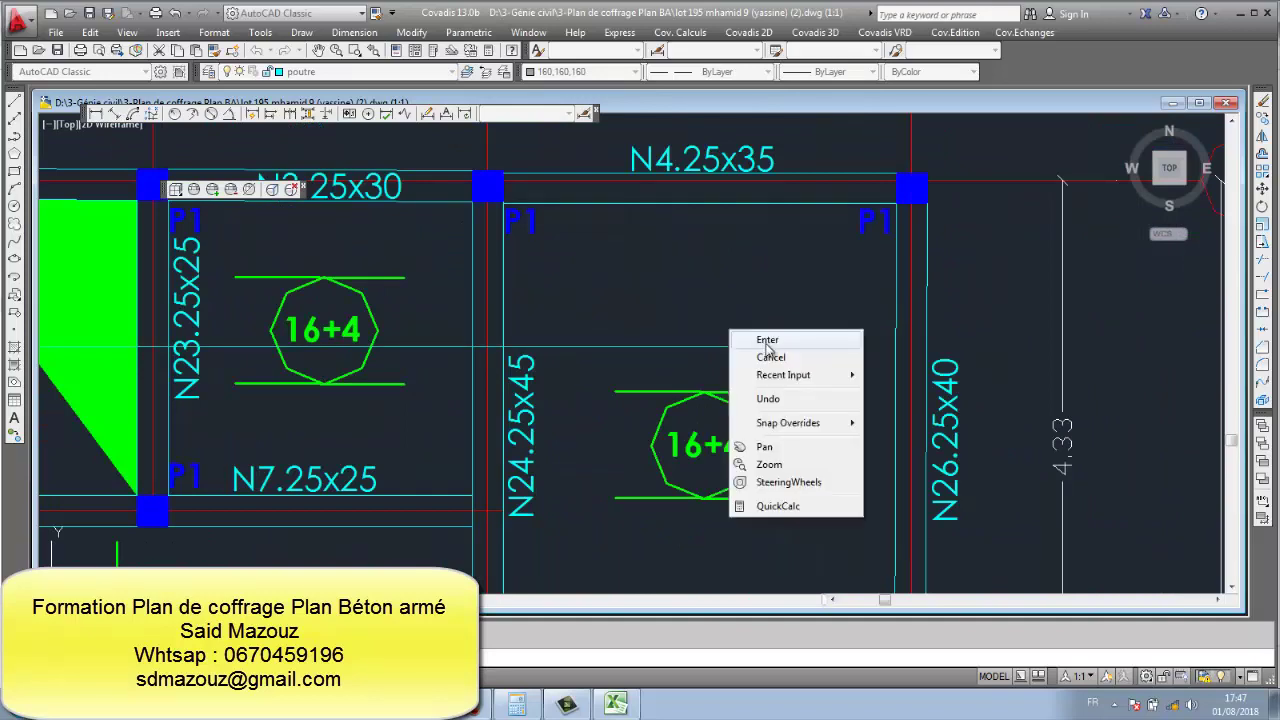
click(731, 340)
- Draw cyan mid-span lines between the beam axes around the columns, undoing one wrong segment
scroll(731, 340, down, 4)
scroll(401, 375, up, 2)
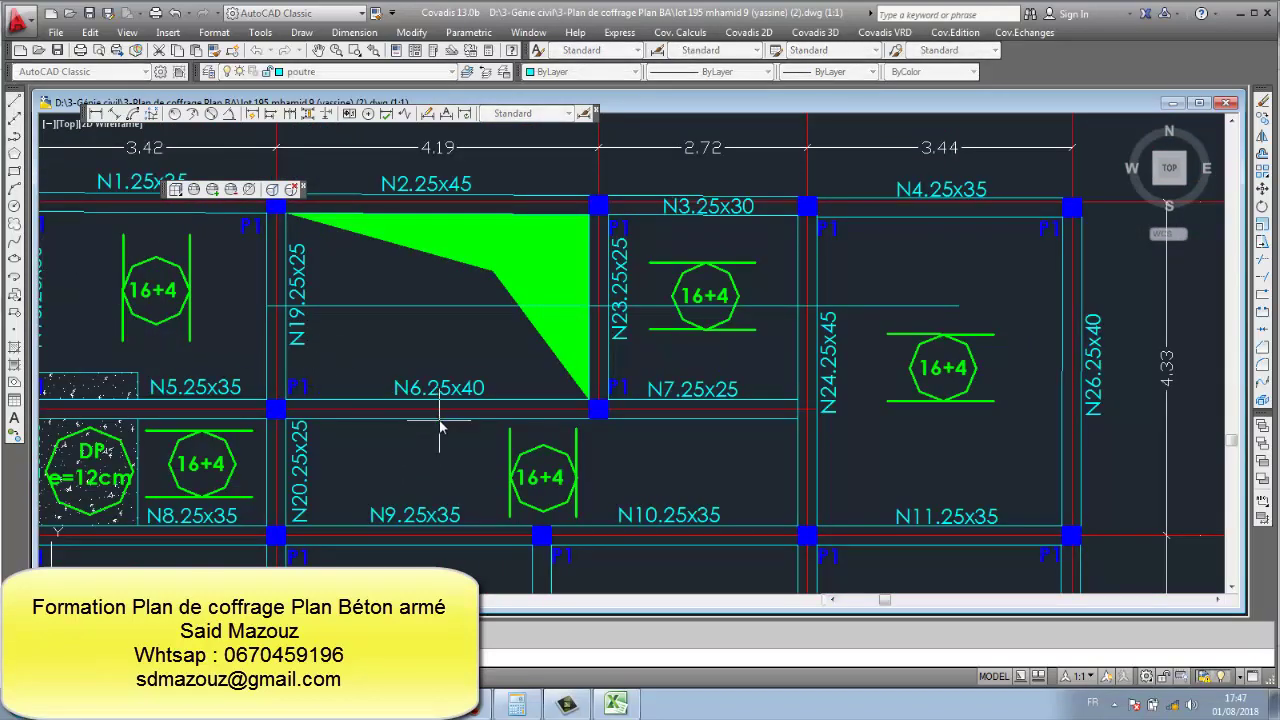
scroll(440, 428, down, 3)
scroll(428, 257, down, 3)
scroll(398, 392, up, 3)
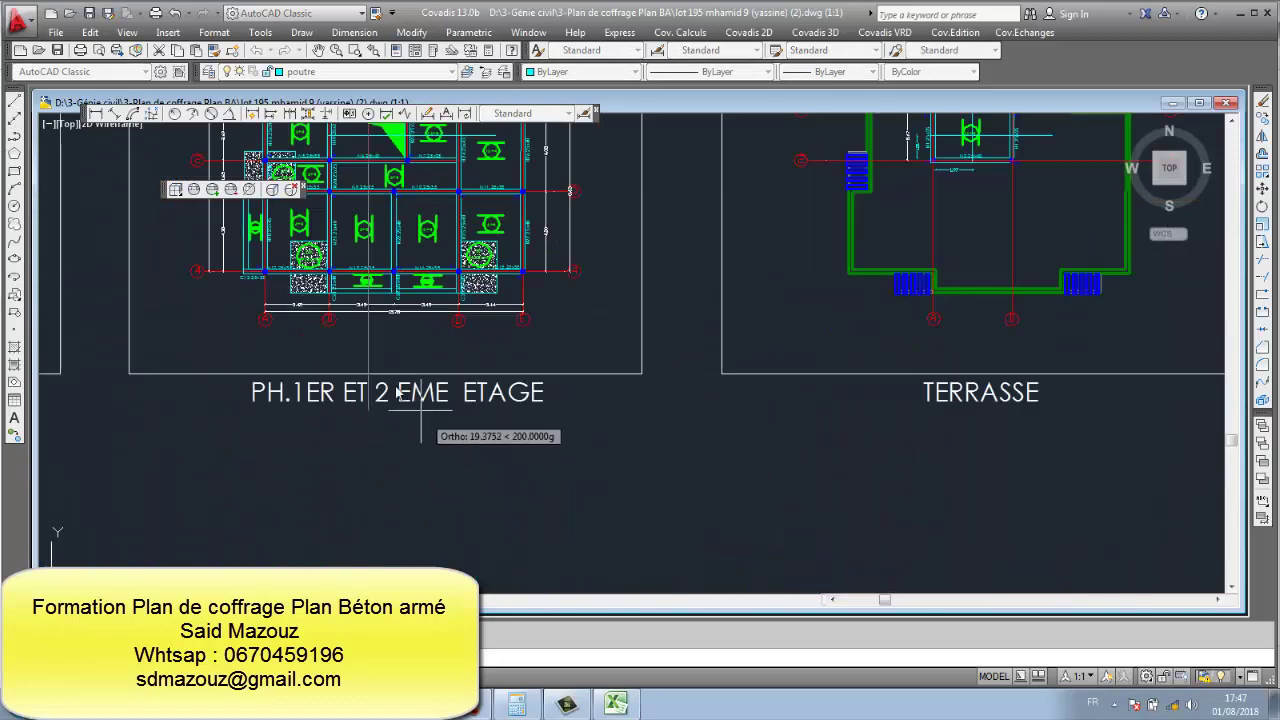
scroll(400, 380, up, 4)
right_click(334, 337)
click(370, 420)
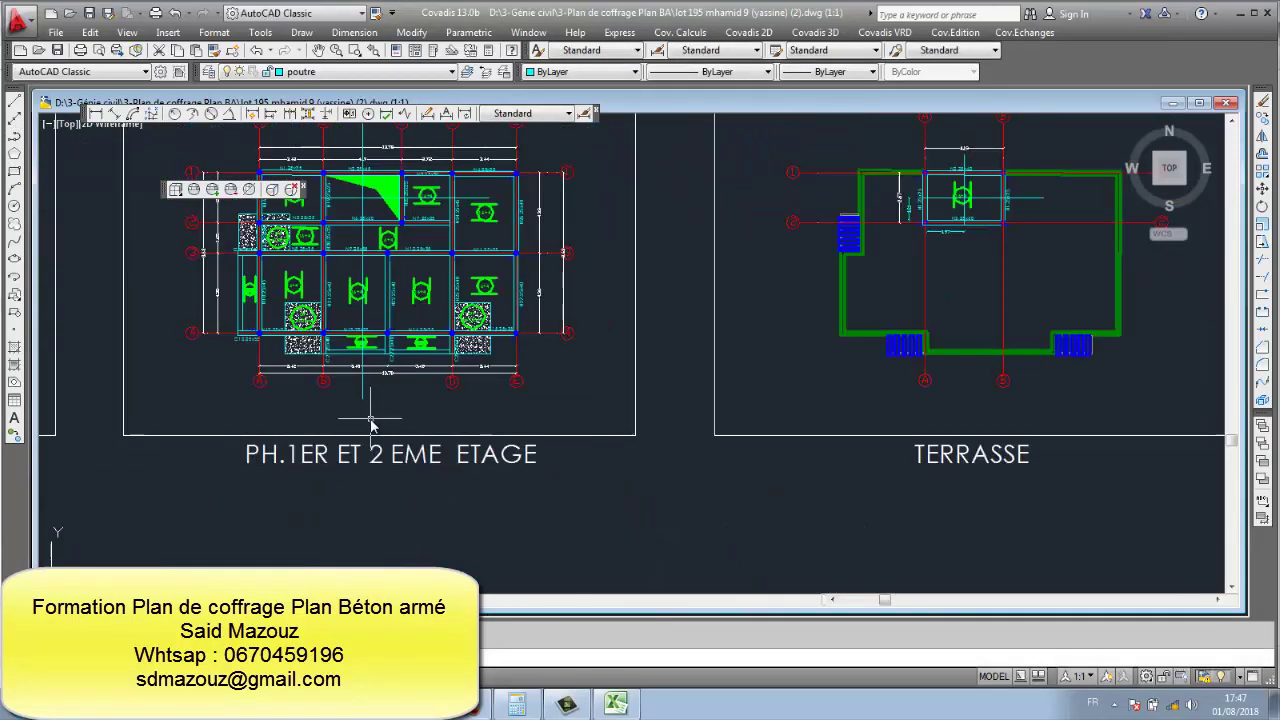
scroll(314, 271, up, 5)
right_click(250, 287)
click(300, 298)
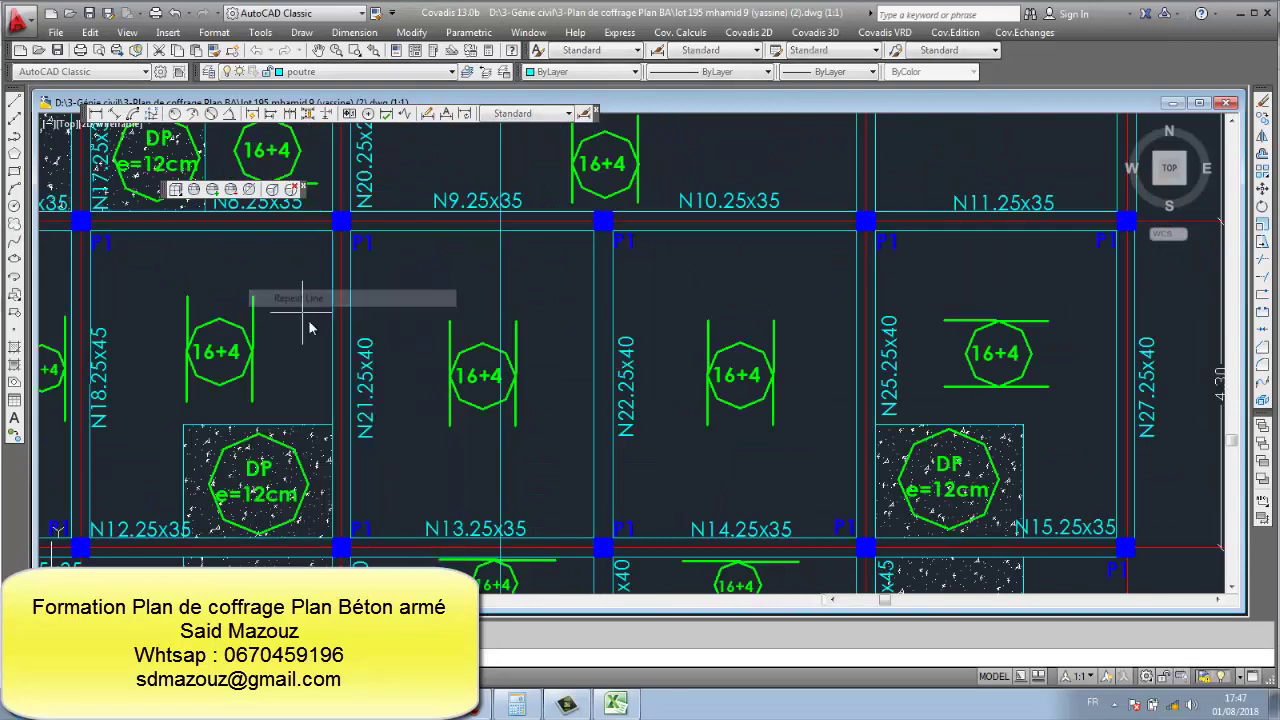
scroll(334, 390, down, 4)
scroll(583, 421, up, 4)
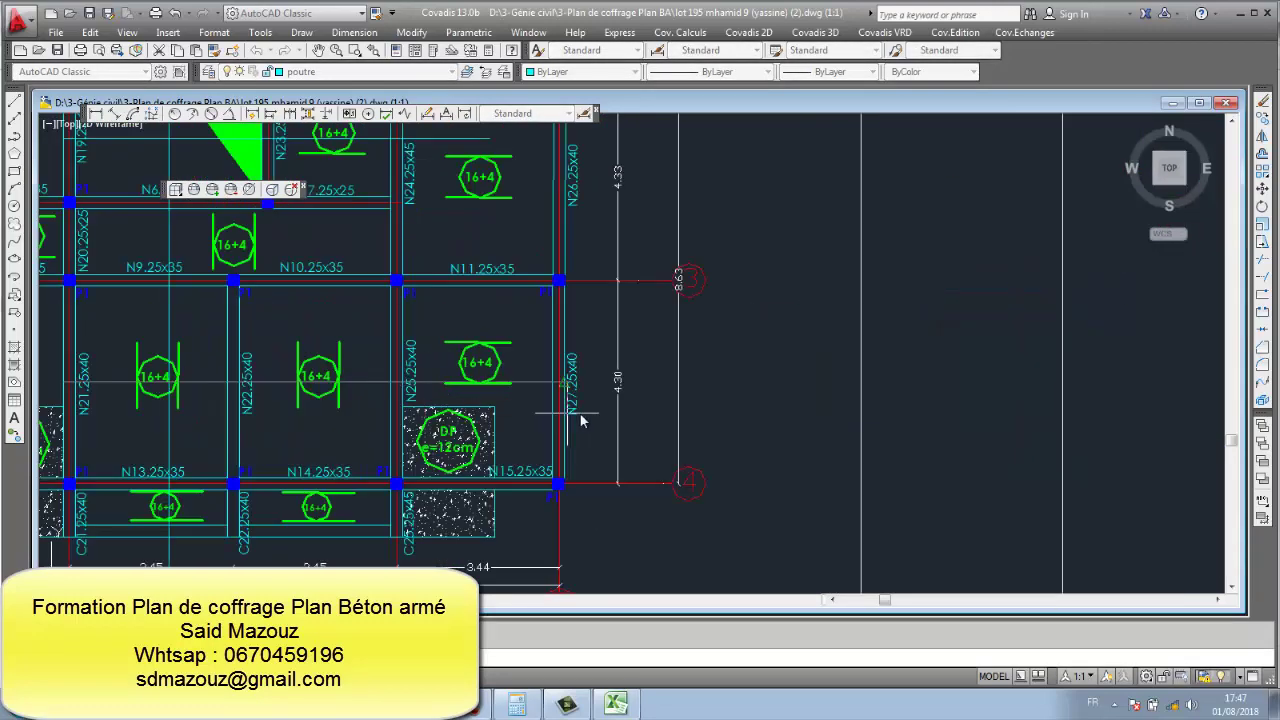
scroll(757, 400, down, 6)
scroll(410, 395, up, 3)
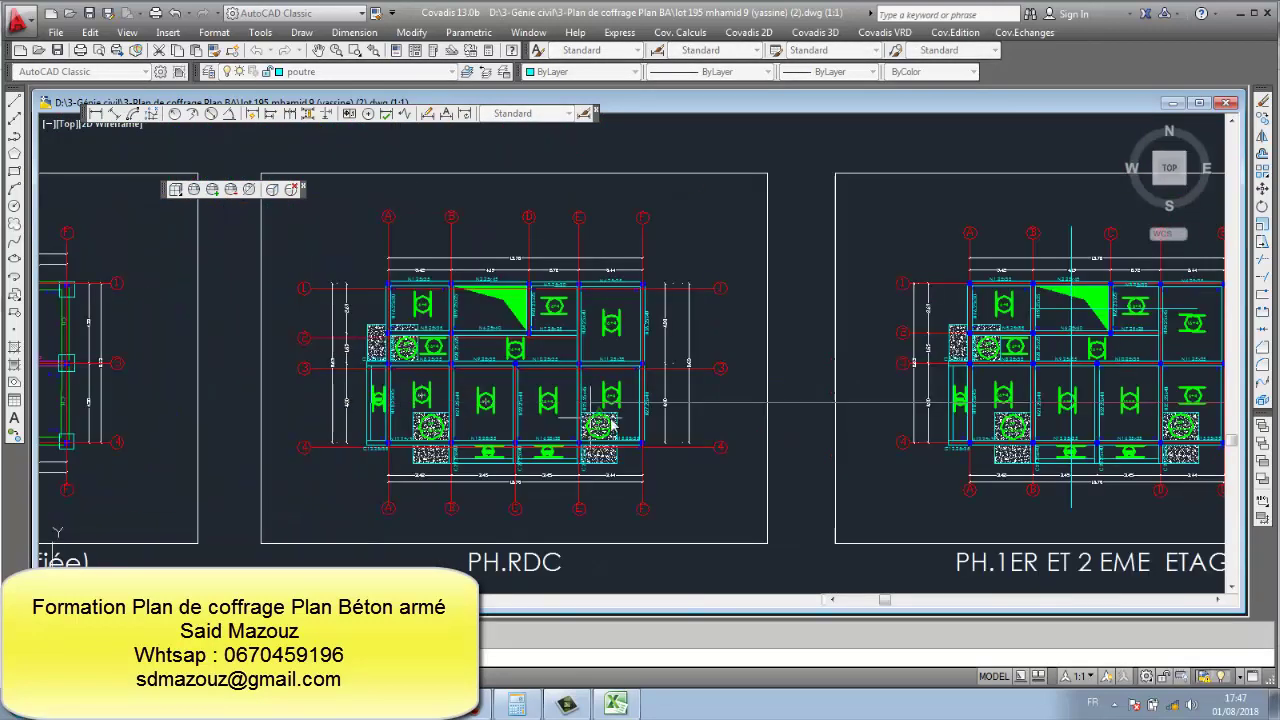
right_click(880, 409)
scroll(880, 409, down, 4)
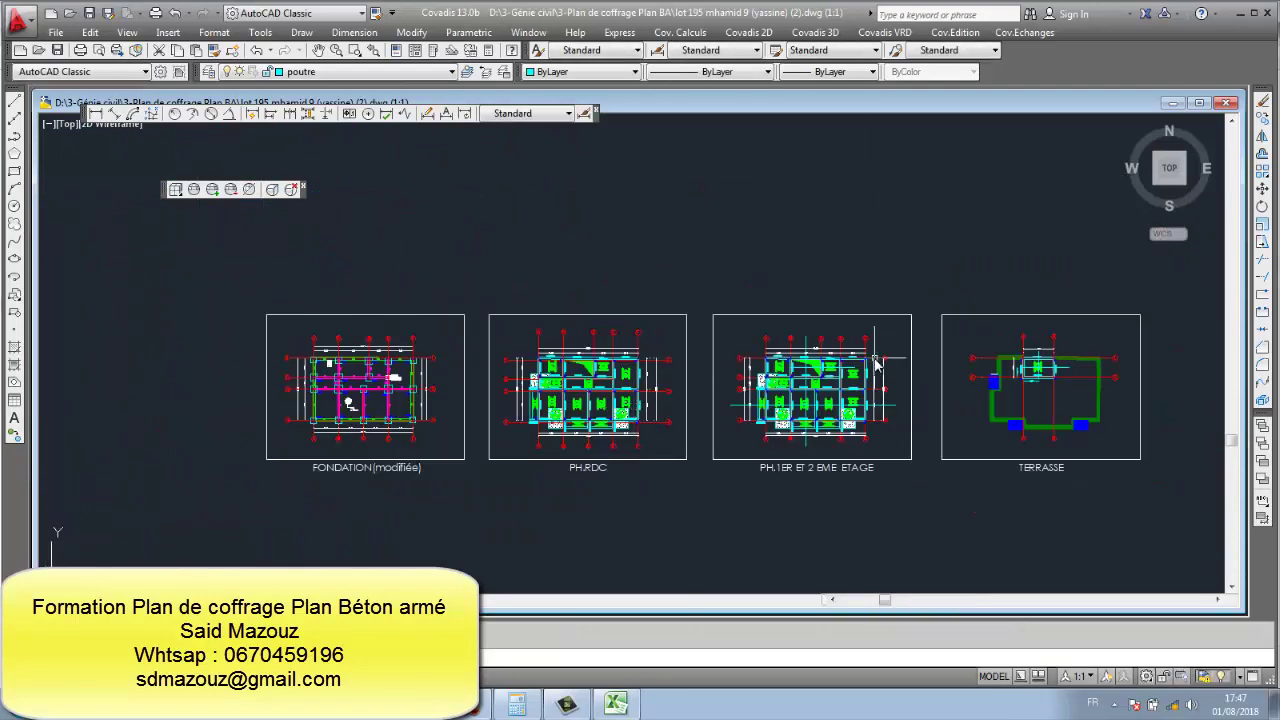
scroll(575, 355, up, 5)
right_click(357, 281)
key(Escape)
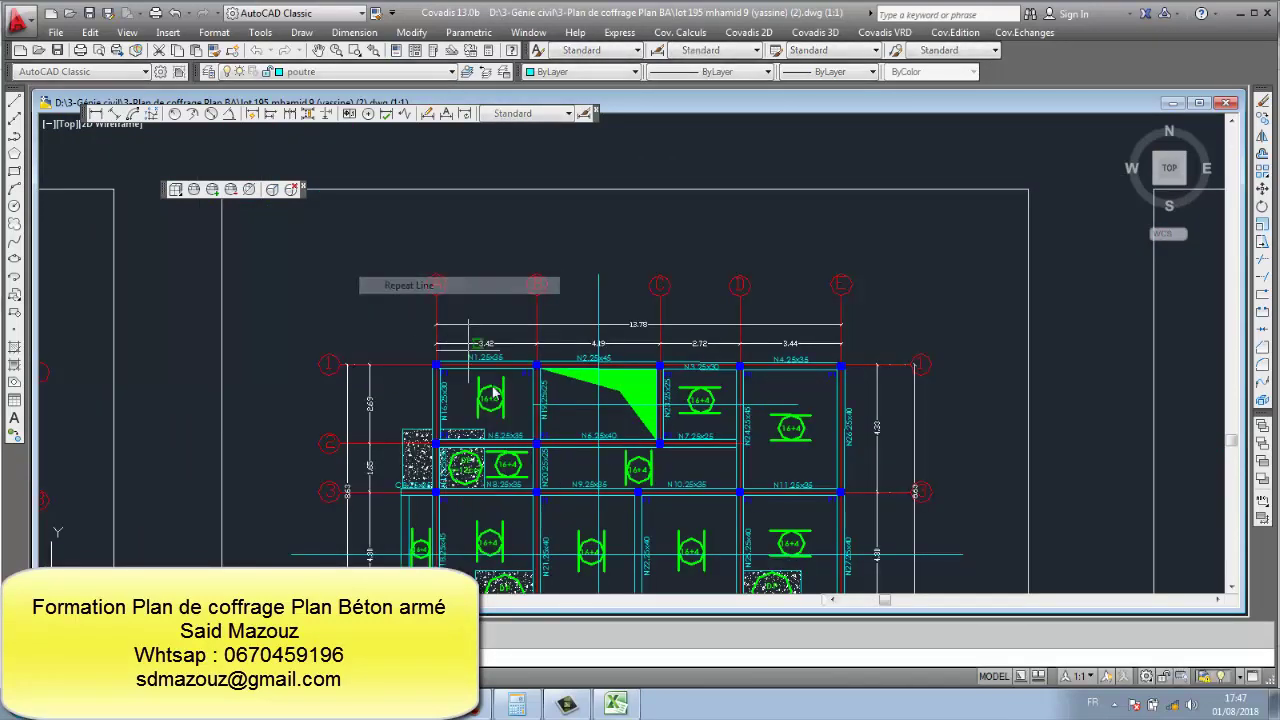
scroll(474, 420, up, 5)
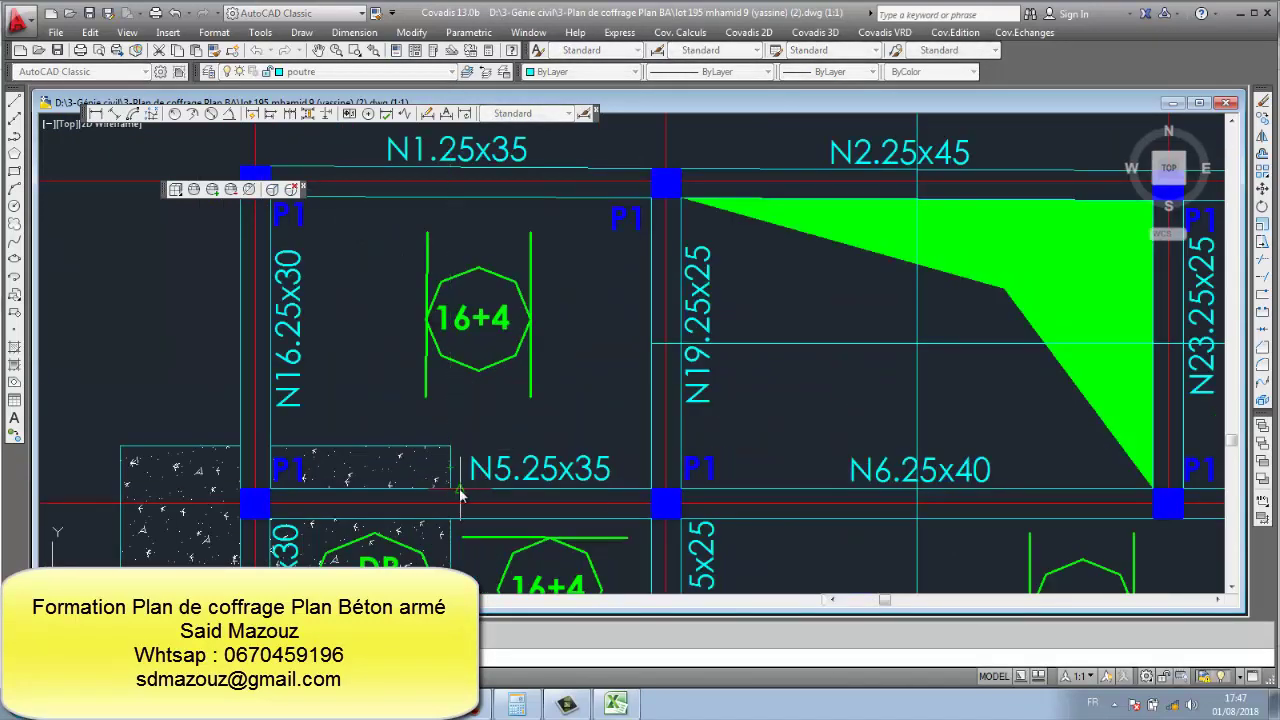
scroll(459, 489, down, 8)
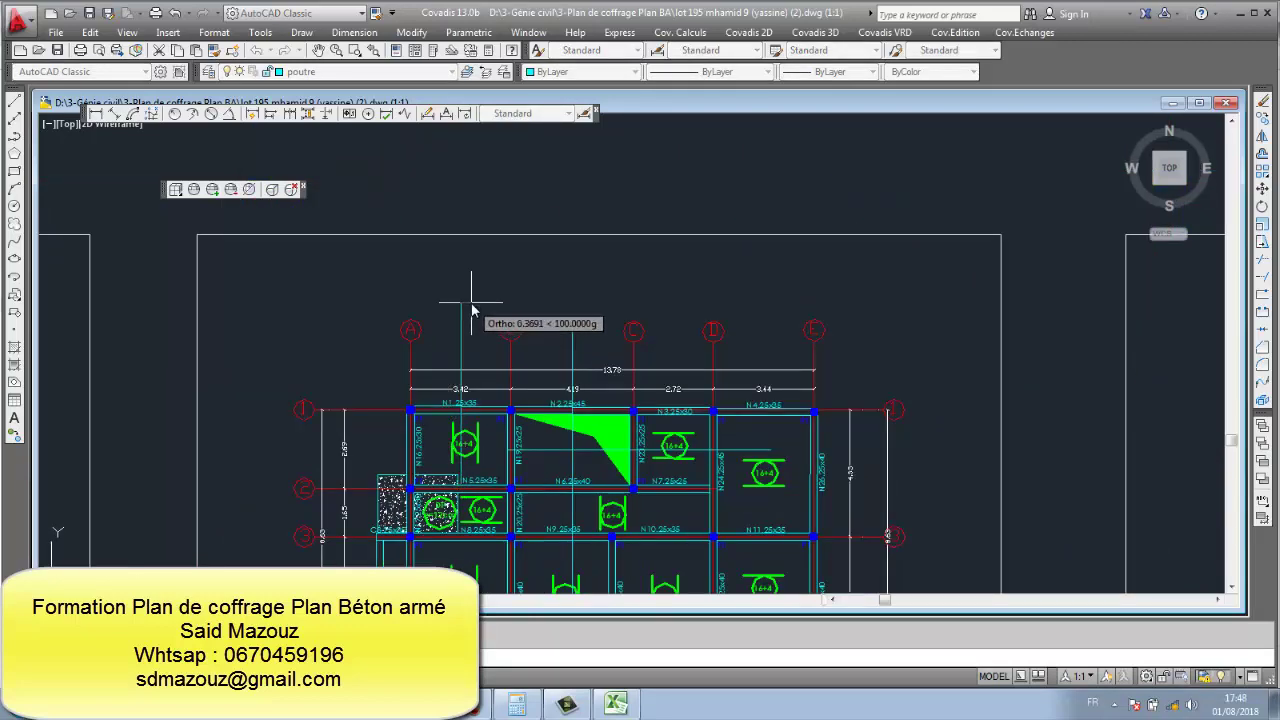
scroll(458, 320, down, 2)
scroll(460, 358, up, 3)
scroll(406, 486, down, 3)
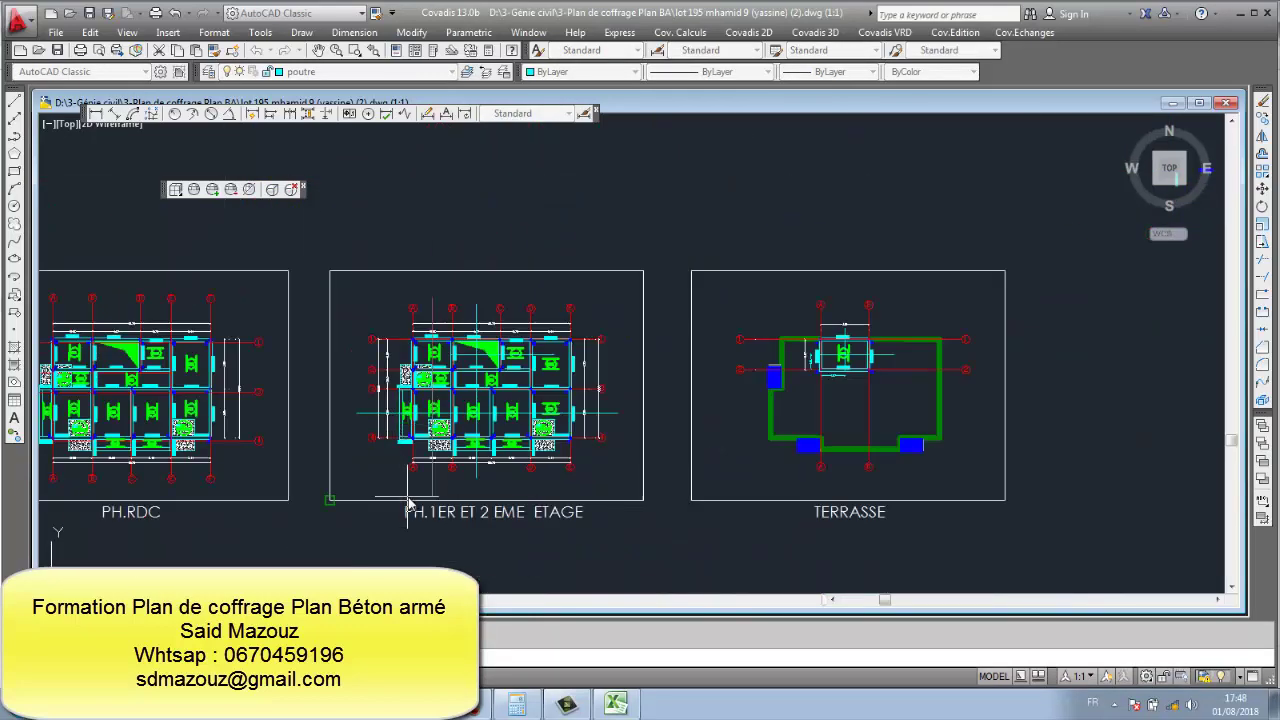
scroll(490, 480, up, 5)
- Finish the last boundary line and zoom out over the formwork plan
right_click(491, 457)
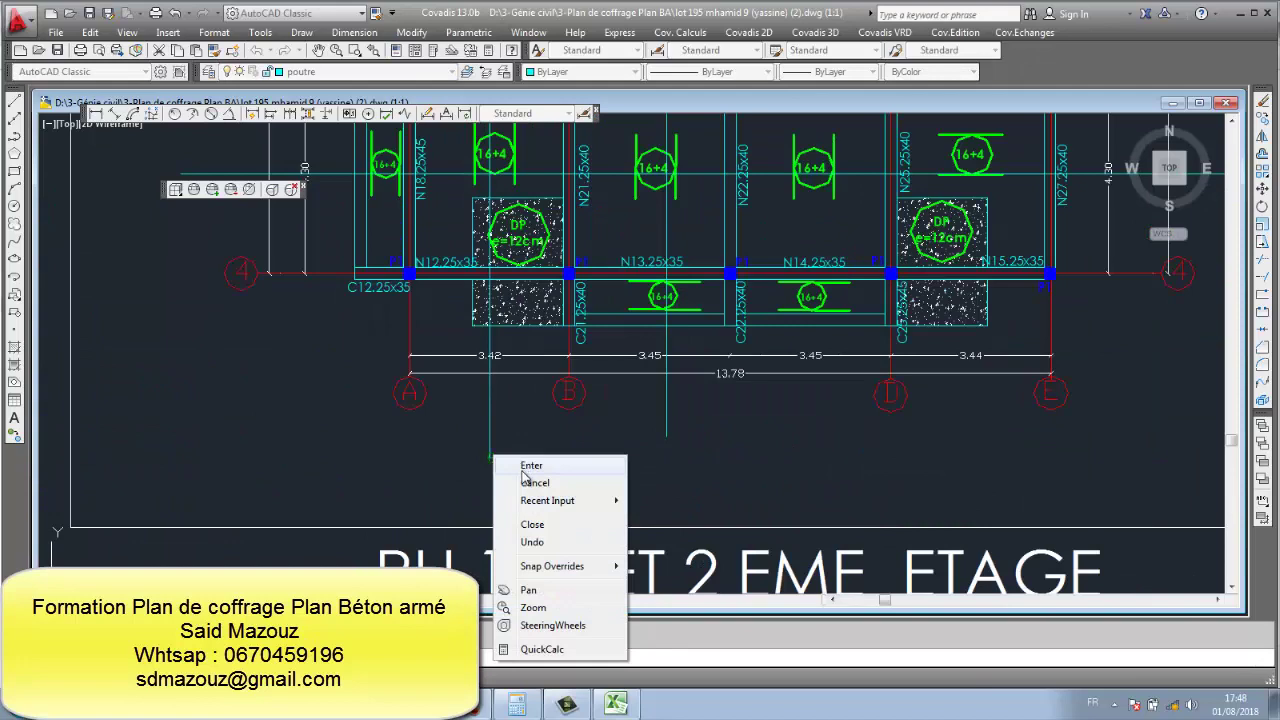
click(522, 467)
scroll(434, 429, down, 6)
scroll(497, 289, up, 5)
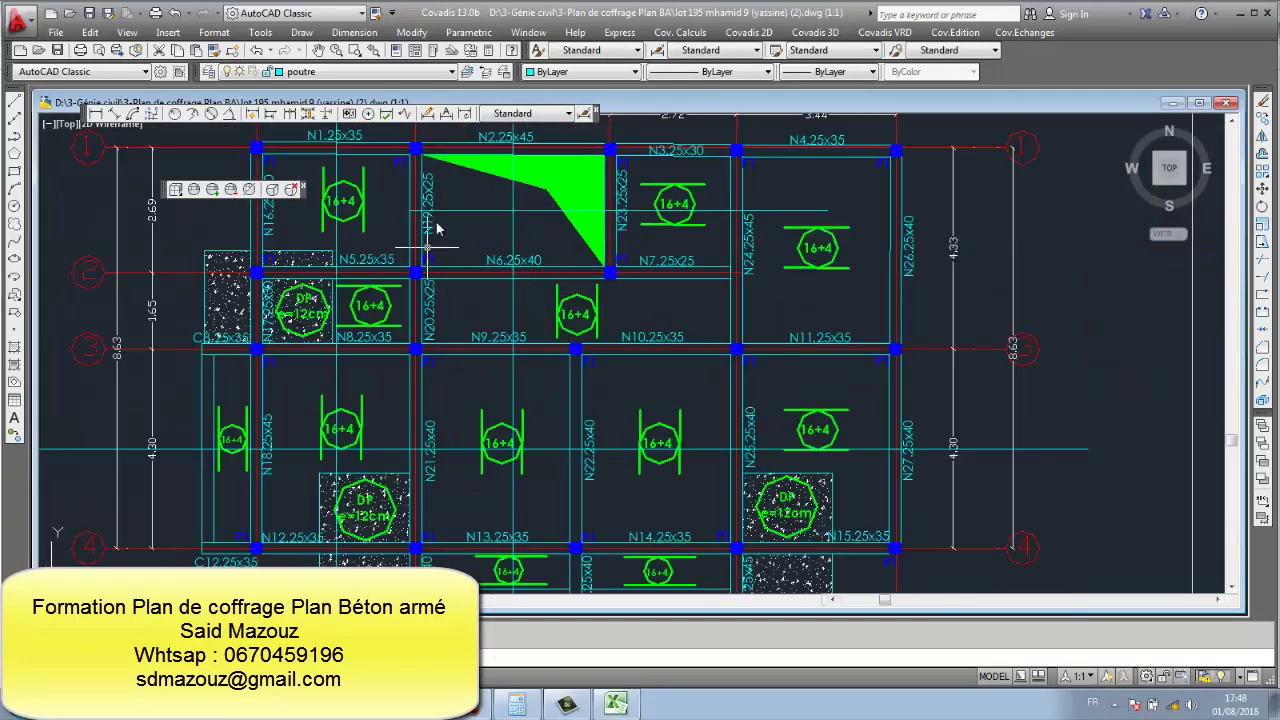
scroll(428, 212, up, 3)
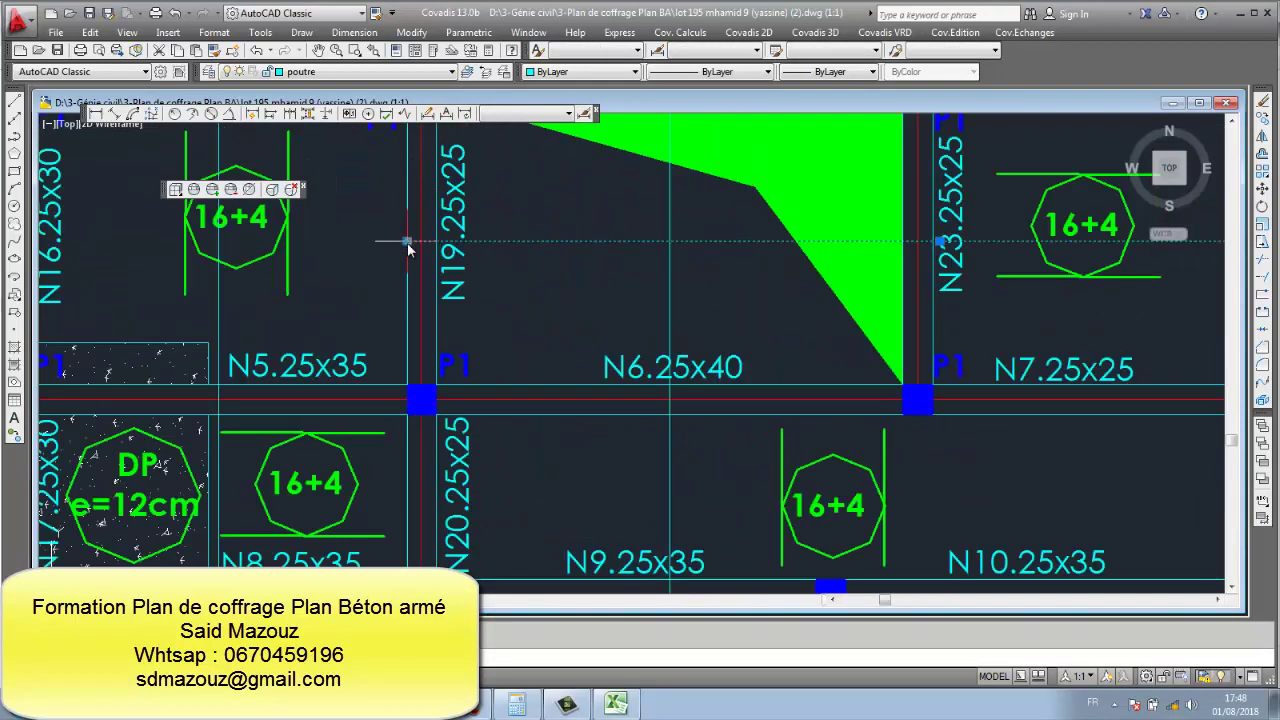
right_click(145, 225)
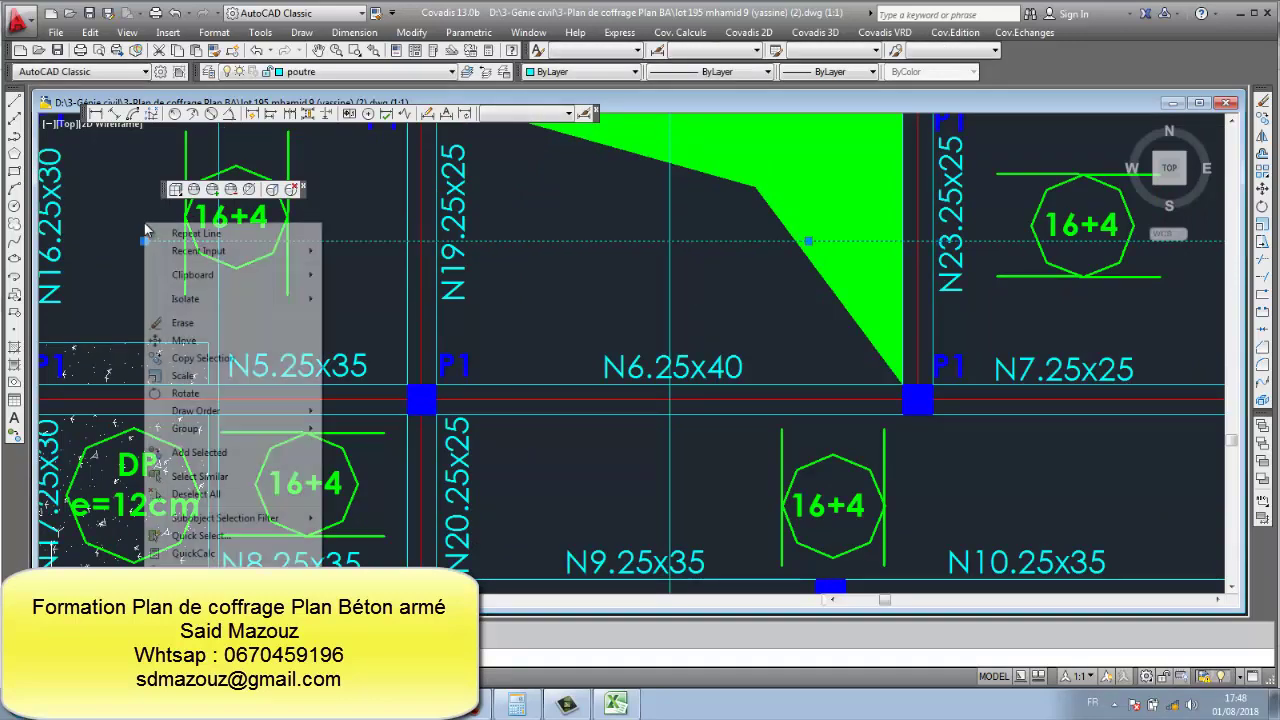
click(160, 128)
scroll(235, 221, down, 2)
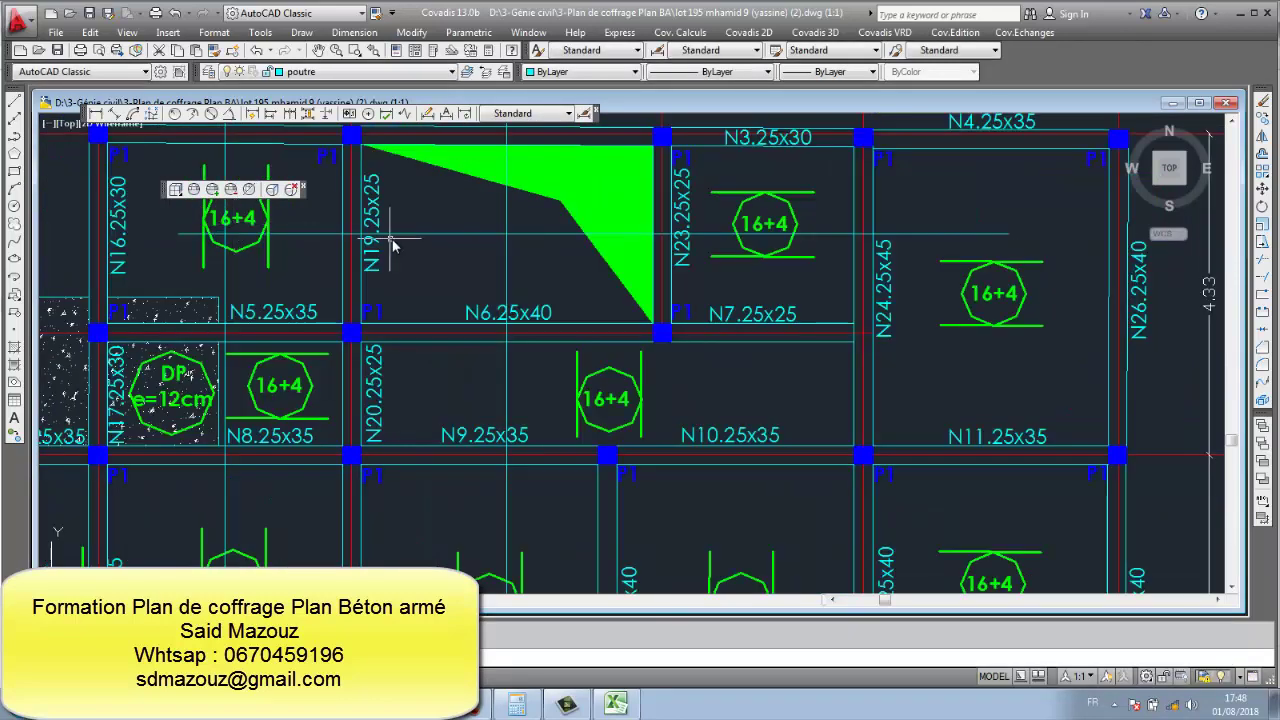
scroll(360, 310, down, 2)
scroll(357, 363, up, 4)
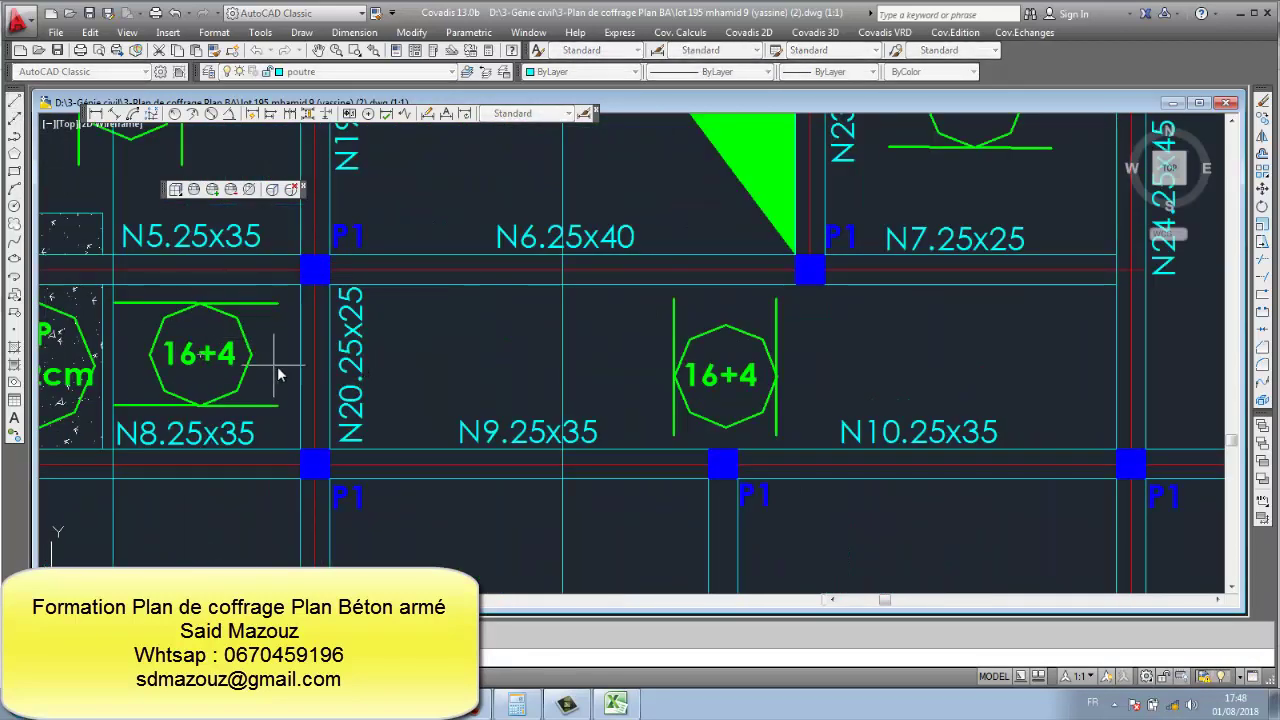
scroll(400, 368, down, 5)
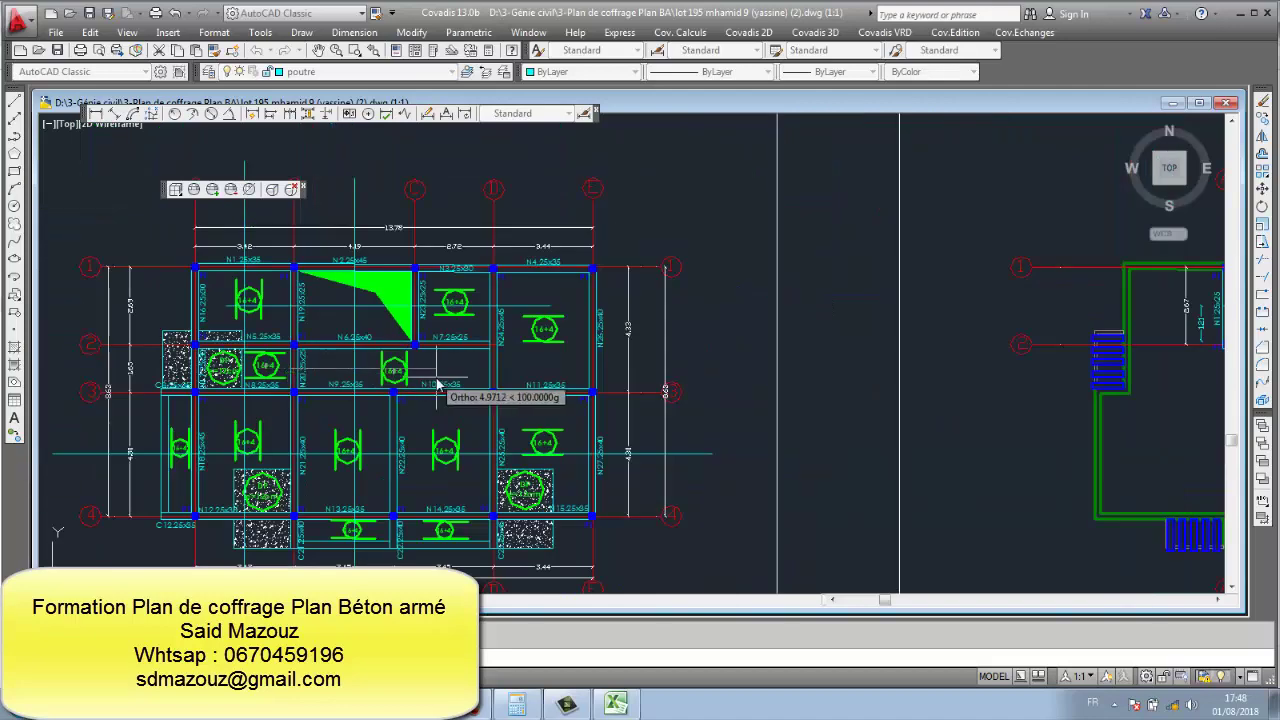
scroll(440, 370, up, 4)
scroll(500, 365, down, 2)
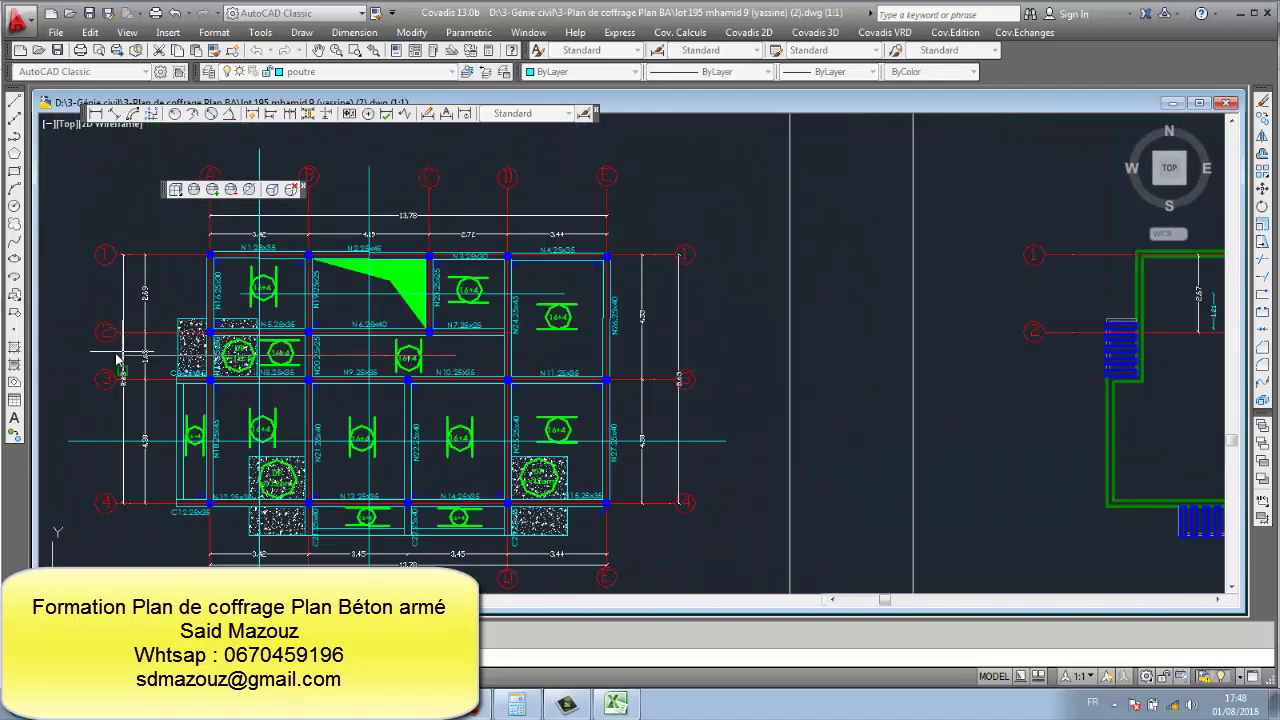
scroll(112, 353, up, 4)
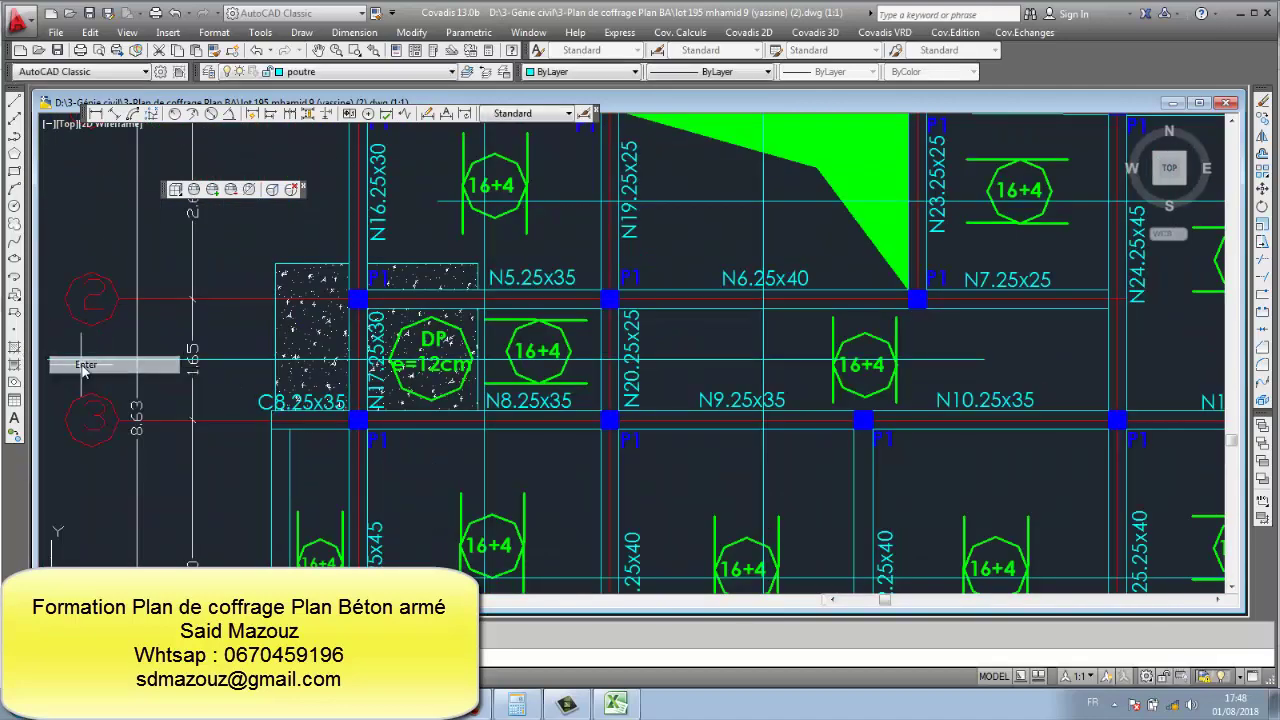
scroll(296, 368, down, 2)
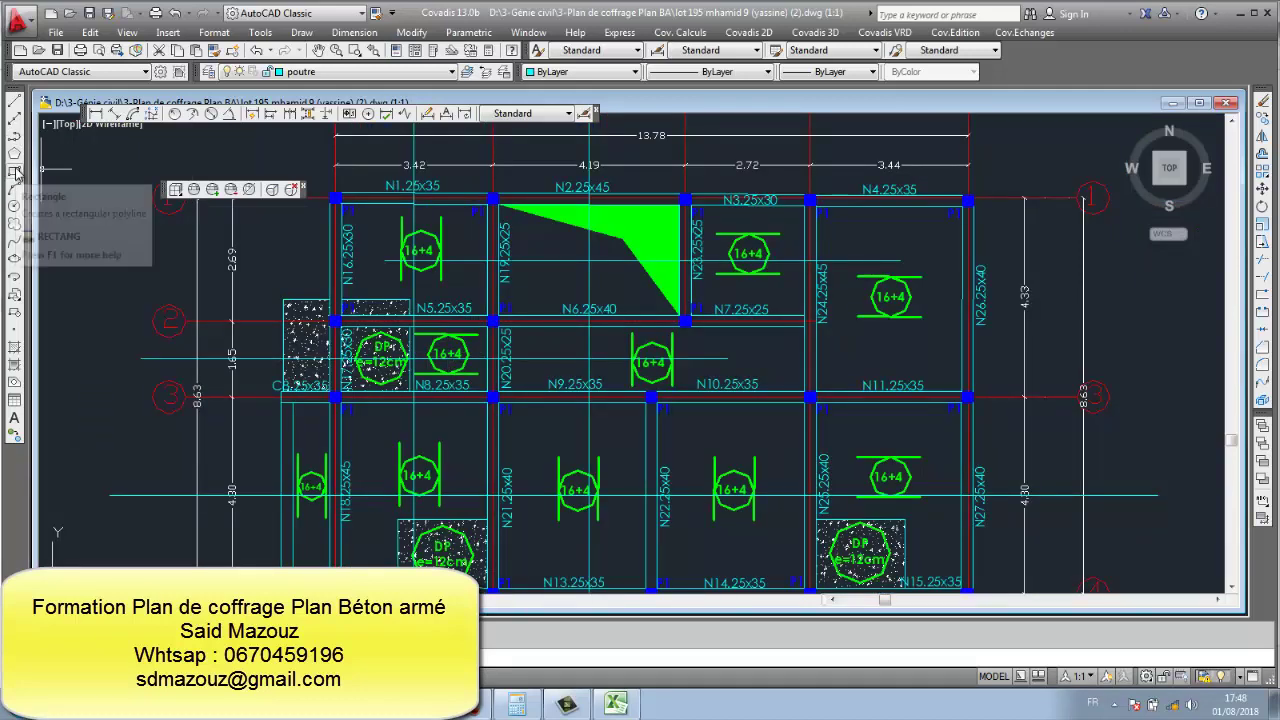
click(501, 262)
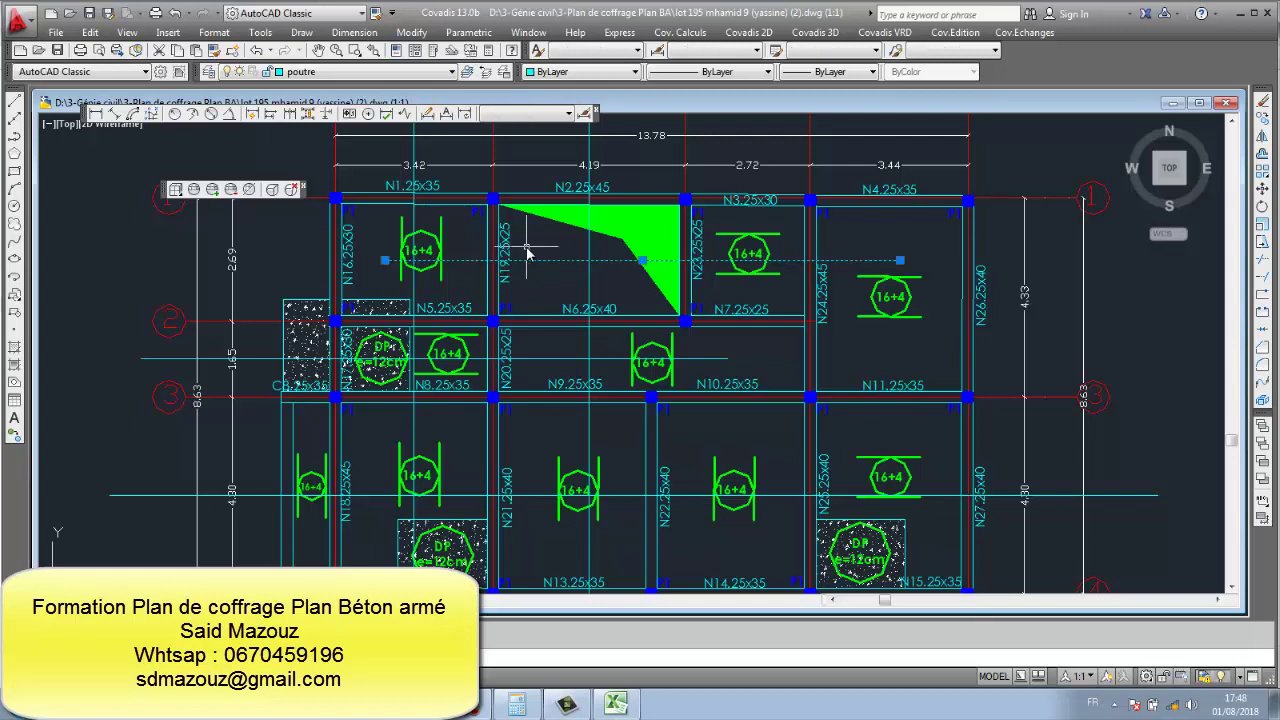
click(589, 345)
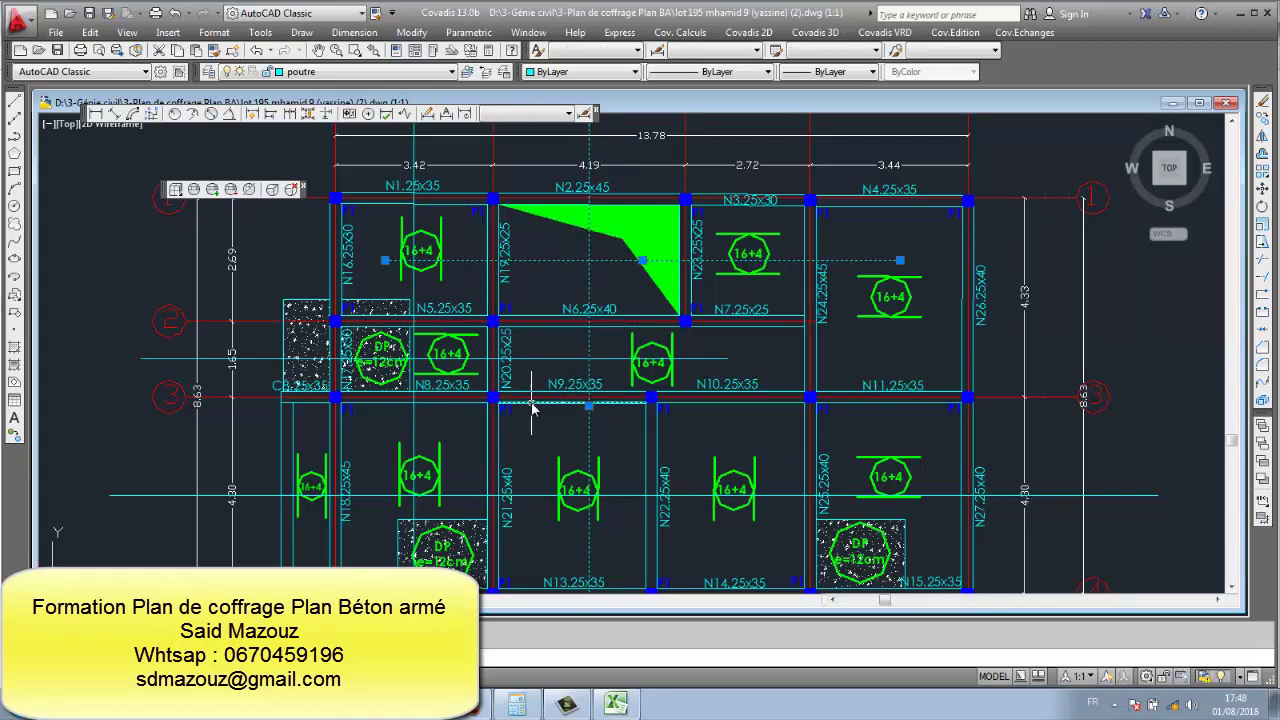
click(432, 358)
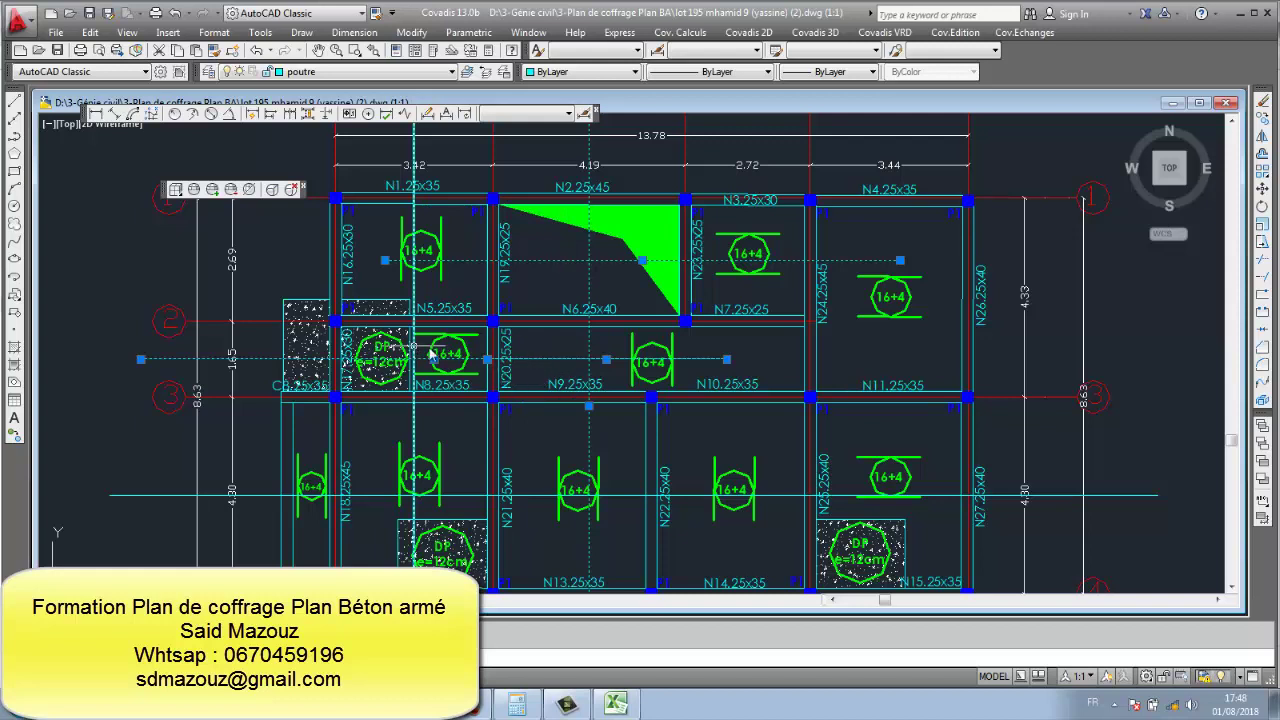
click(401, 284)
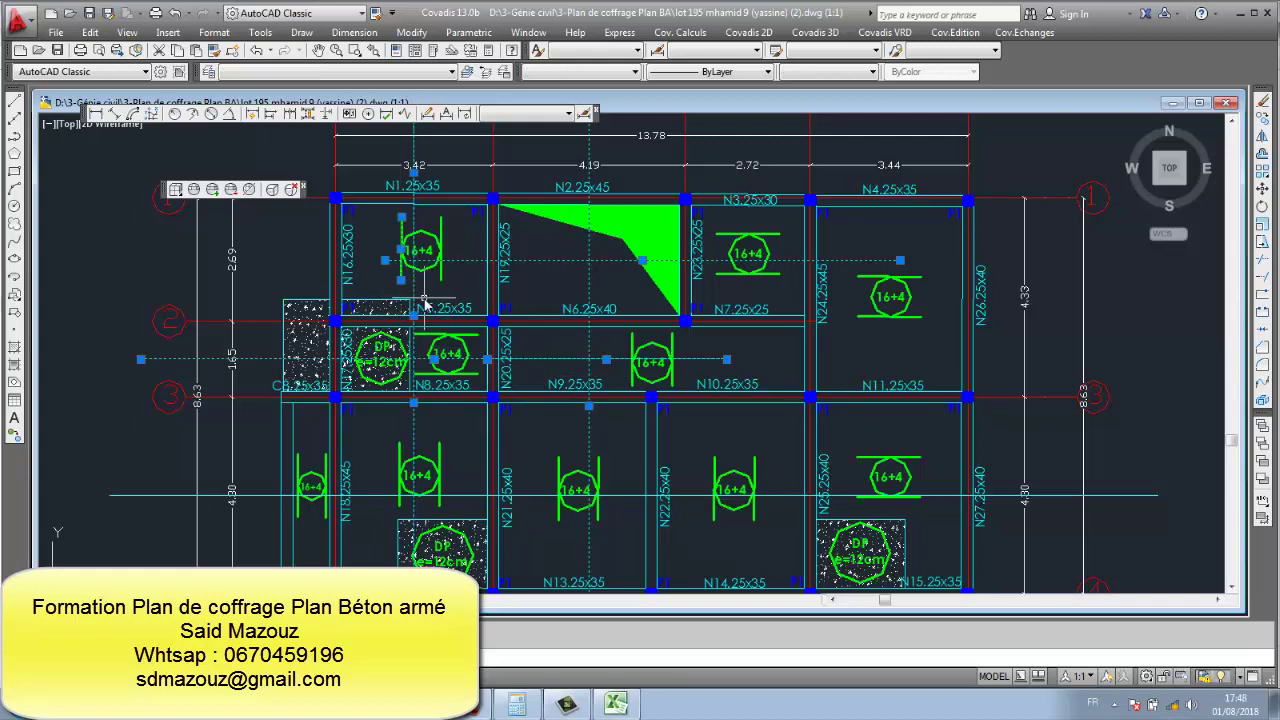
key(Escape)
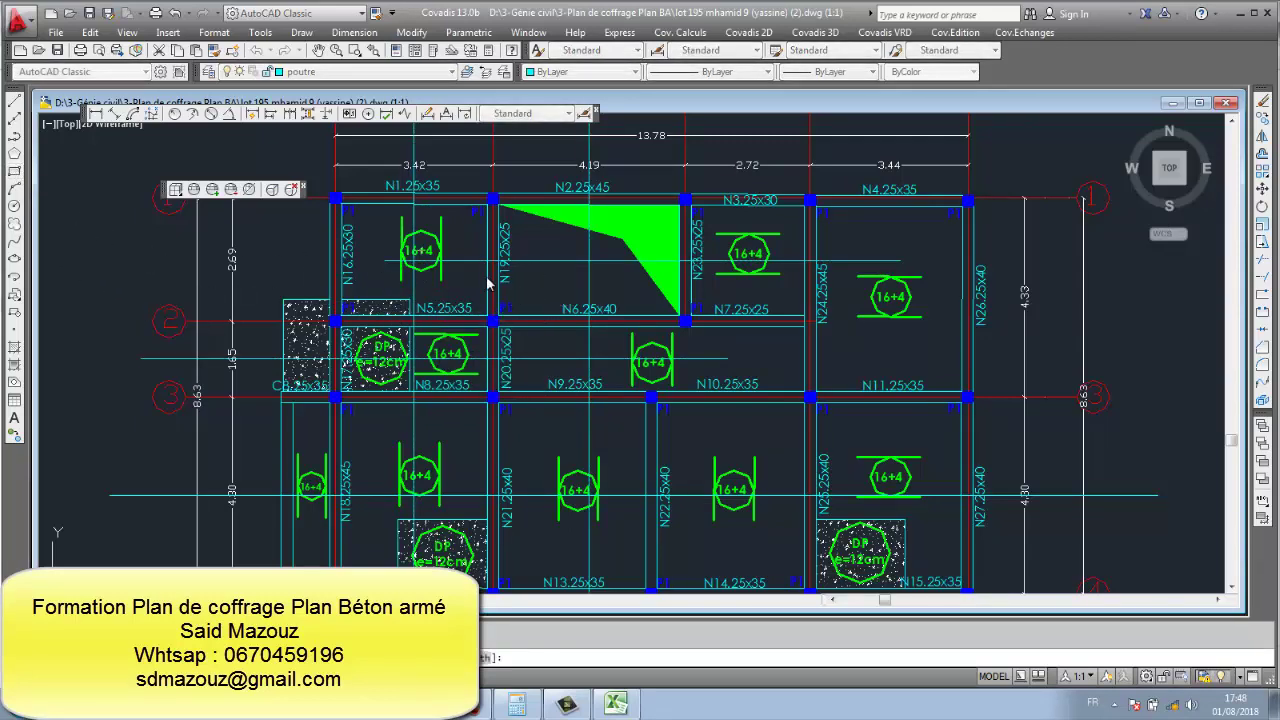
scroll(427, 255, up, 3)
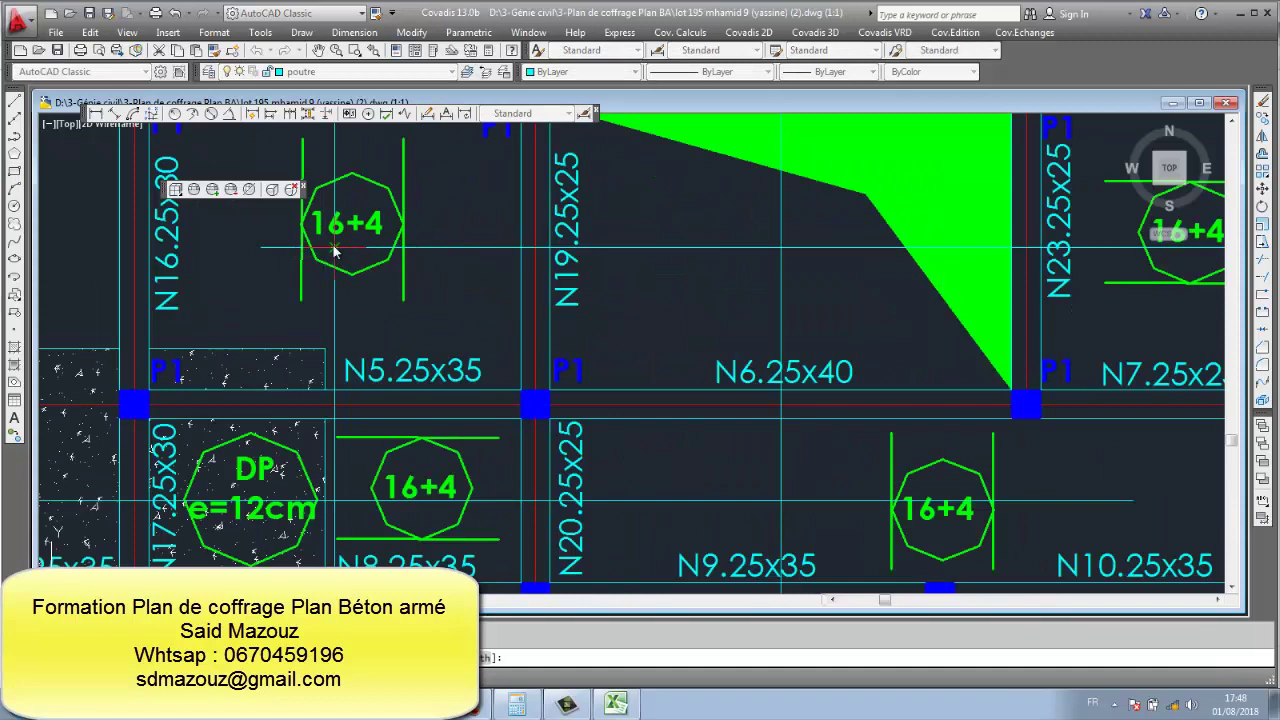
scroll(443, 277, down, 3)
scroll(549, 351, up, 3)
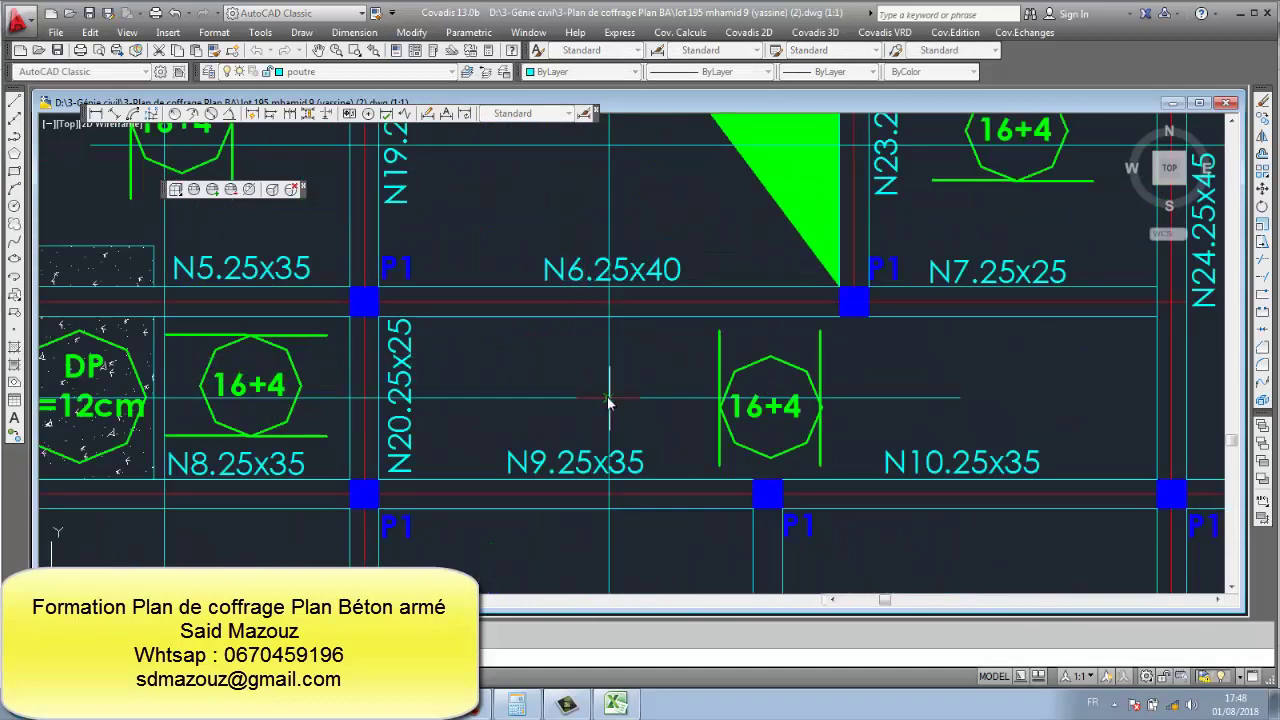
click(607, 396)
click(236, 126)
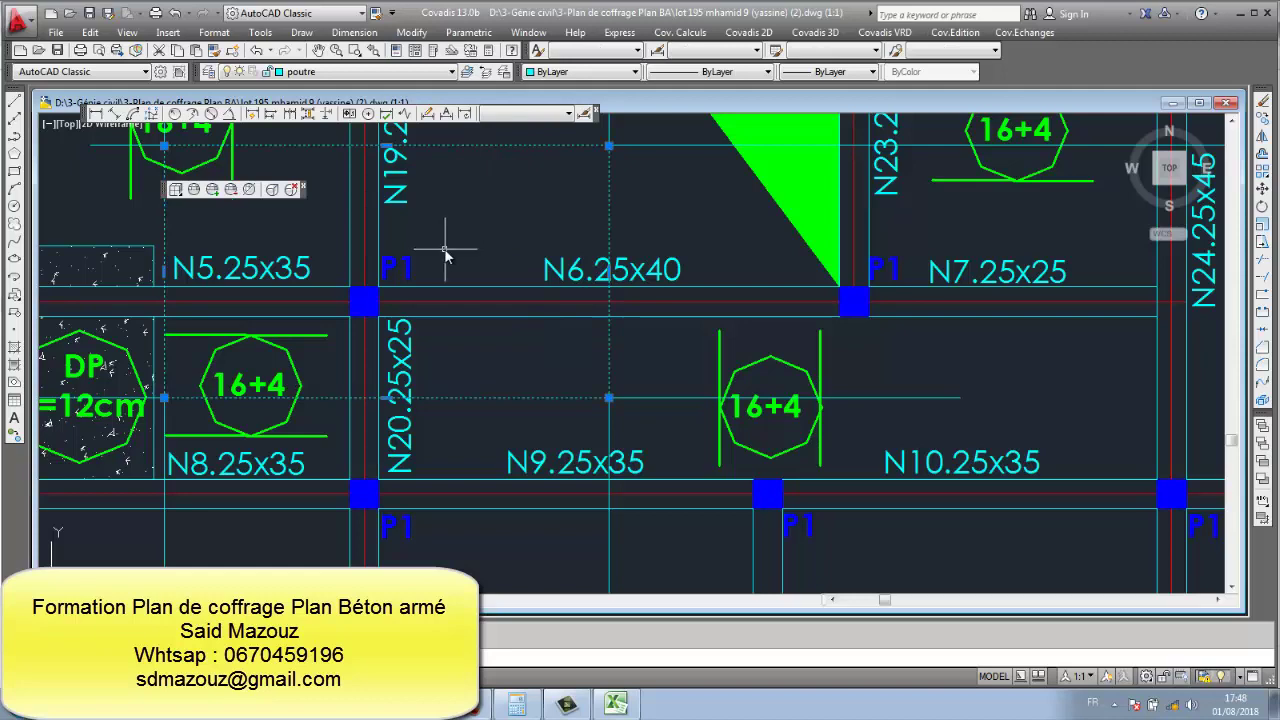
scroll(466, 302, down, 2)
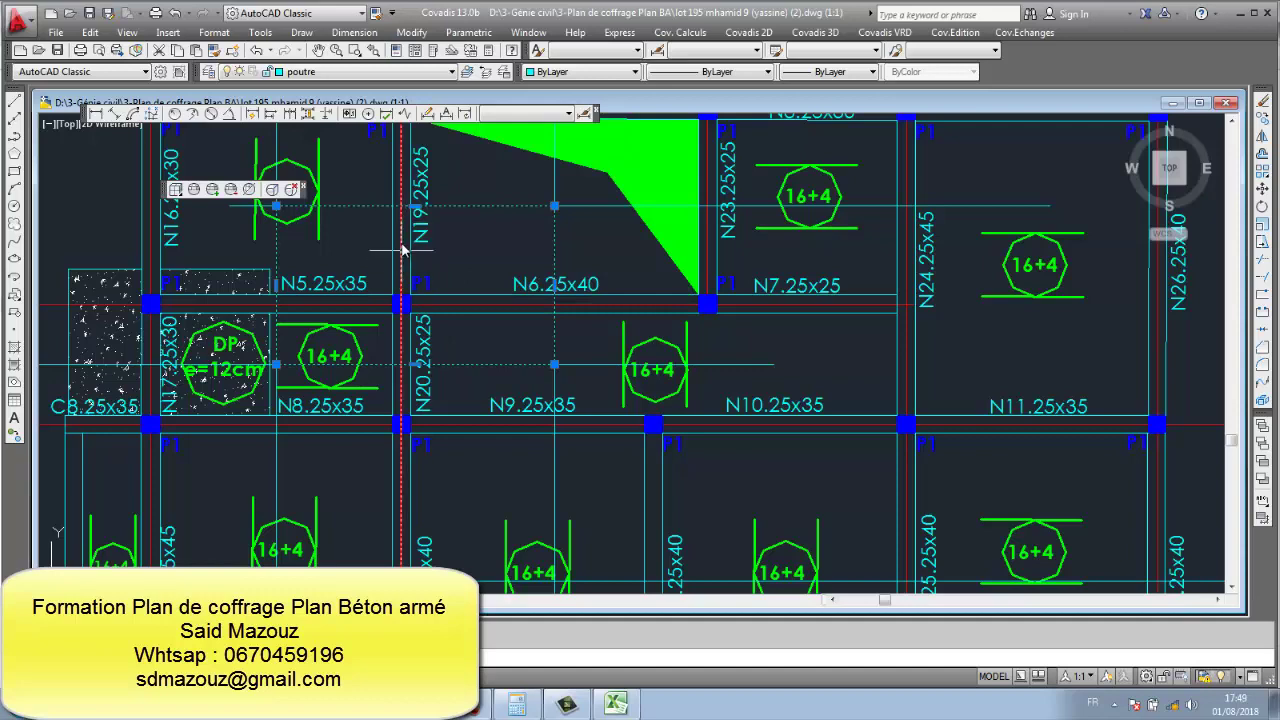
scroll(401, 240, down, 6)
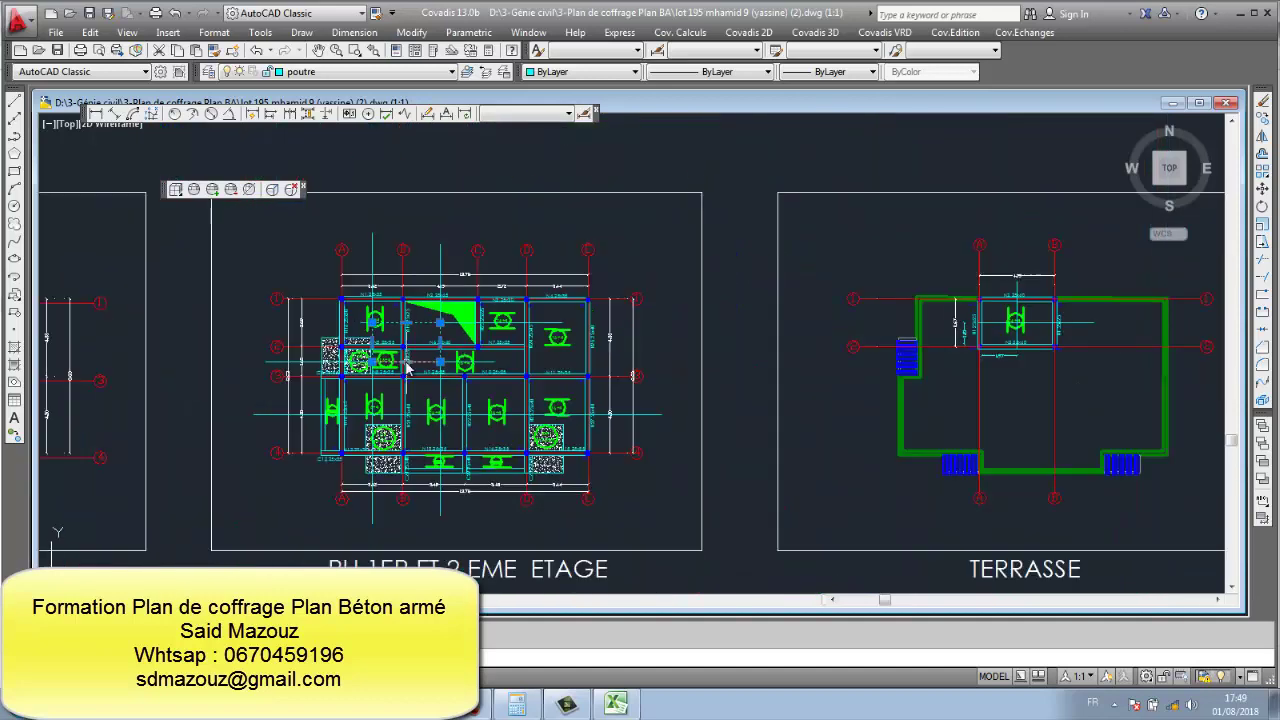
scroll(455, 352, down, 5)
scroll(500, 457, down, 4)
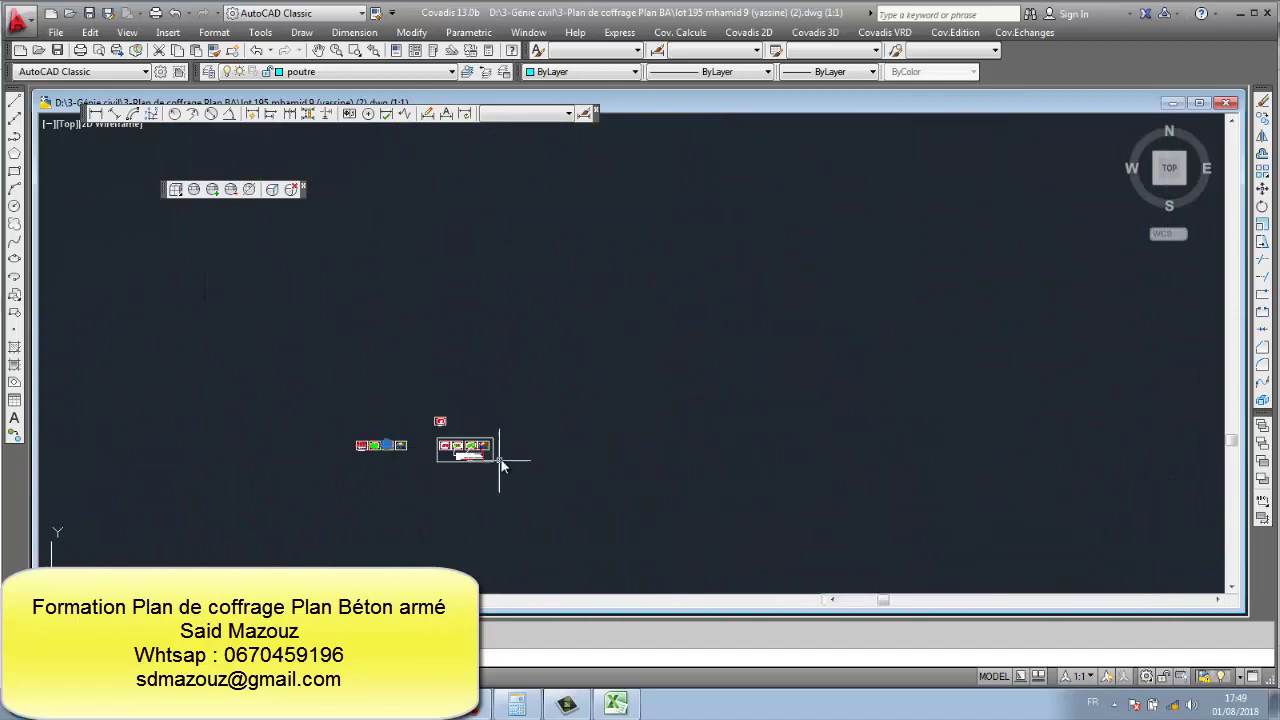
scroll(363, 414, up, 4)
scroll(357, 415, up, 4)
scroll(357, 415, up, 5)
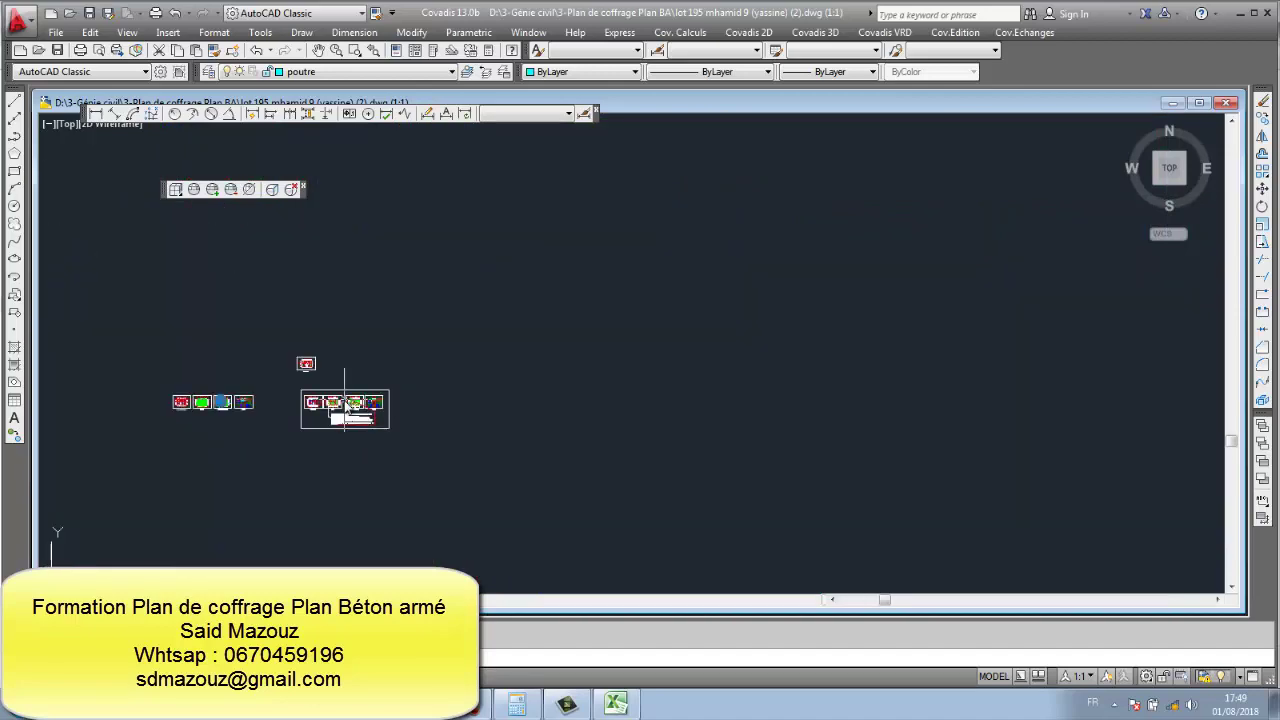
middle_drag(623, 391, 240, 351)
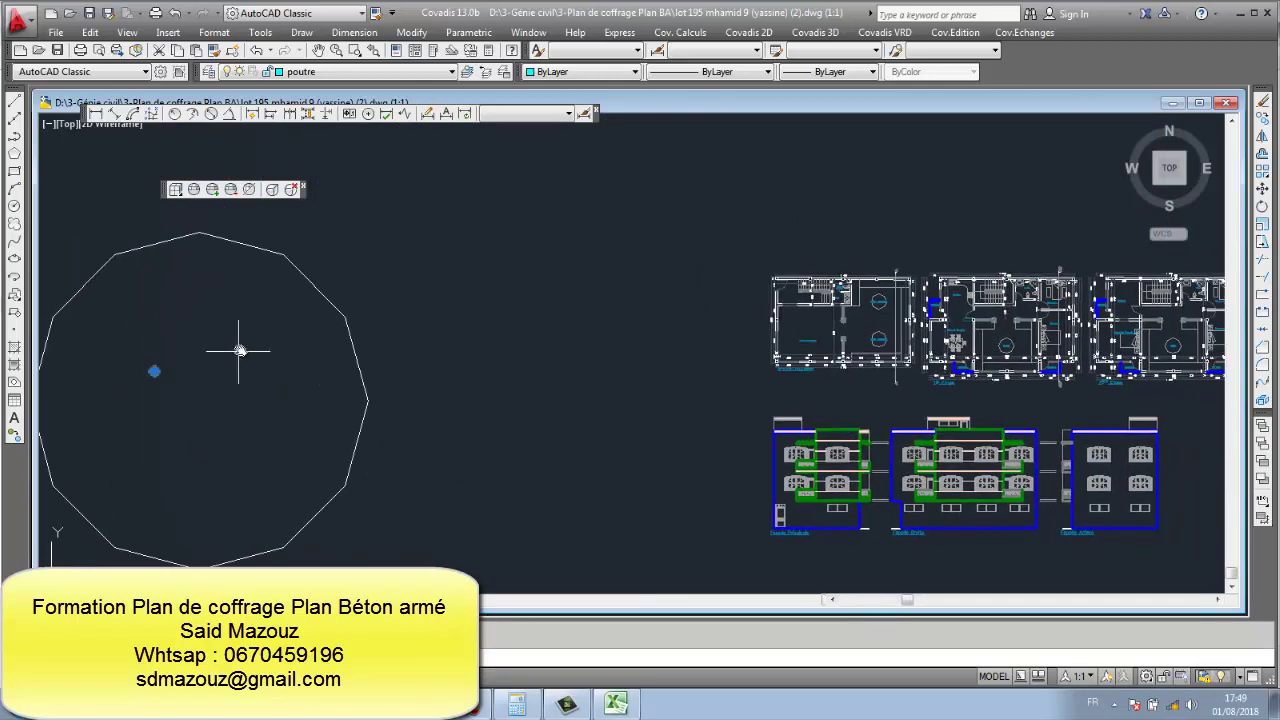
scroll(413, 381, up, 2)
scroll(586, 380, up, 8)
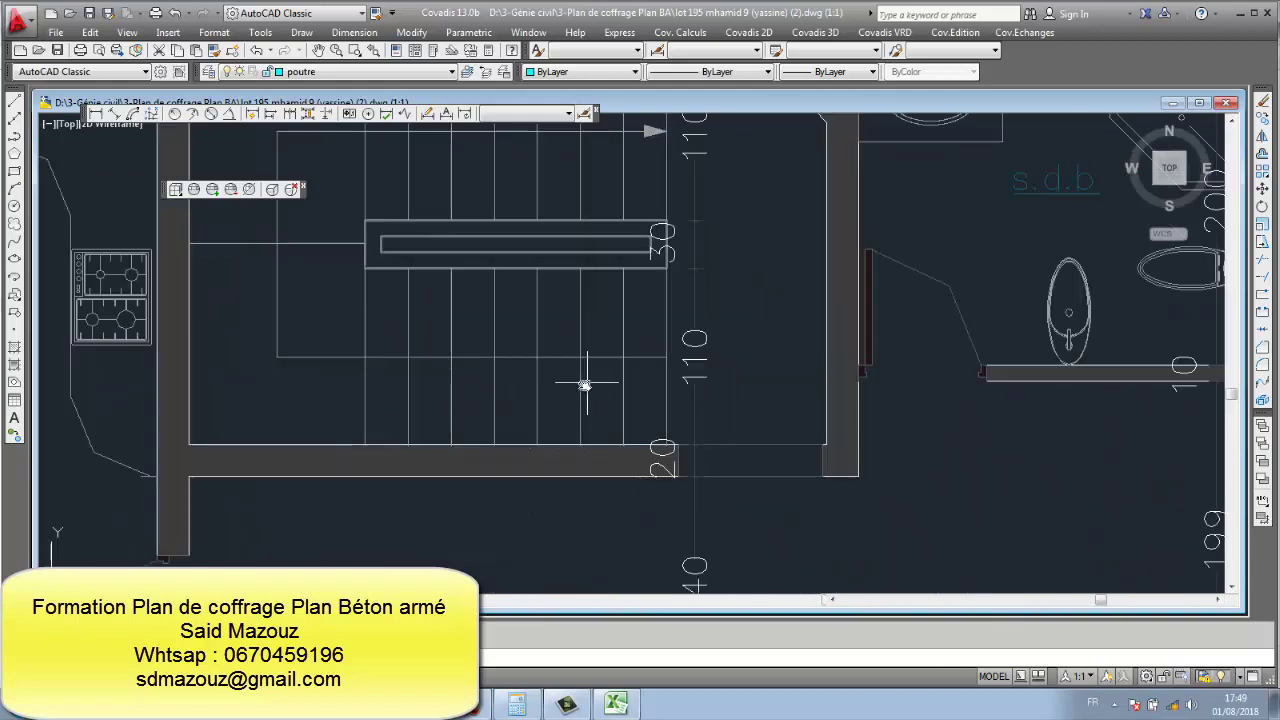
scroll(575, 386, down, 2)
scroll(422, 404, down, 3)
scroll(422, 404, up, 3)
scroll(414, 409, up, 3)
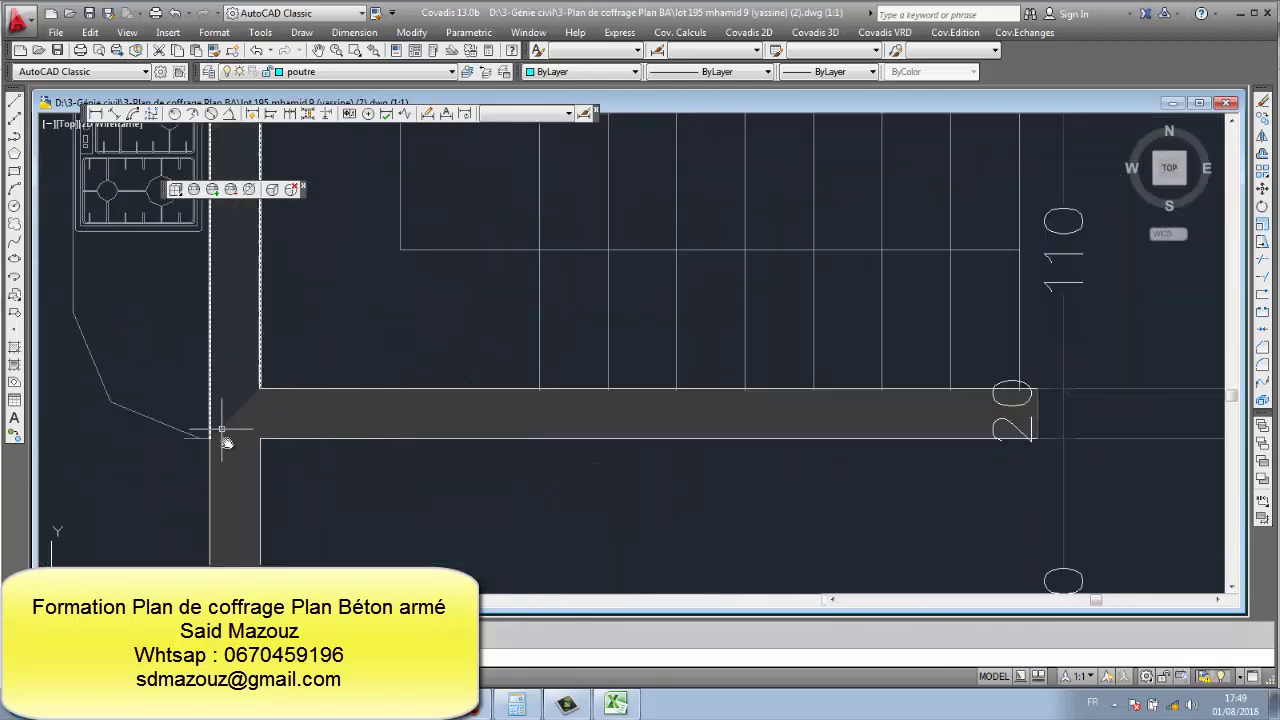
scroll(223, 429, down, 4)
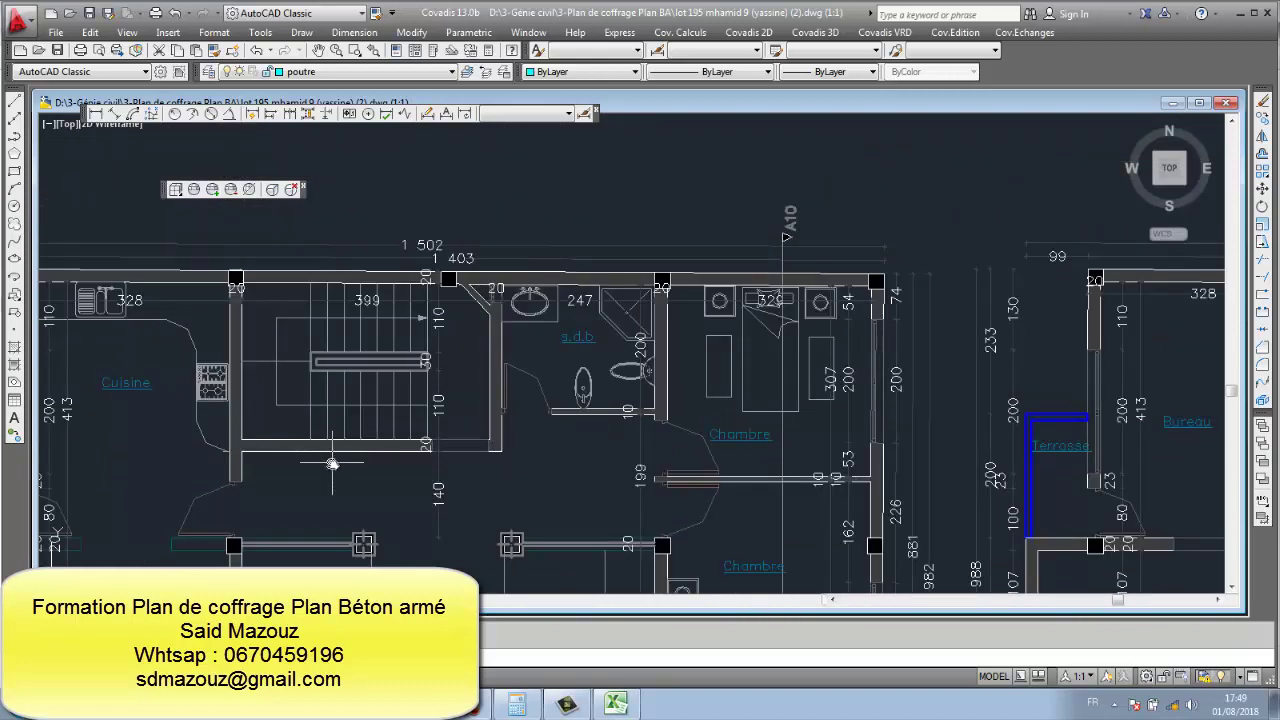
scroll(332, 463, down, 3)
scroll(300, 465, down, 4)
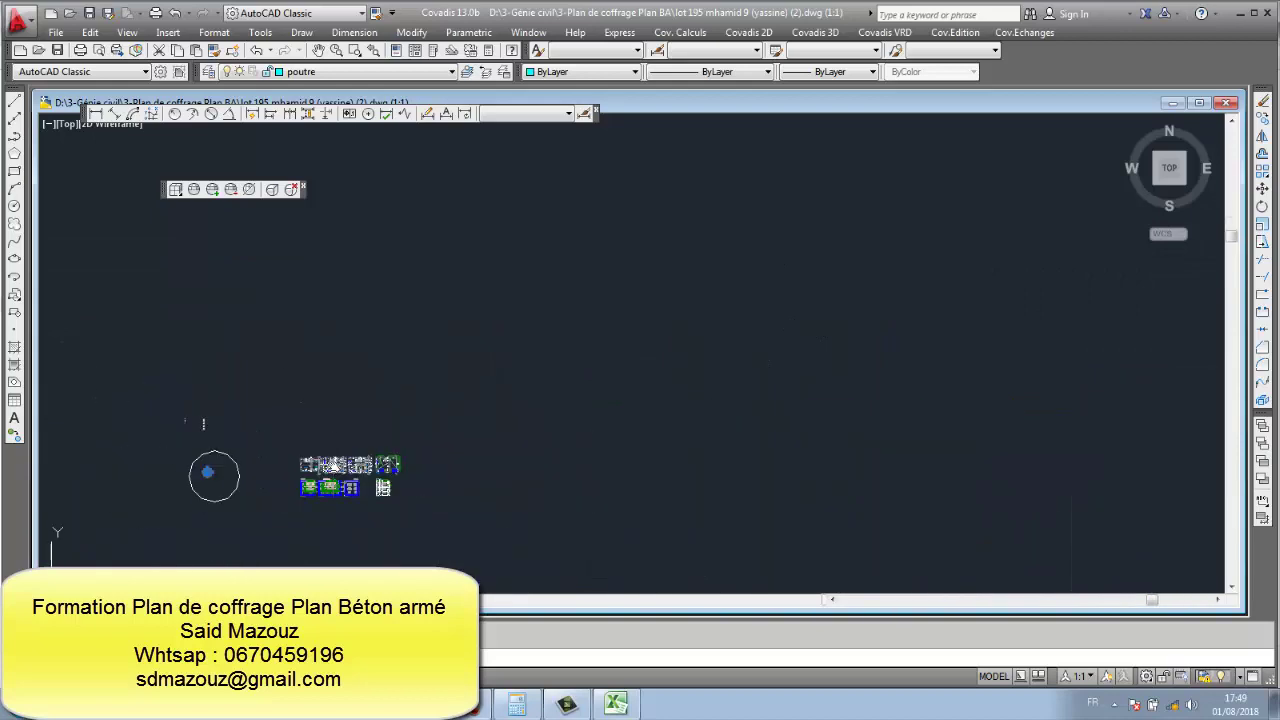
scroll(262, 480, up, 2)
scroll(262, 480, up, 3)
scroll(200, 449, down, 5)
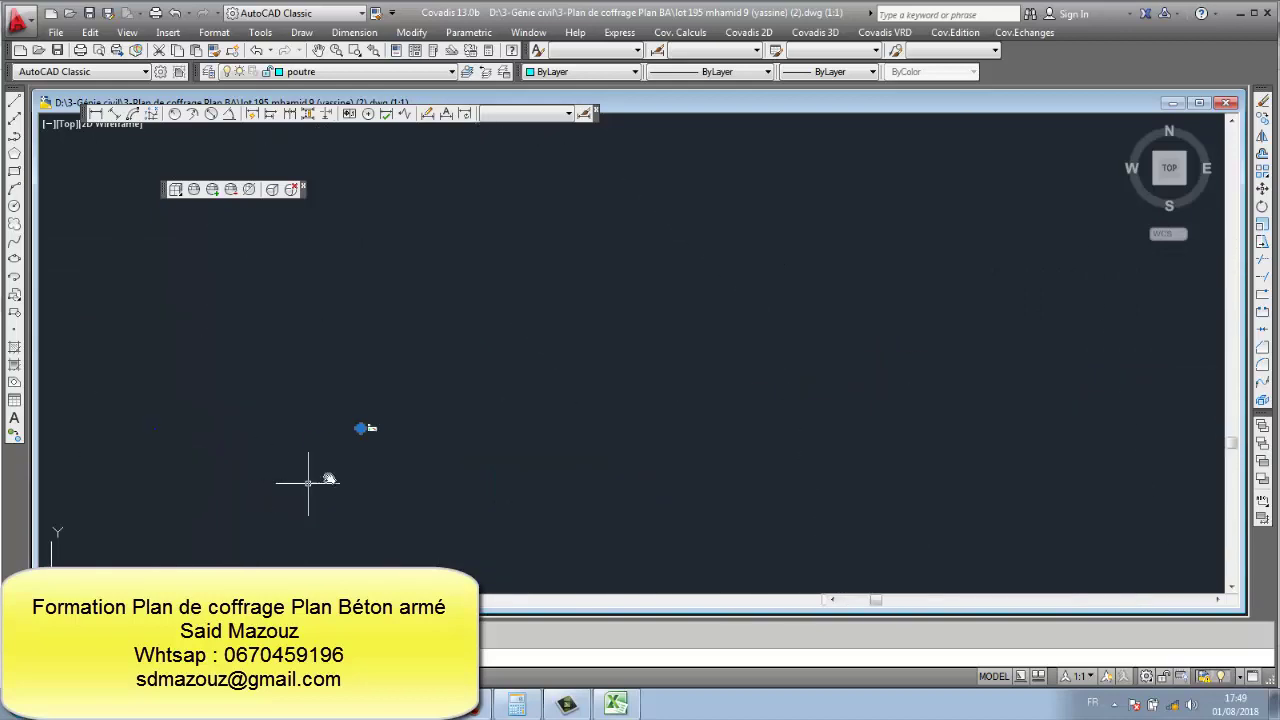
scroll(391, 391, up, 3)
scroll(397, 398, up, 3)
scroll(520, 303, up, 3)
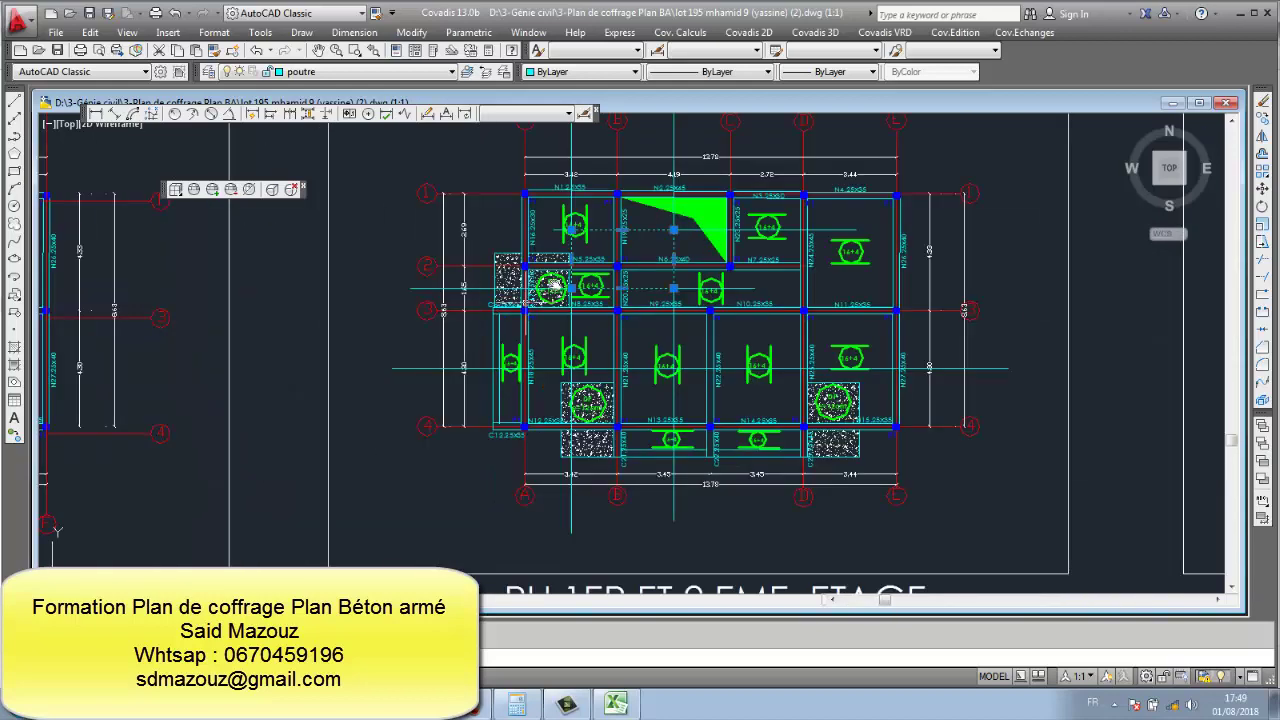
scroll(650, 240, up, 1)
- List the influence rectangle to read its area of 8.2224, then switch to the Excel workbook
scroll(576, 267, up, 2)
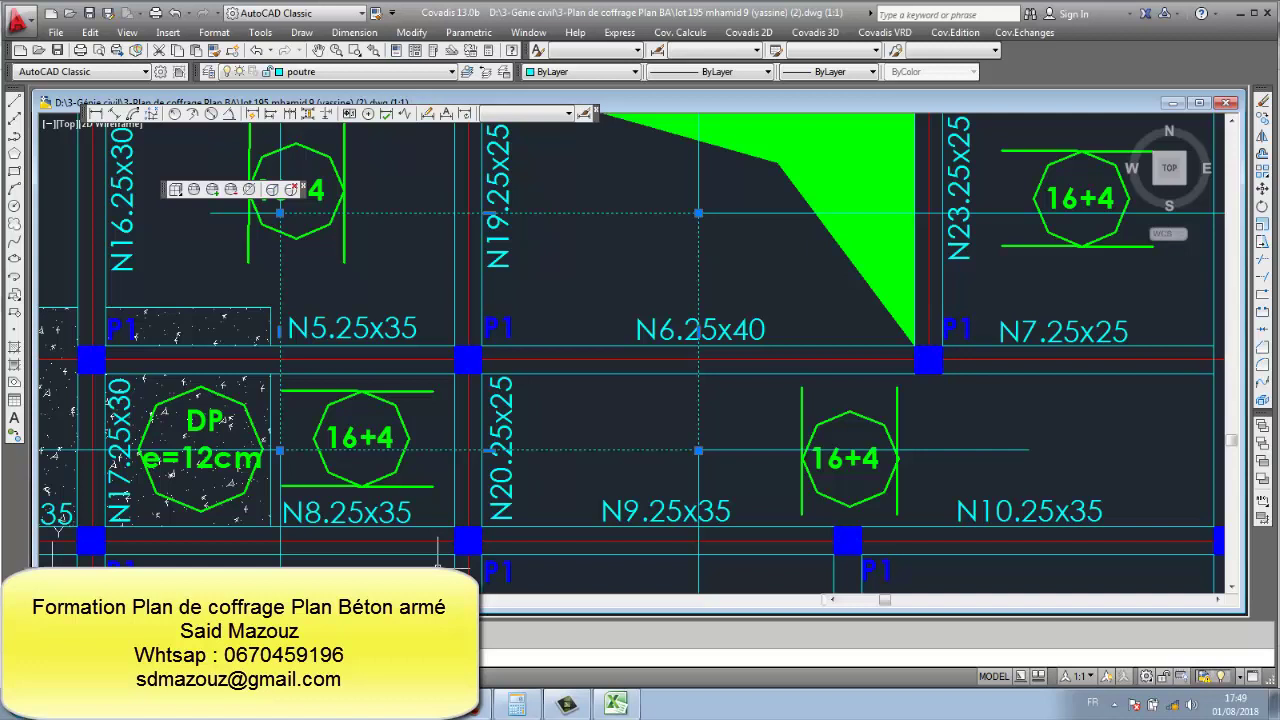
key(Return)
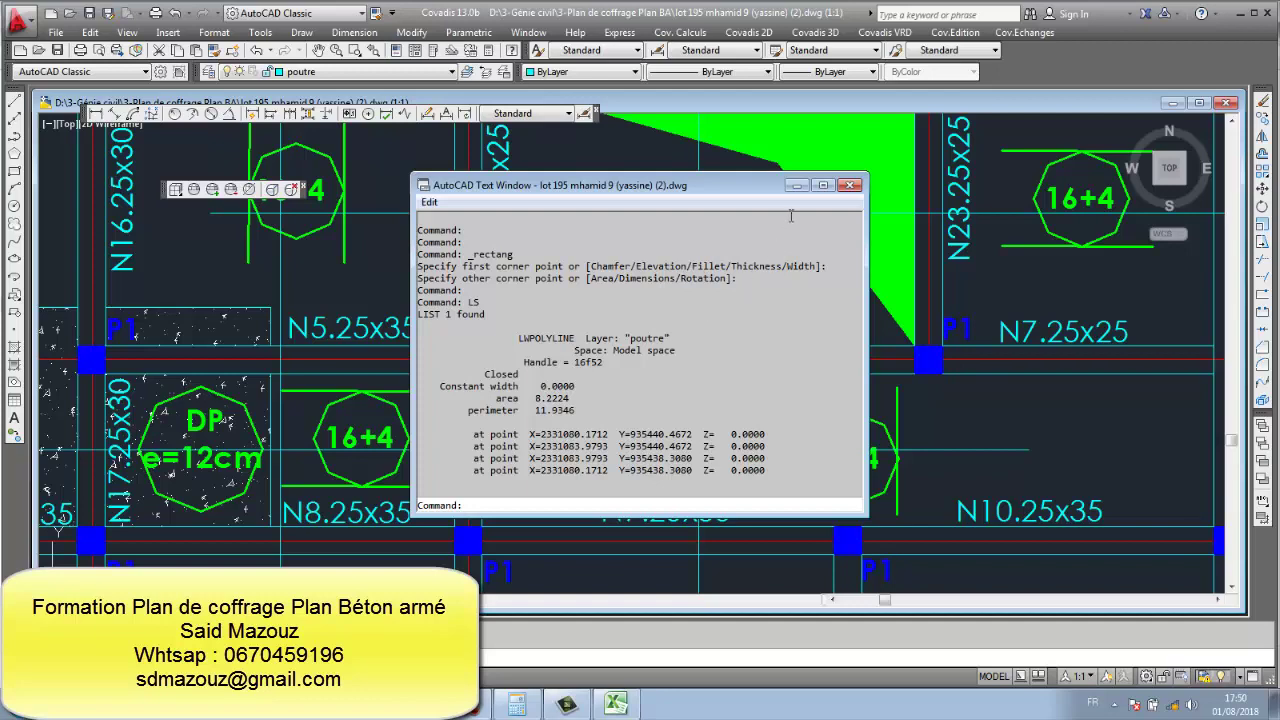
click(797, 185)
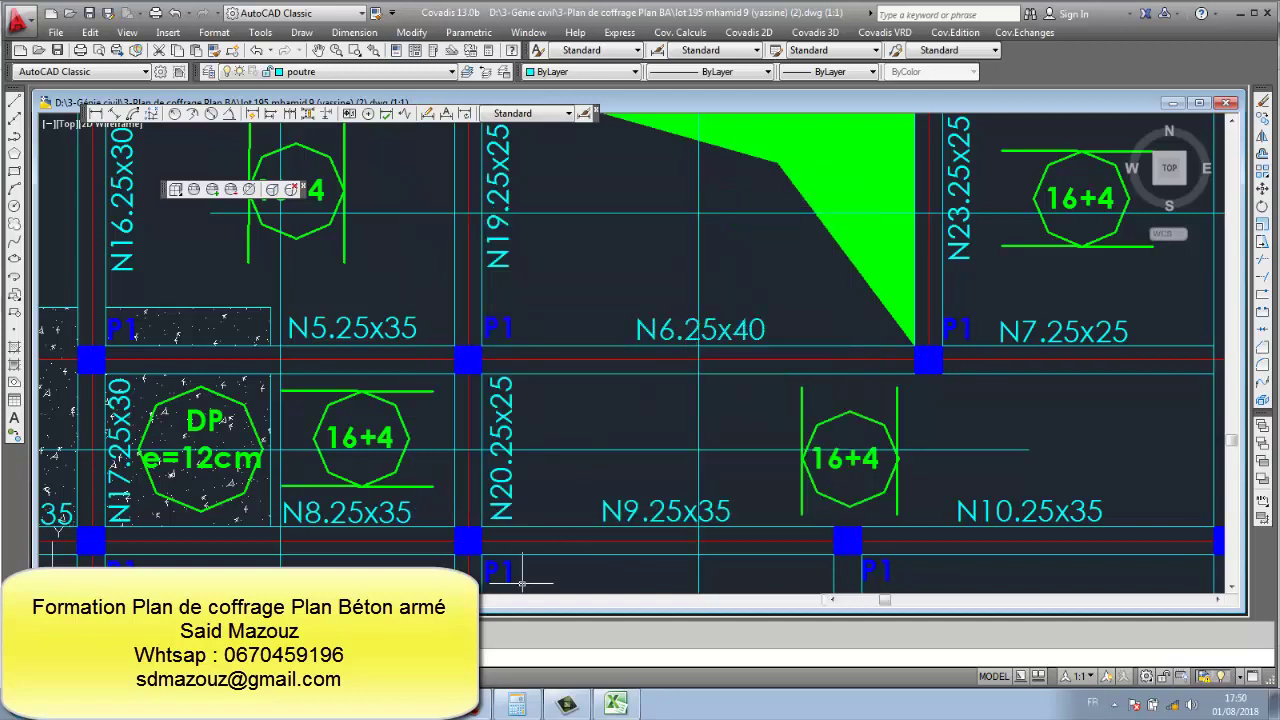
click(616, 704)
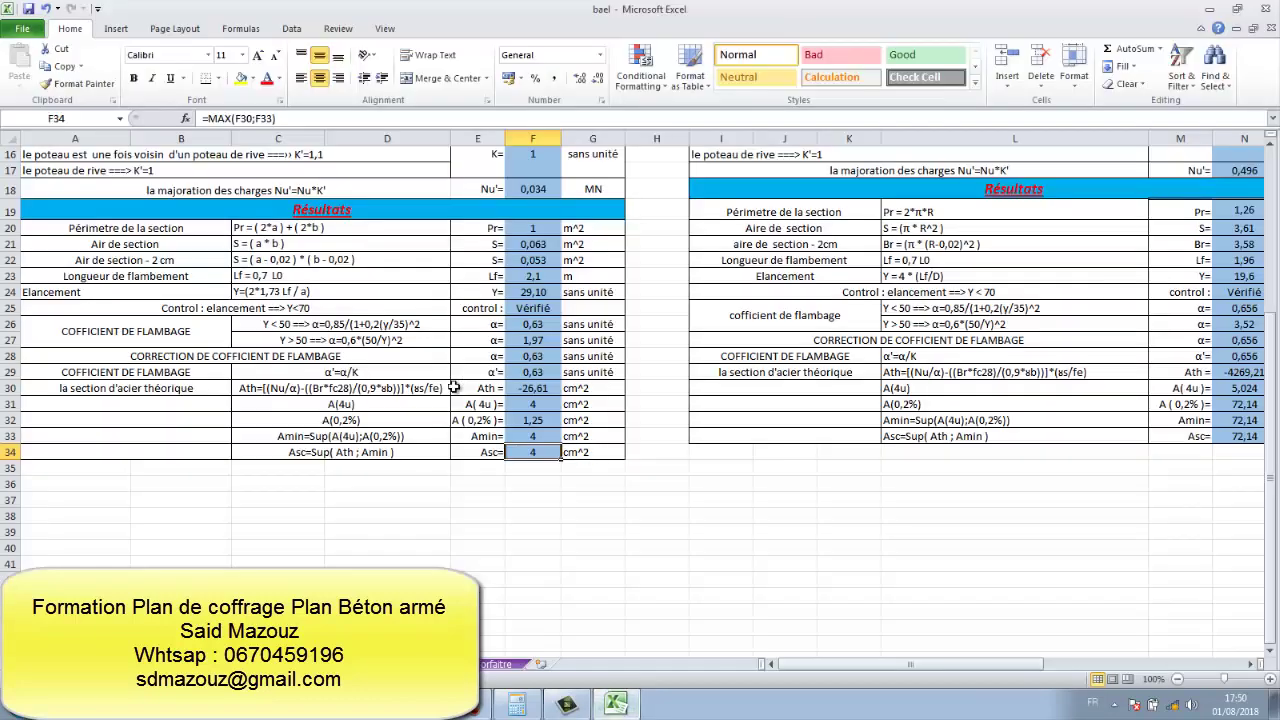
- Enter 8,2 as the carrelage surface in L8 and fill it down to Etanchéité, raising Nu to 37,62 kN
scroll(417, 406, down, 2)
scroll(417, 406, up, 2)
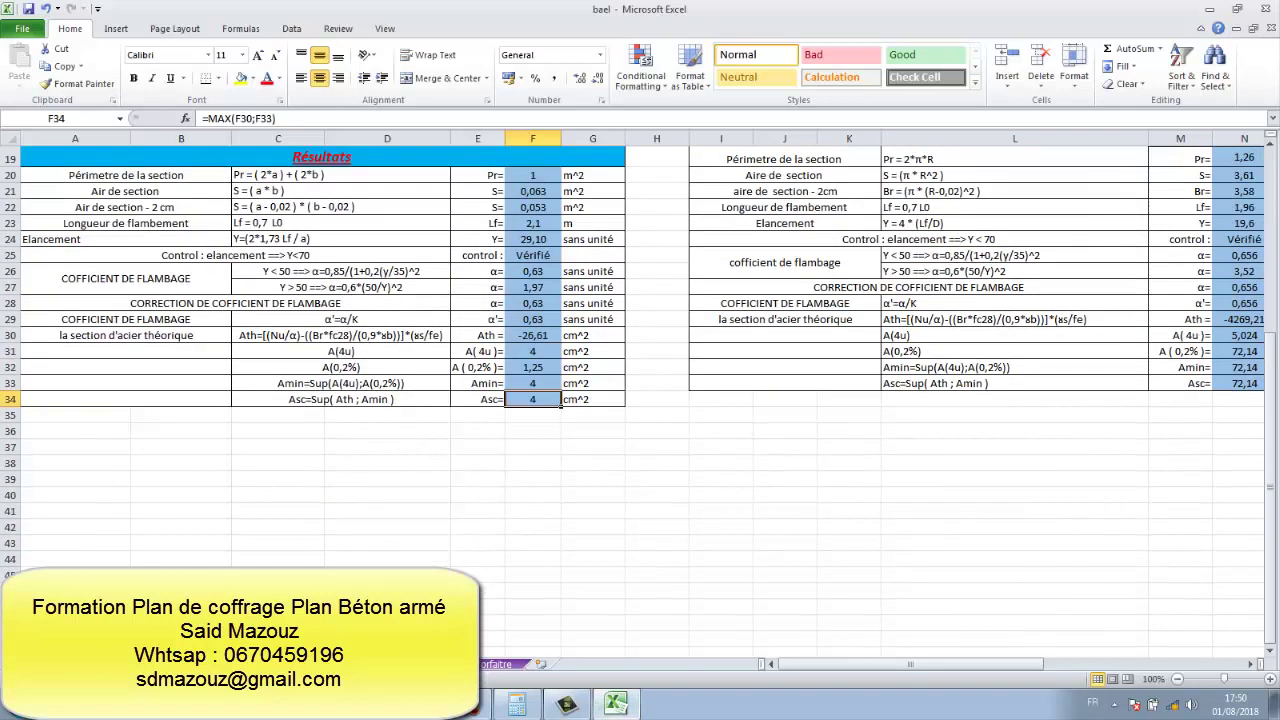
key(ctrl+Page_Up)
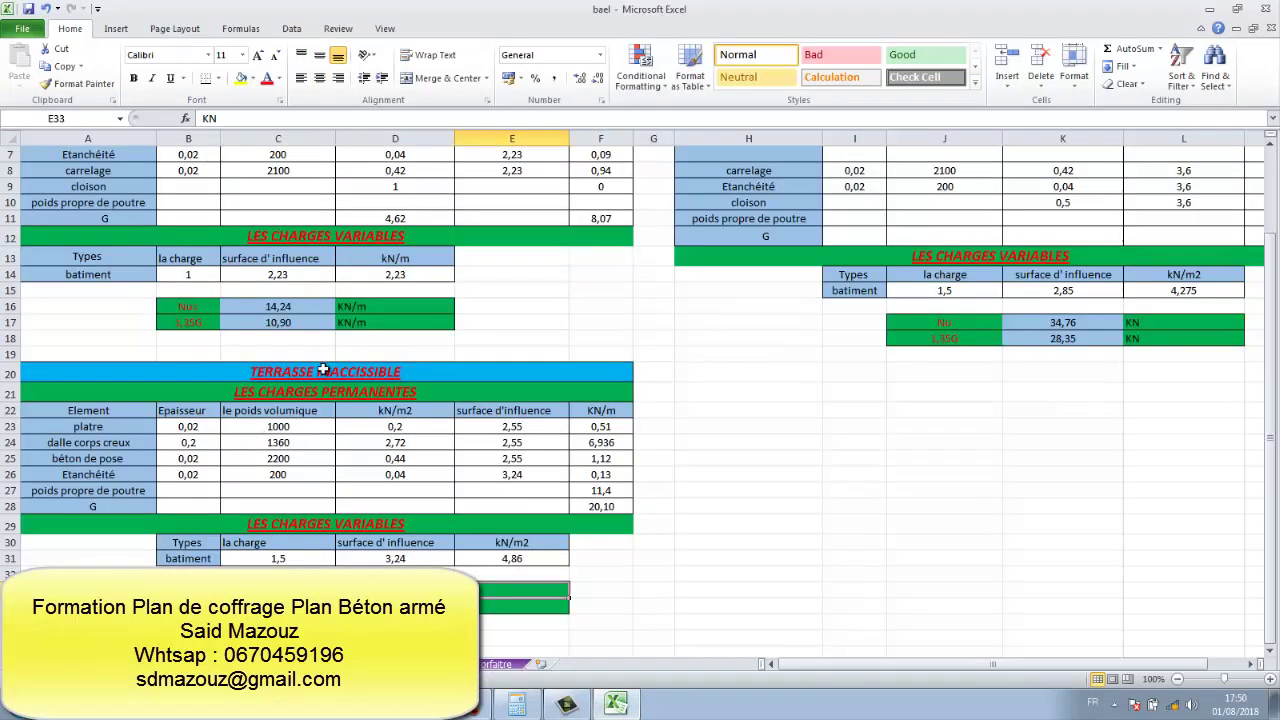
scroll(665, 513, up, 2)
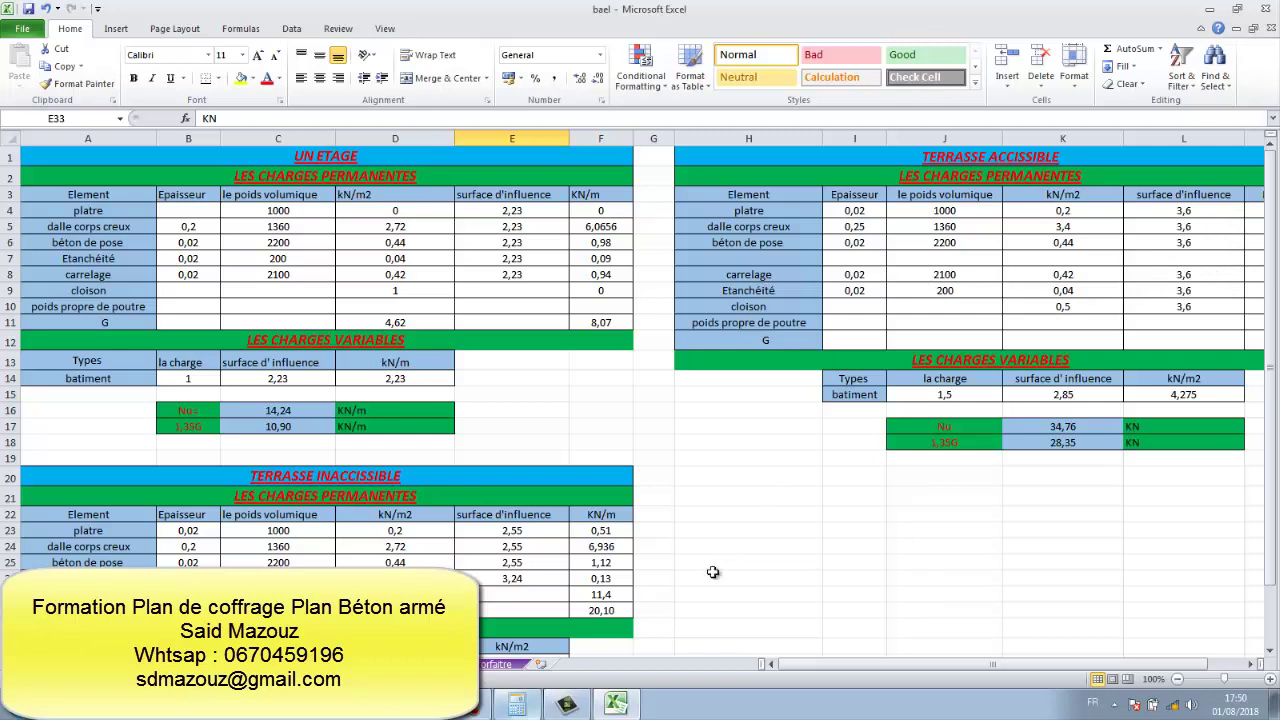
double_click(1207, 276)
text(8,2)
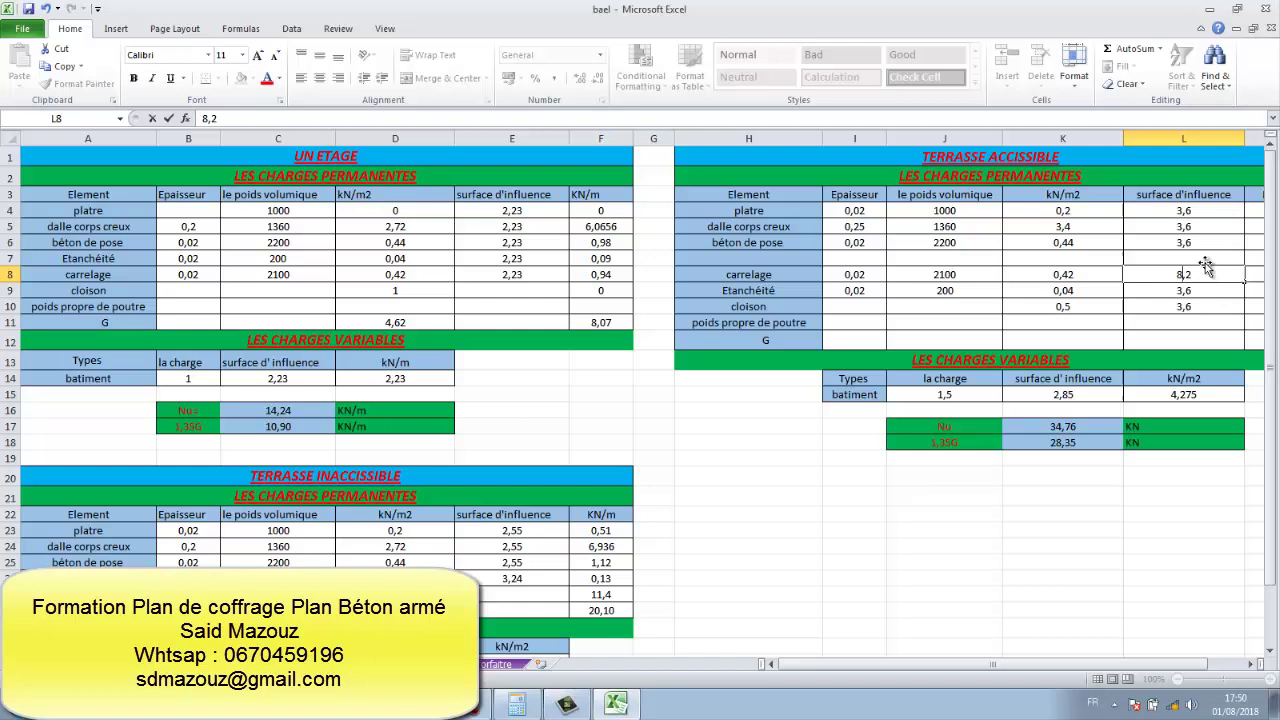
key(ctrl+Return)
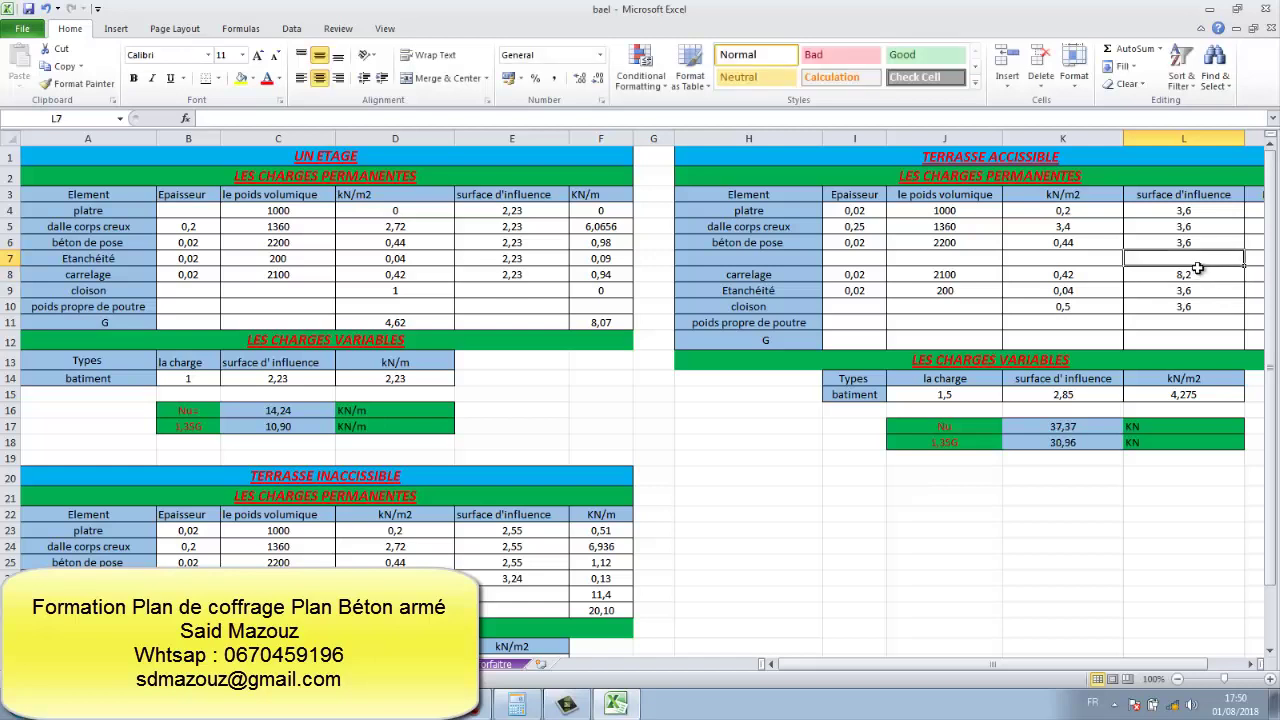
drag(1246, 285, 1246, 298)
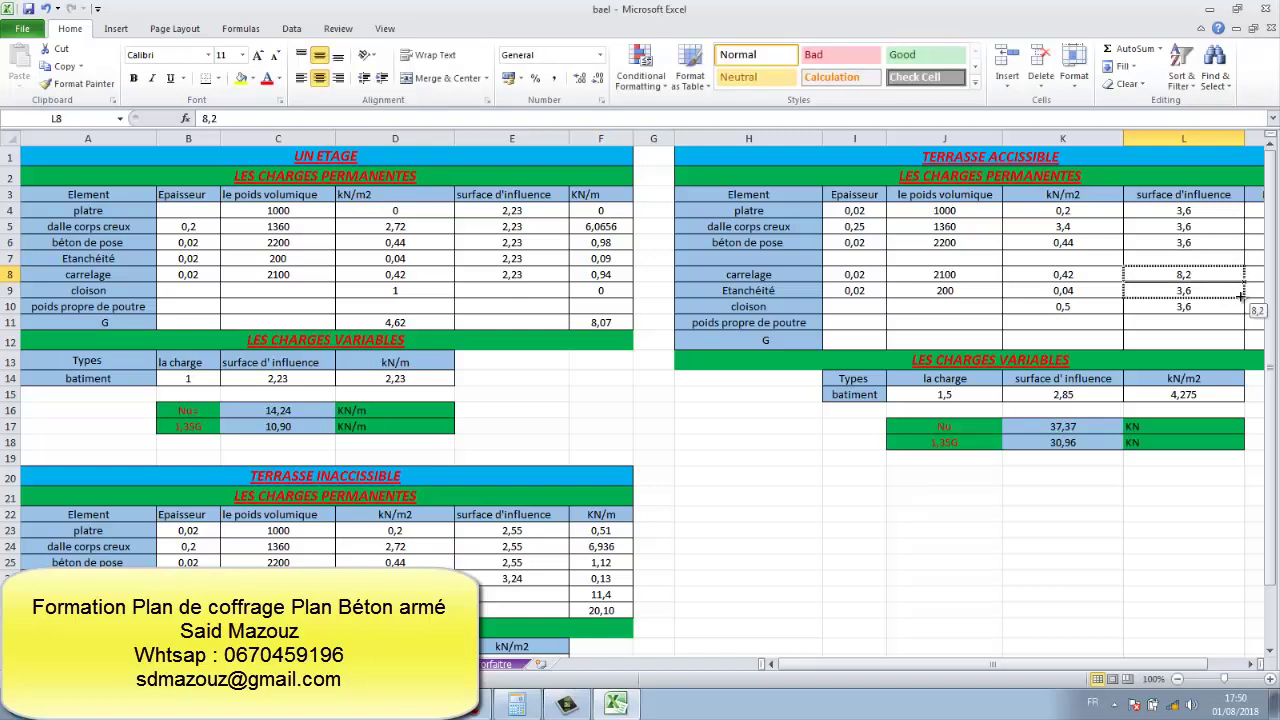
click(1149, 311)
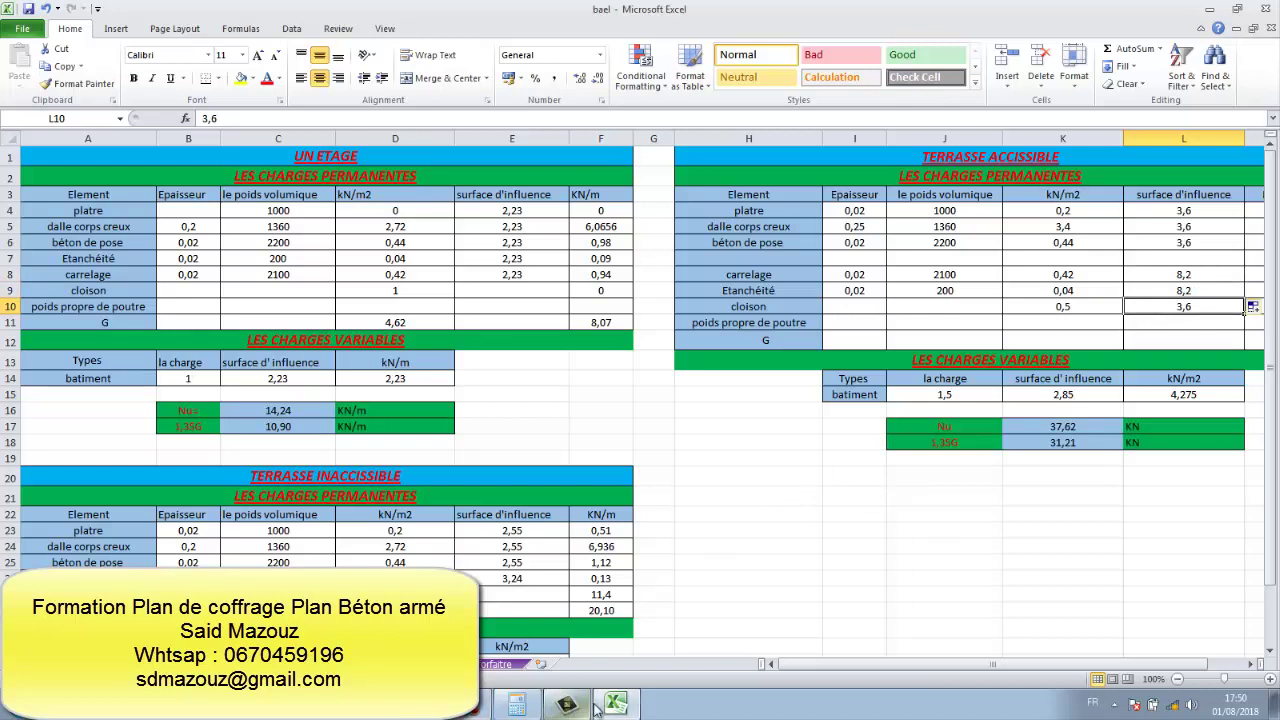
click(476, 704)
mouse_move(567, 705)
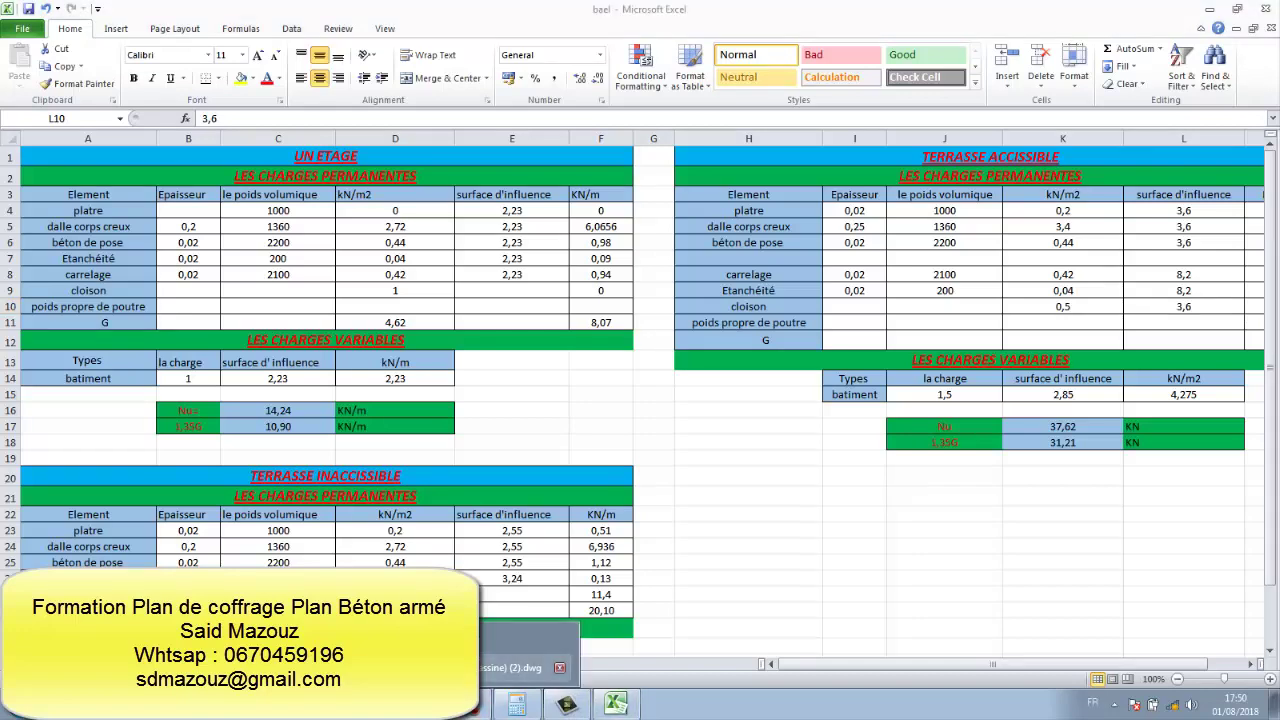
- Back on the AutoCAD plan, start a new rectangle near column P1, then cancel it
click(527, 650)
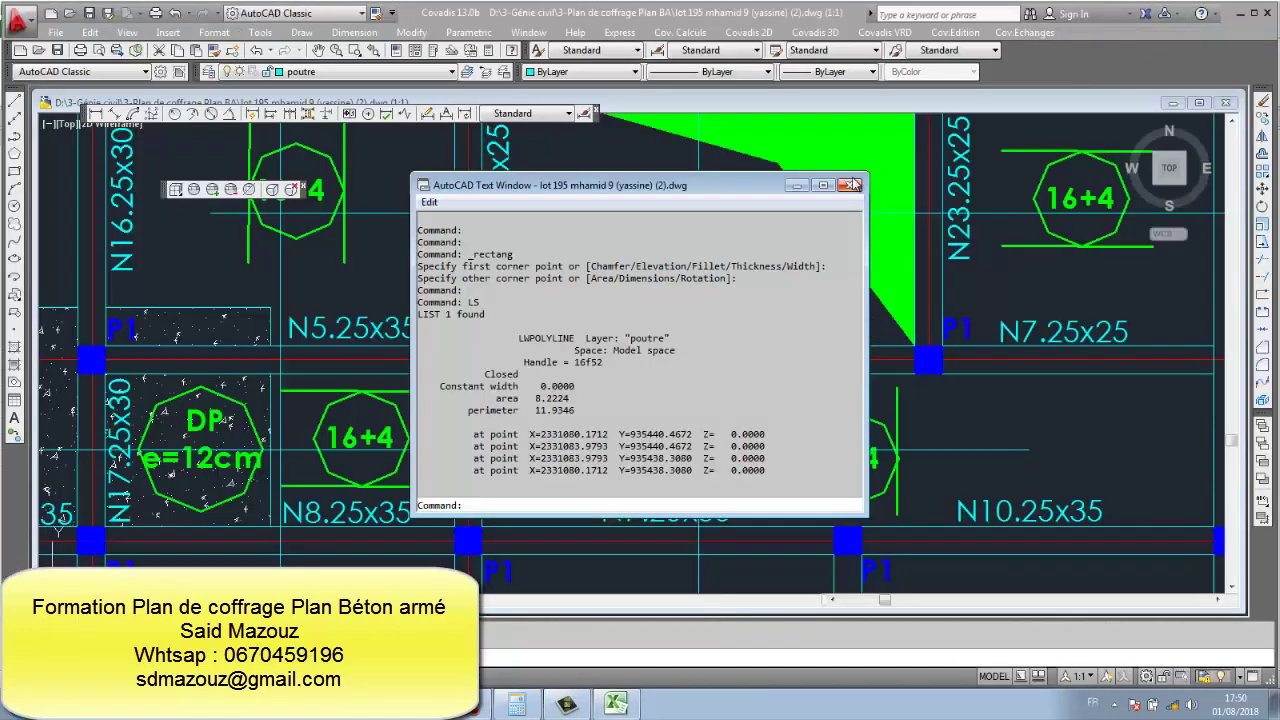
click(851, 185)
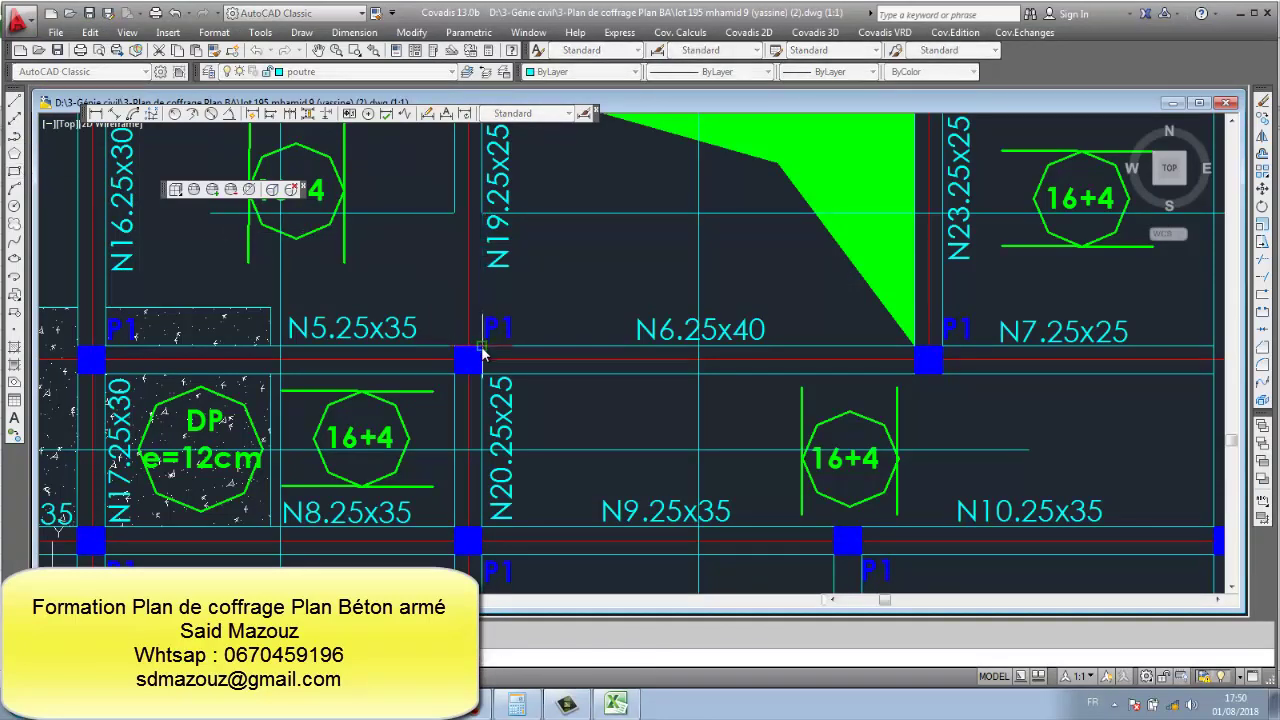
right_click(592, 298)
click(656, 306)
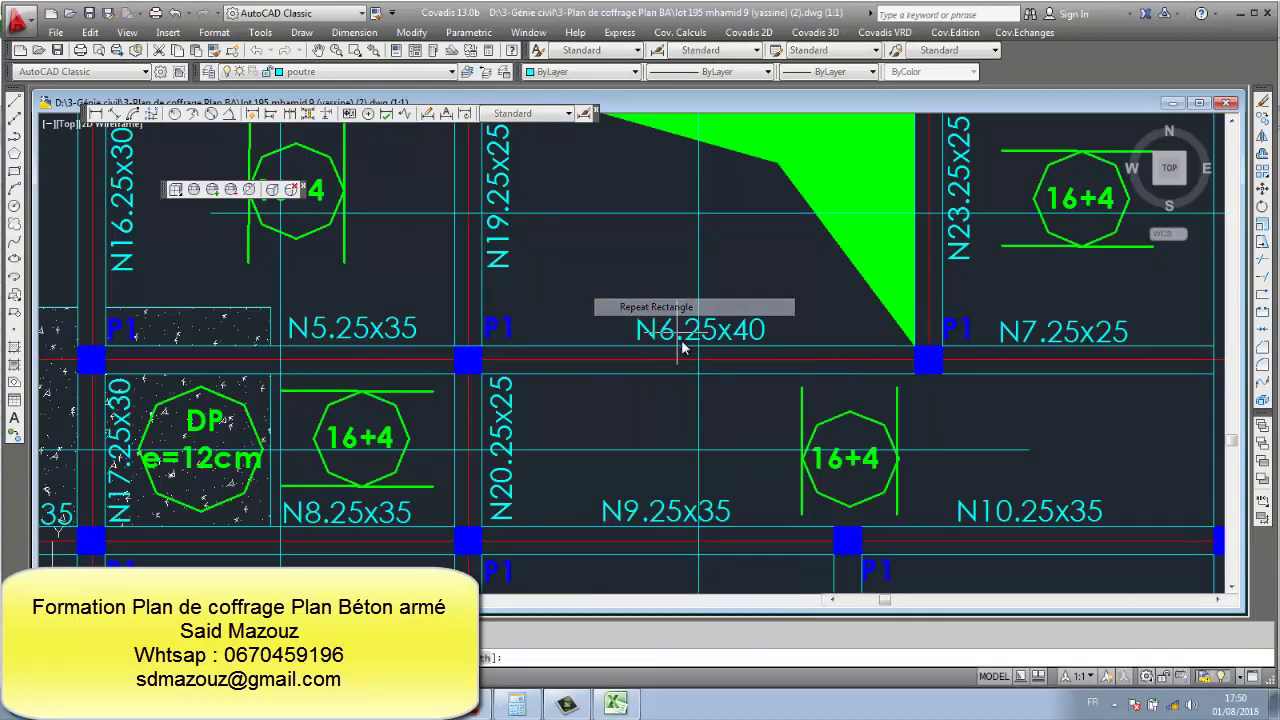
click(697, 347)
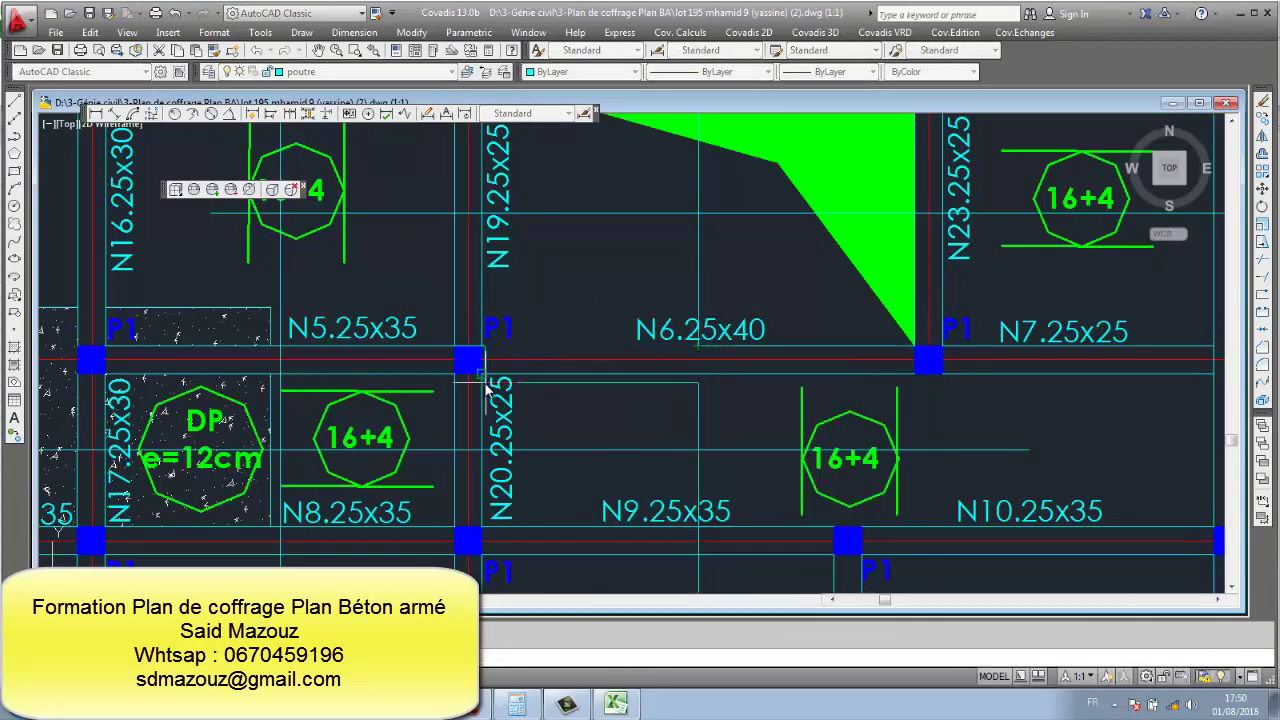
key(Escape)
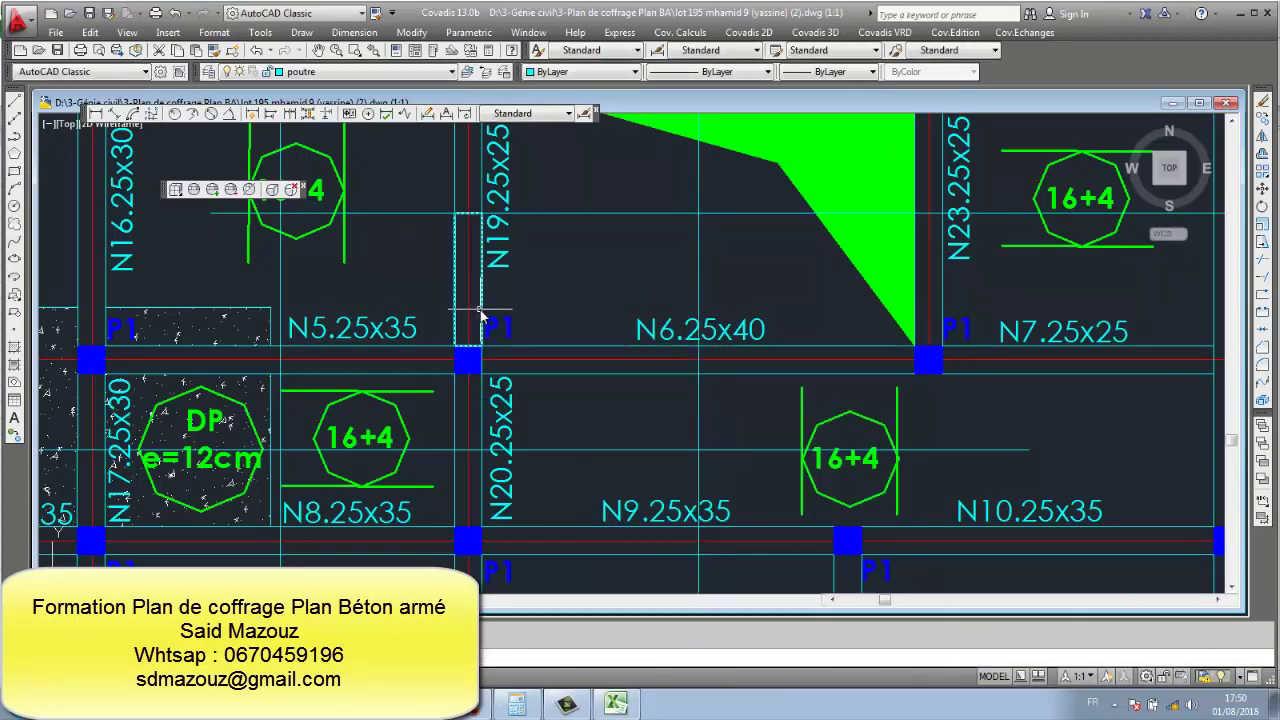
- List the two thin rectangles beside P1, reading areas 0.3027 and 0.4925, then return to Excel
click(481, 315)
text(ls)
key(Return)
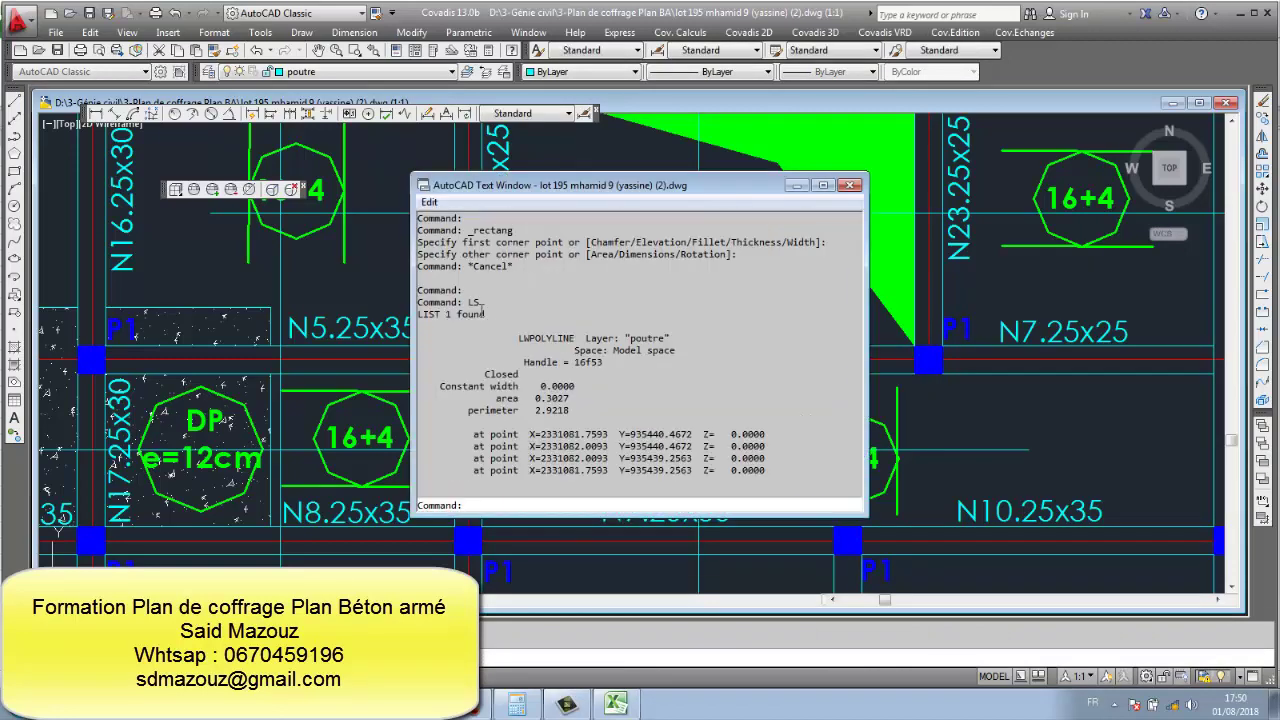
click(860, 188)
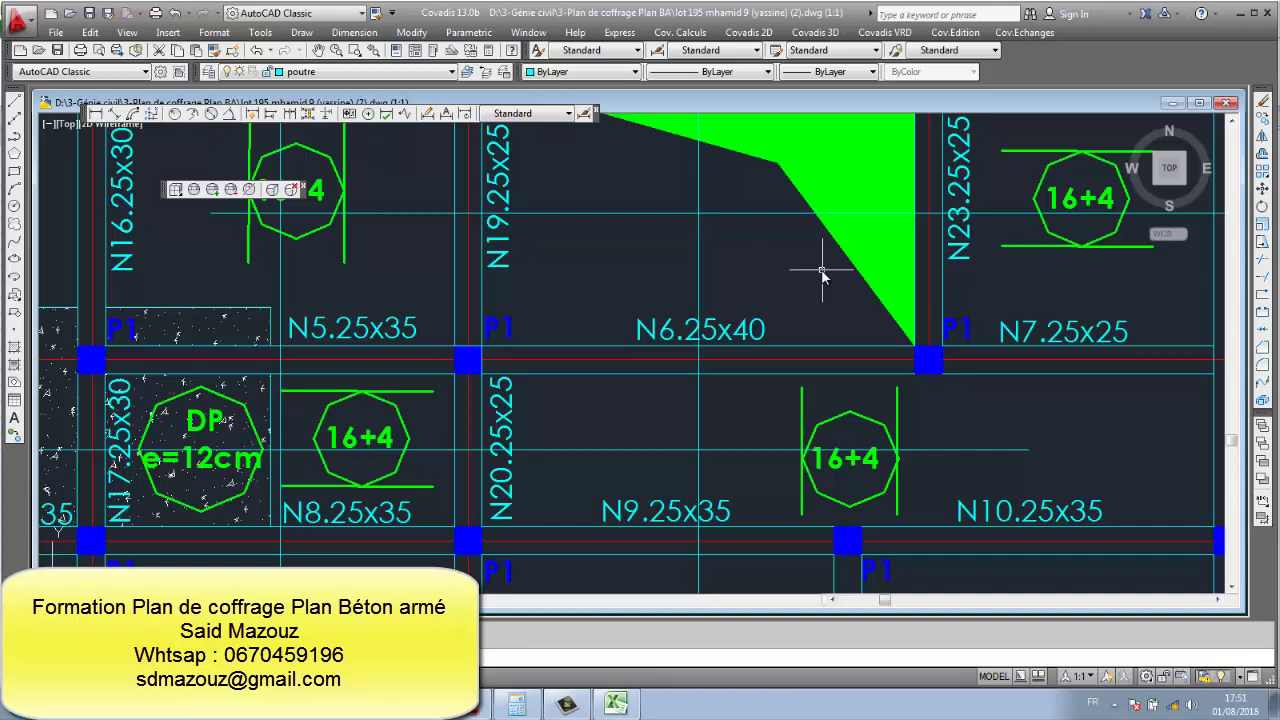
click(697, 370)
key(Return)
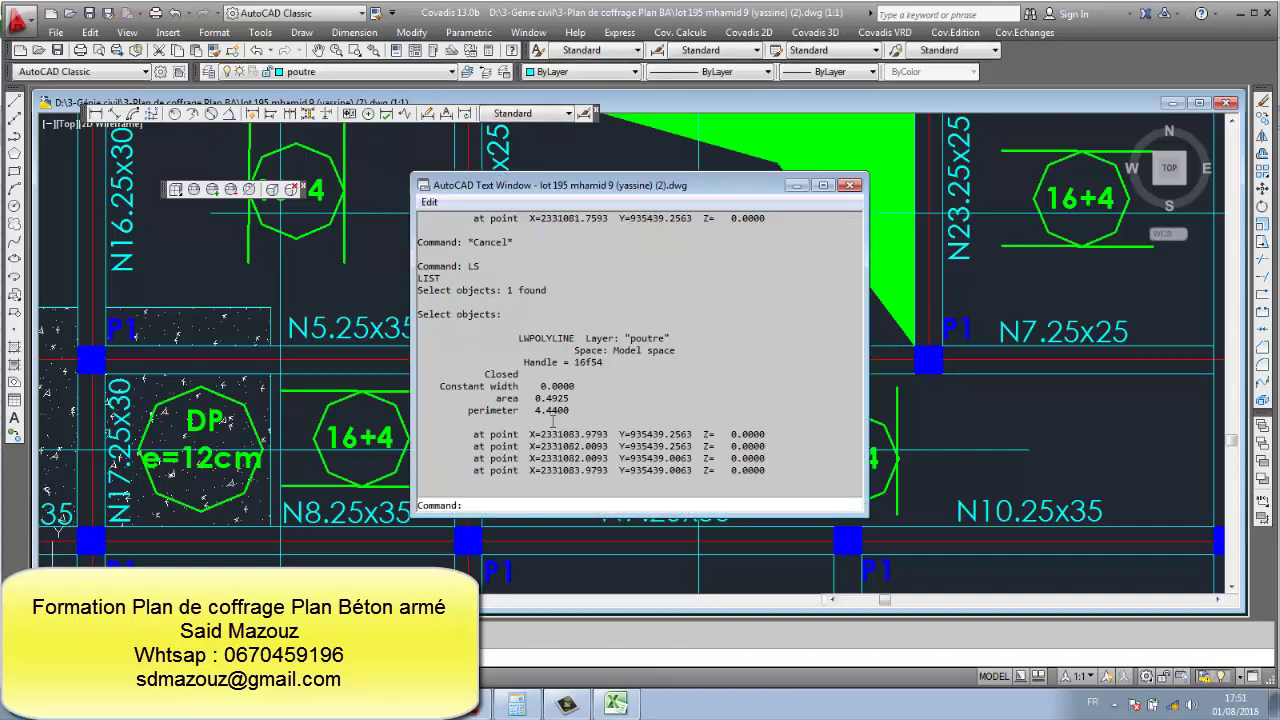
click(849, 185)
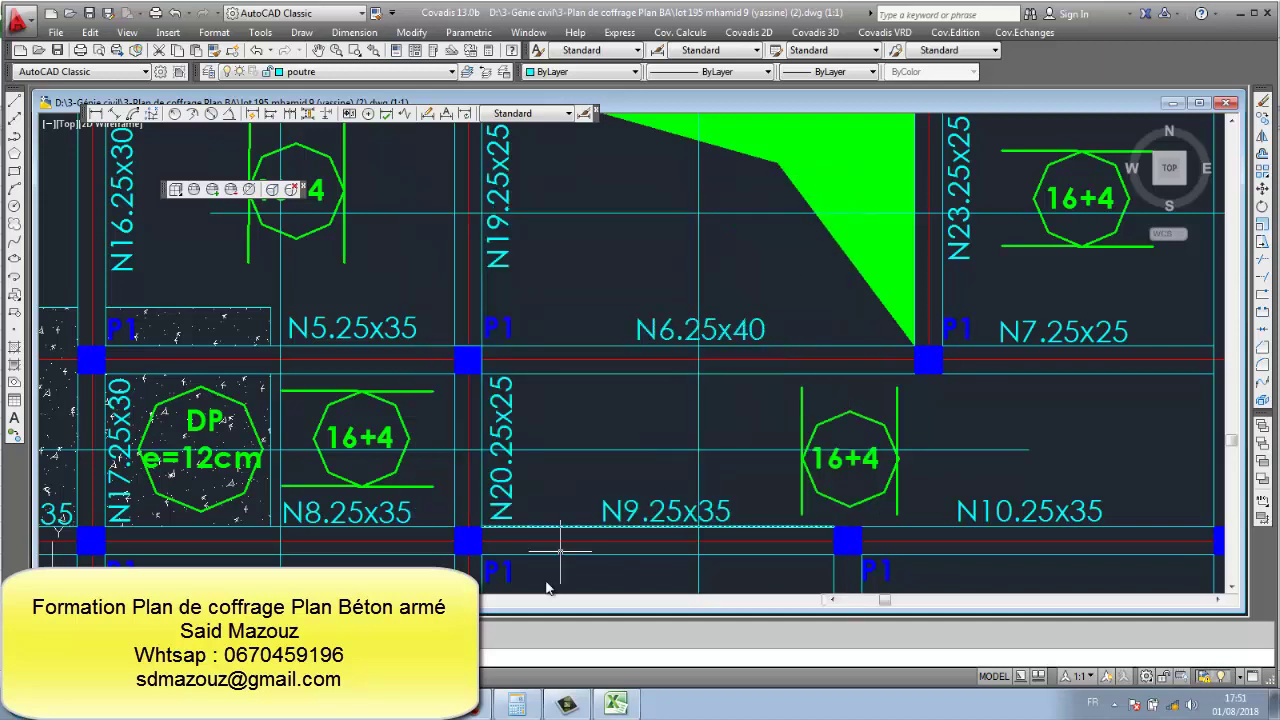
click(617, 703)
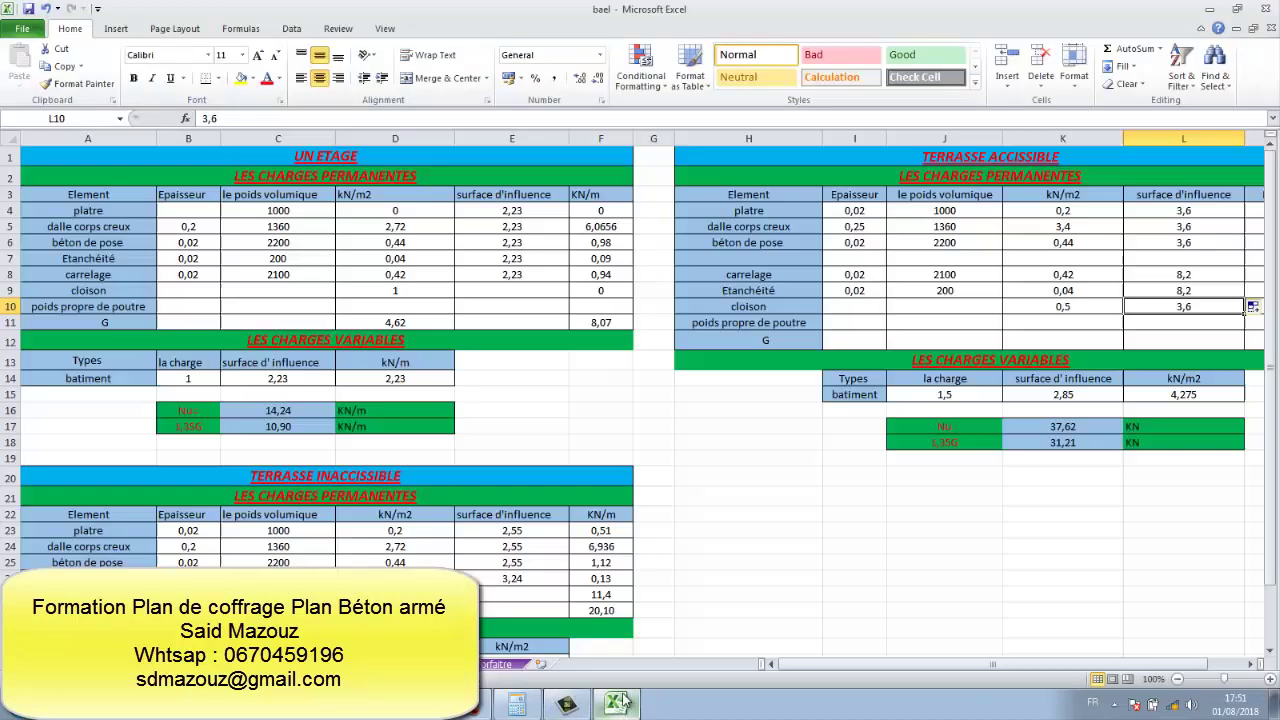
- Change the accessible-terrace cloison influence surface in L10 to 0,7
double_click(1212, 305)
text(0,7)
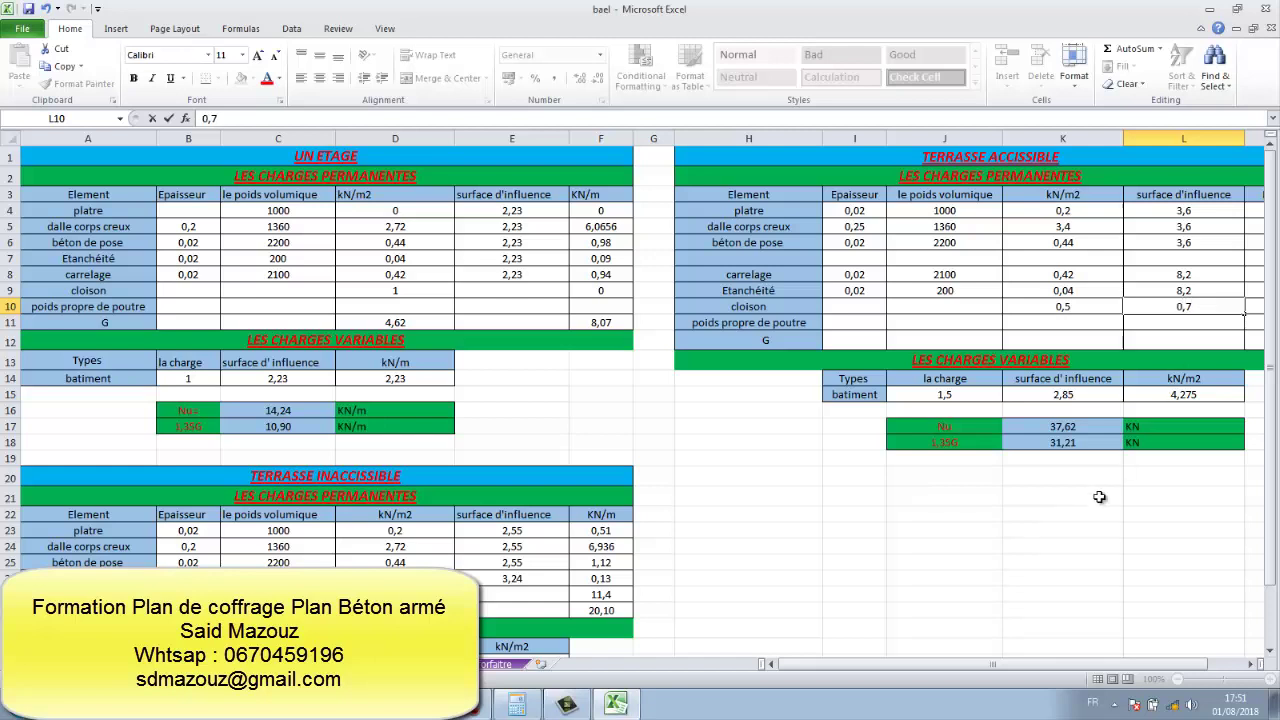
click(1100, 498)
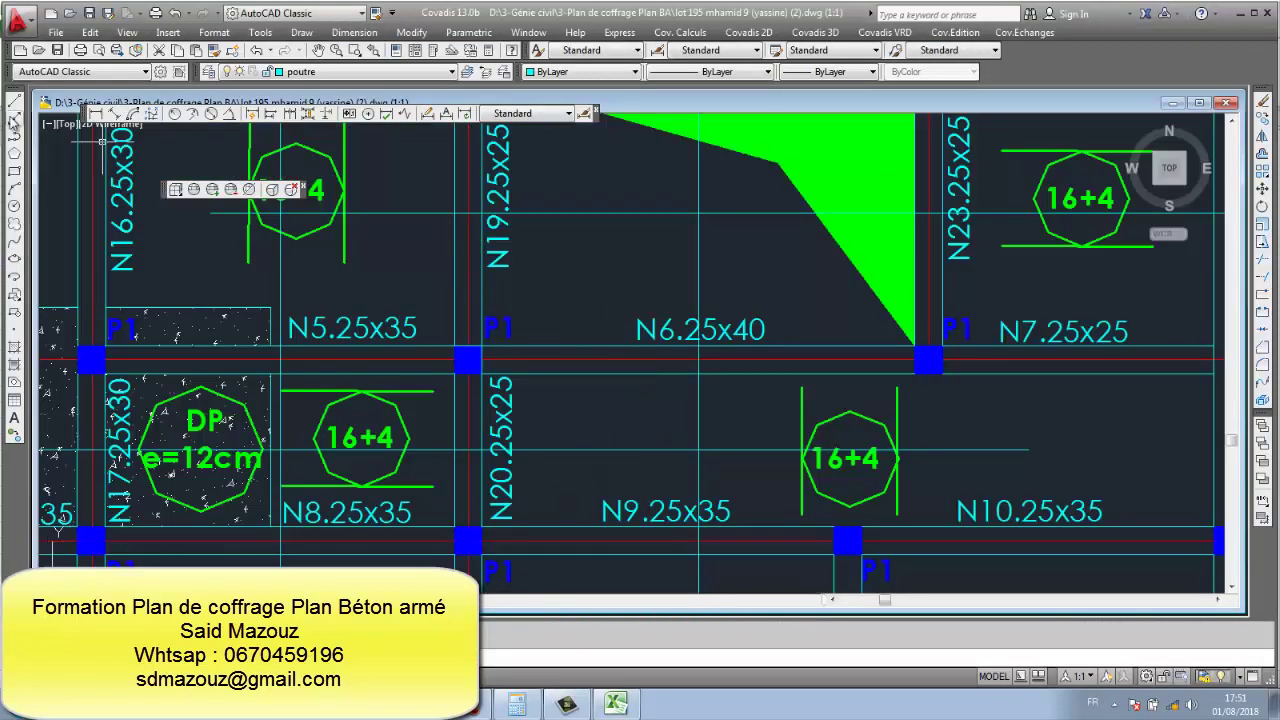
- Start the rectangle command on the plan a few times, then cancel it
click(15, 173)
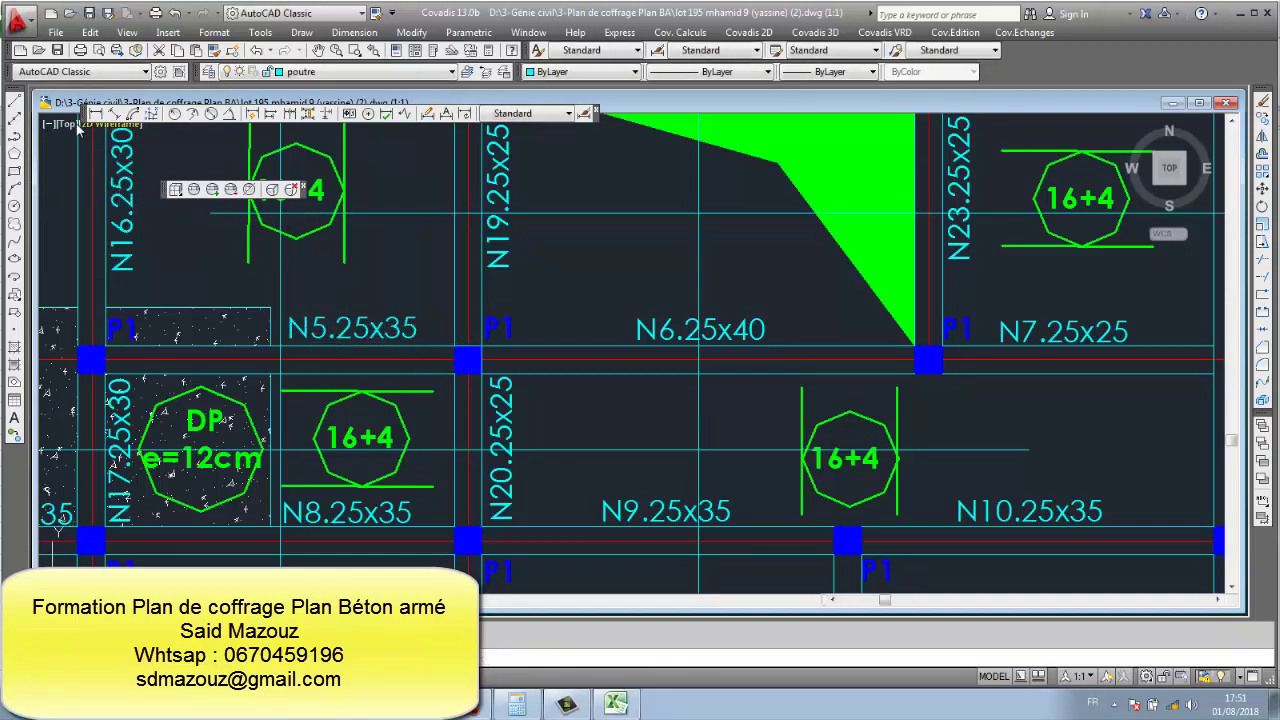
right_click(148, 250)
click(200, 258)
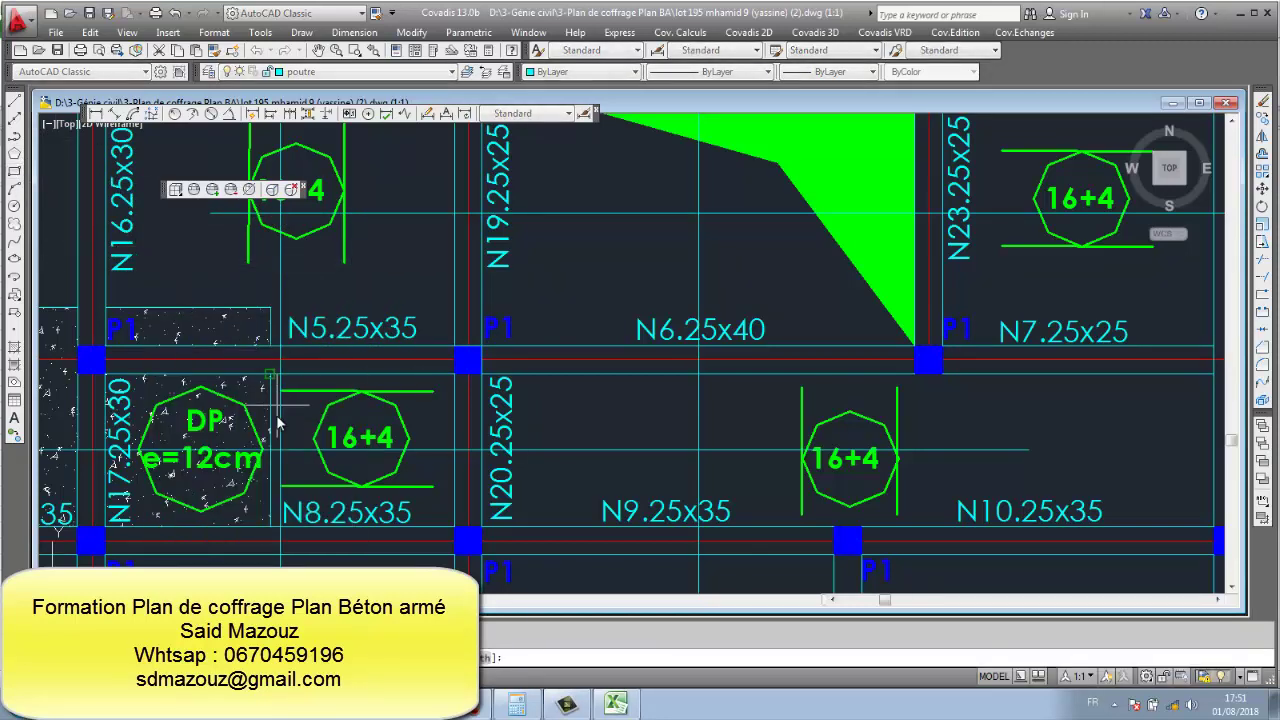
click(280, 450)
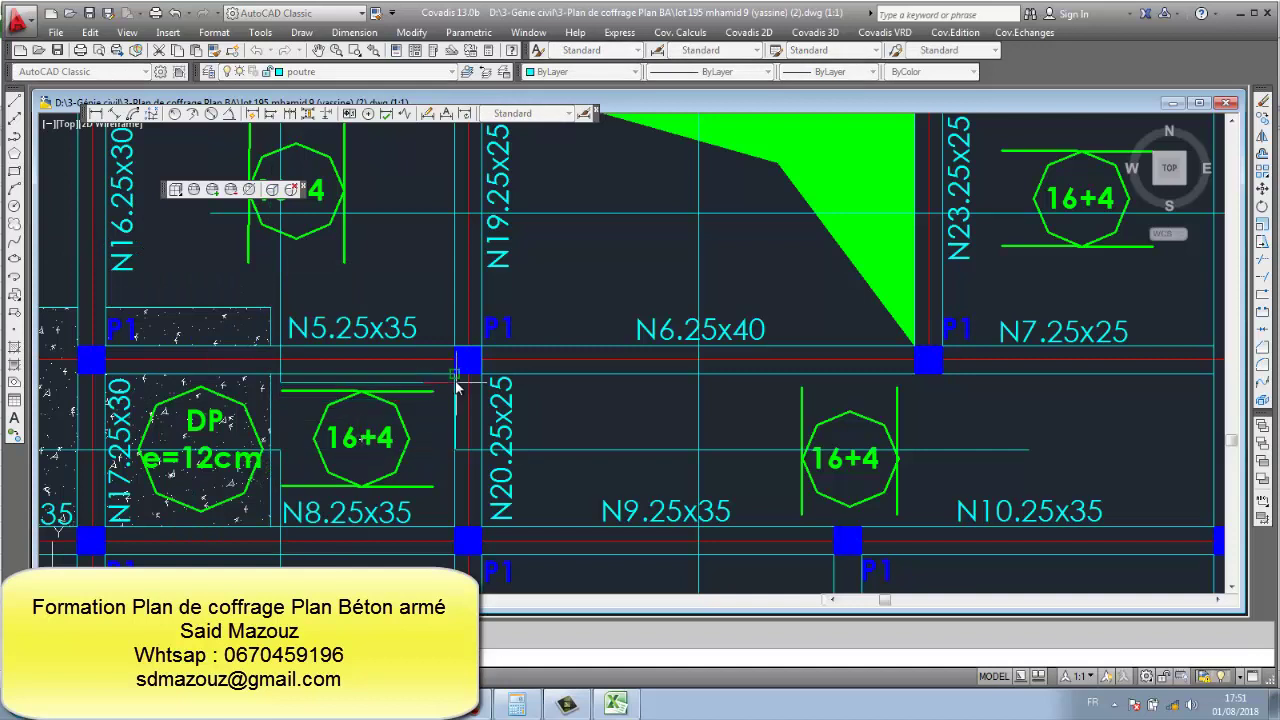
key(Escape)
right_click(575, 405)
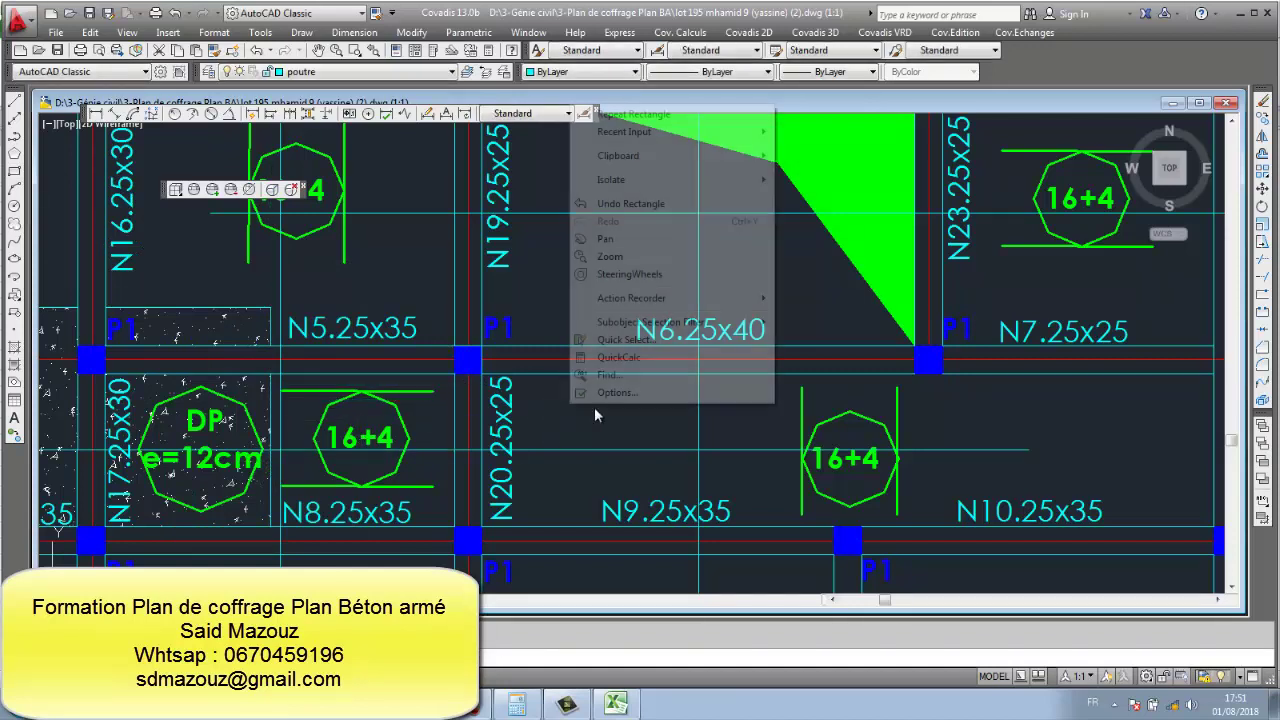
click(628, 116)
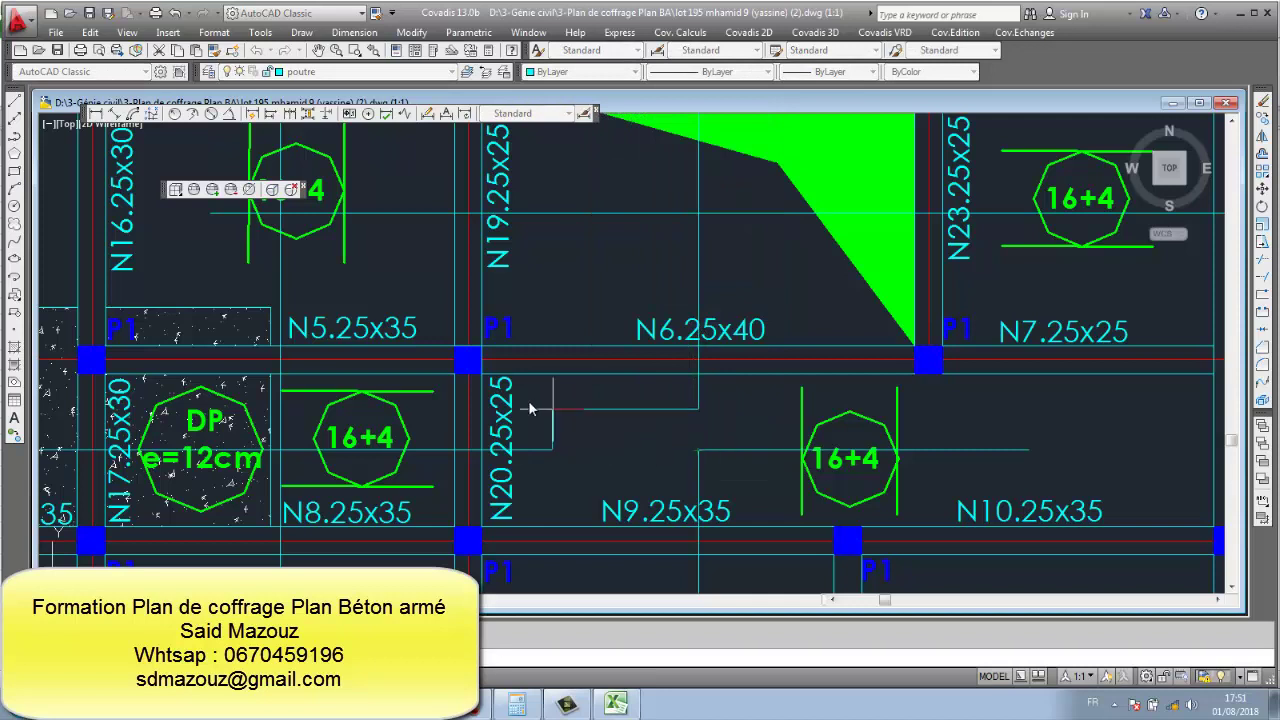
key(Escape)
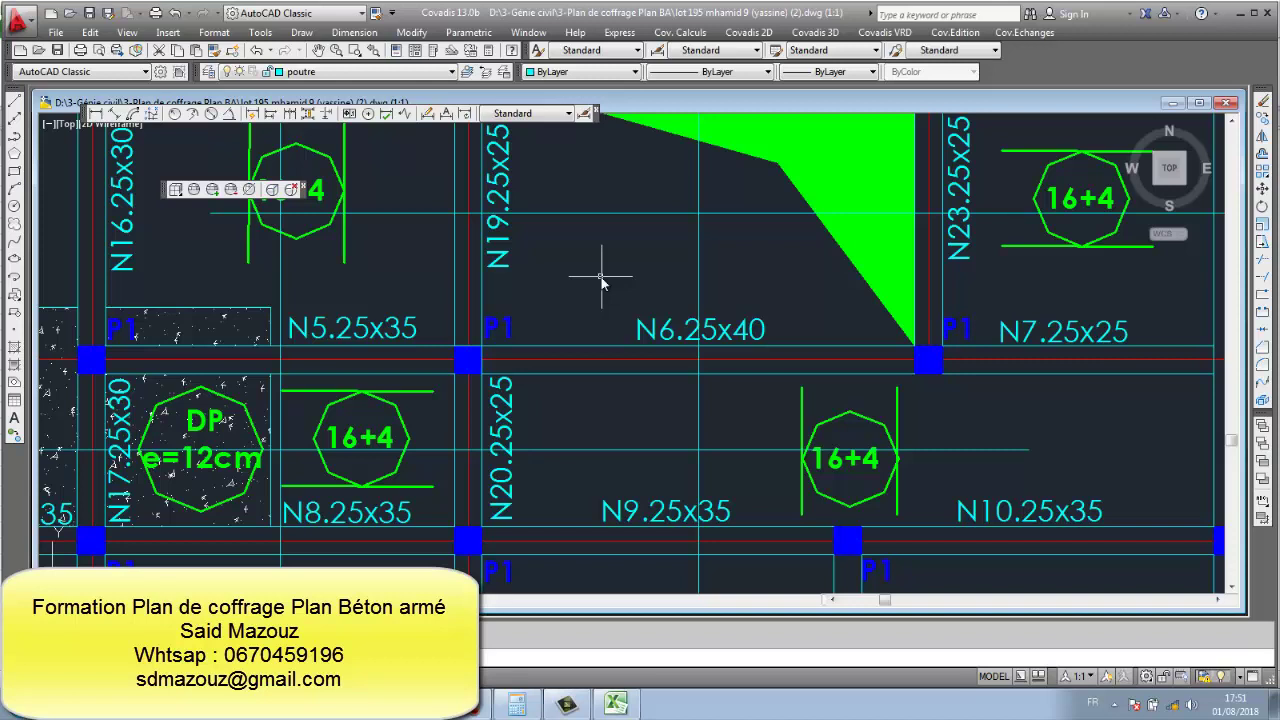
- List the area and perimeter of the rectangles at beams N5.25x35 and N6.25x40
click(393, 213)
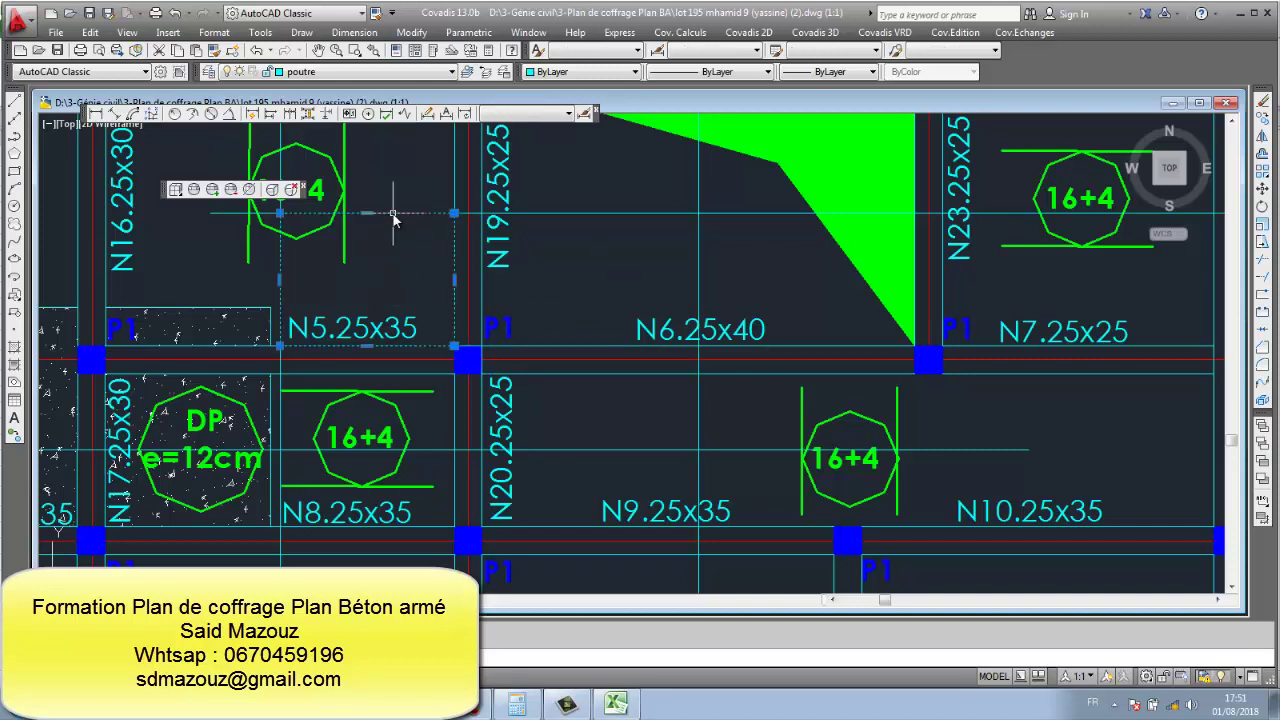
text(ls)
key(Return)
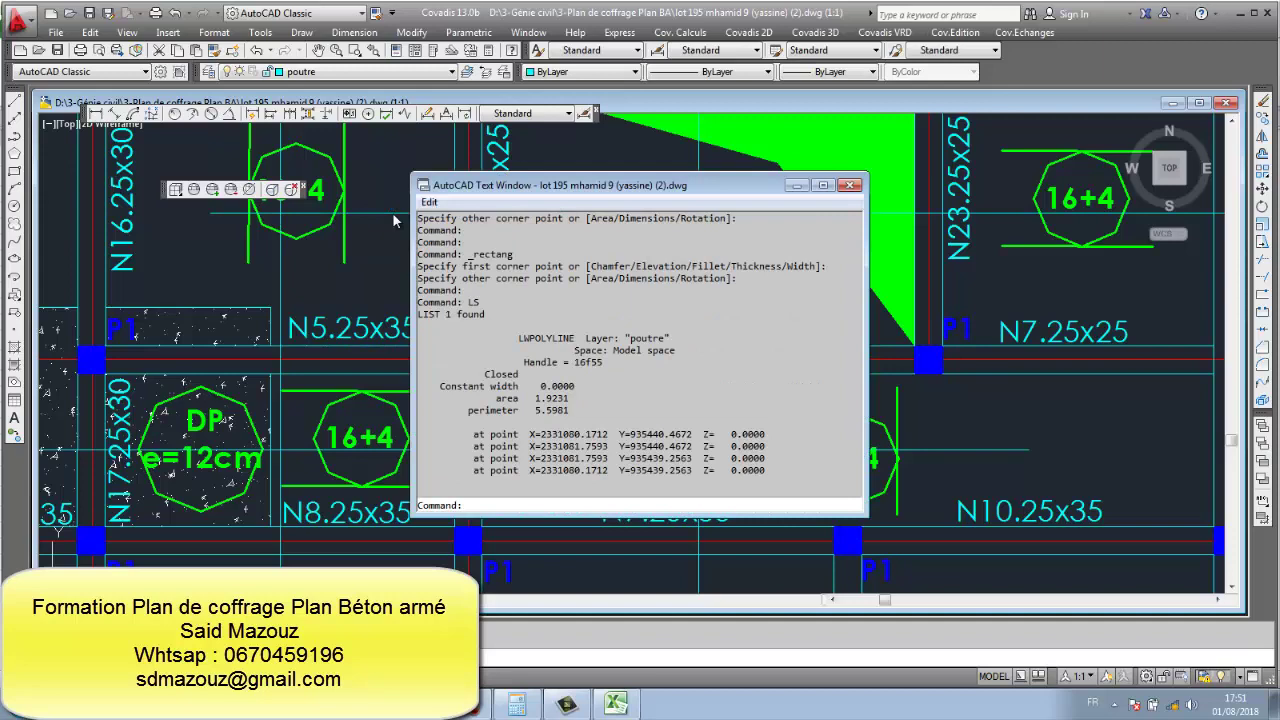
key(Escape)
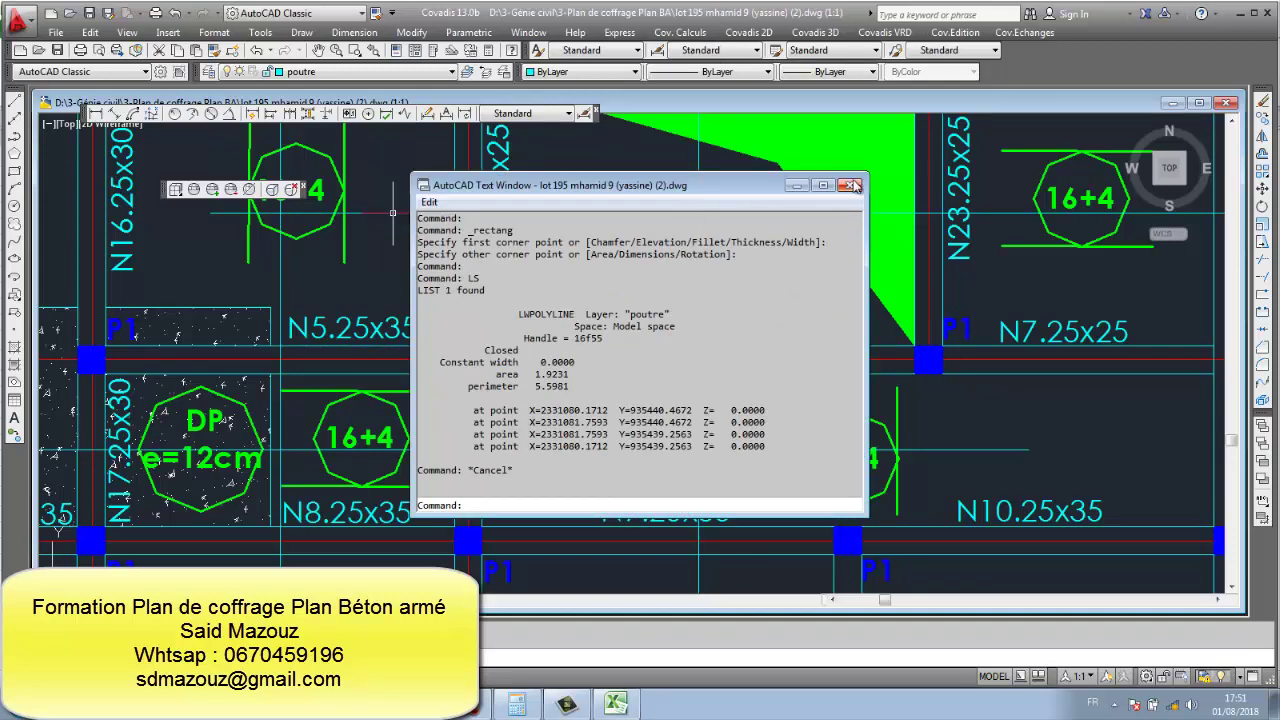
click(853, 185)
right_click(642, 400)
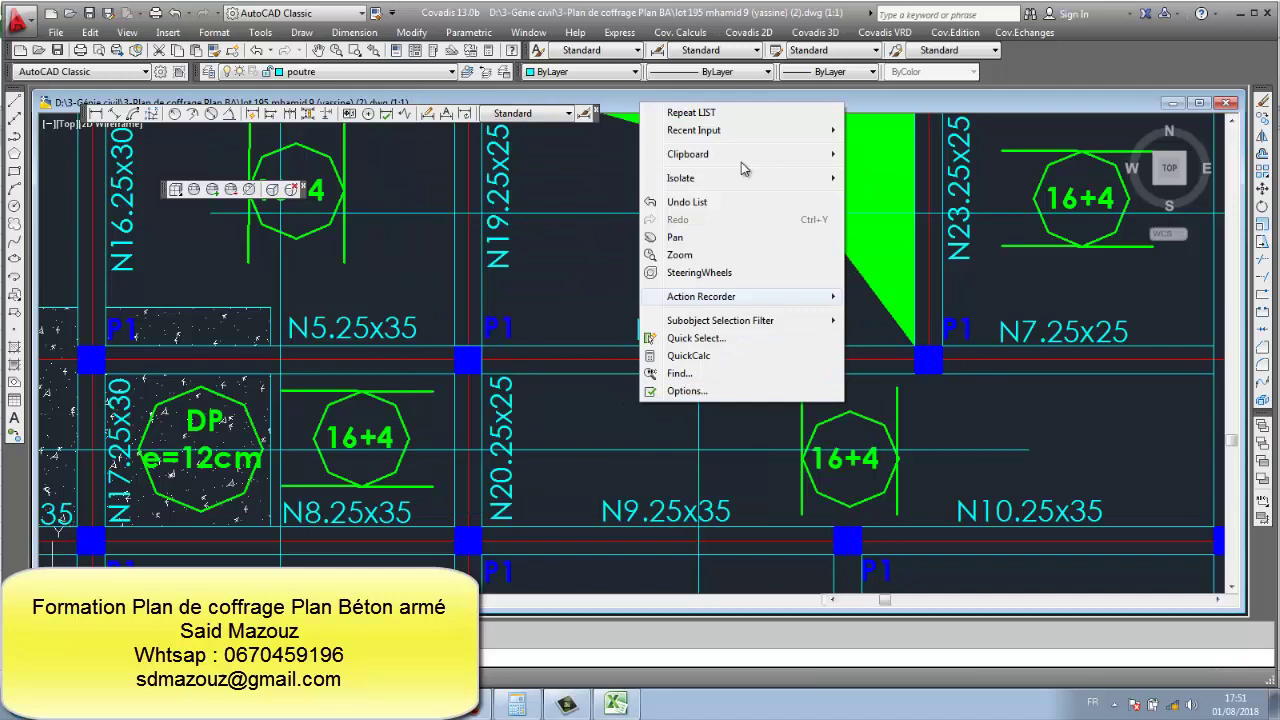
click(737, 111)
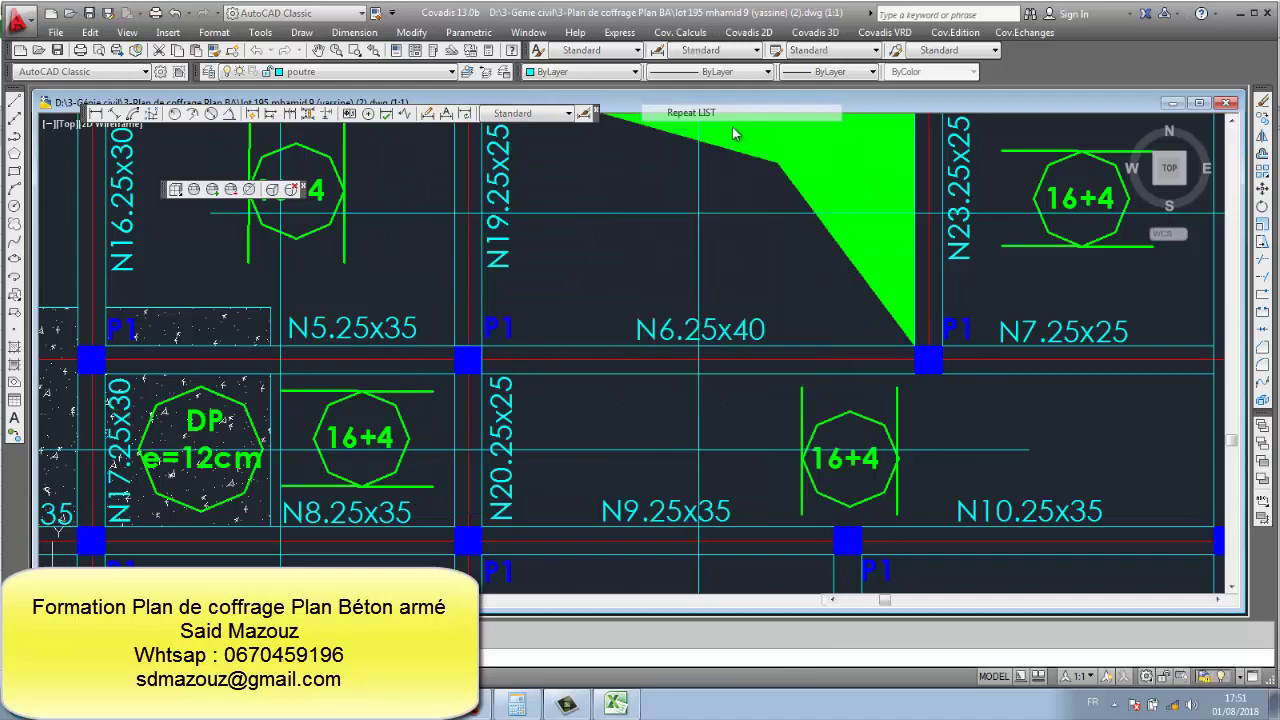
click(692, 399)
key(Return)
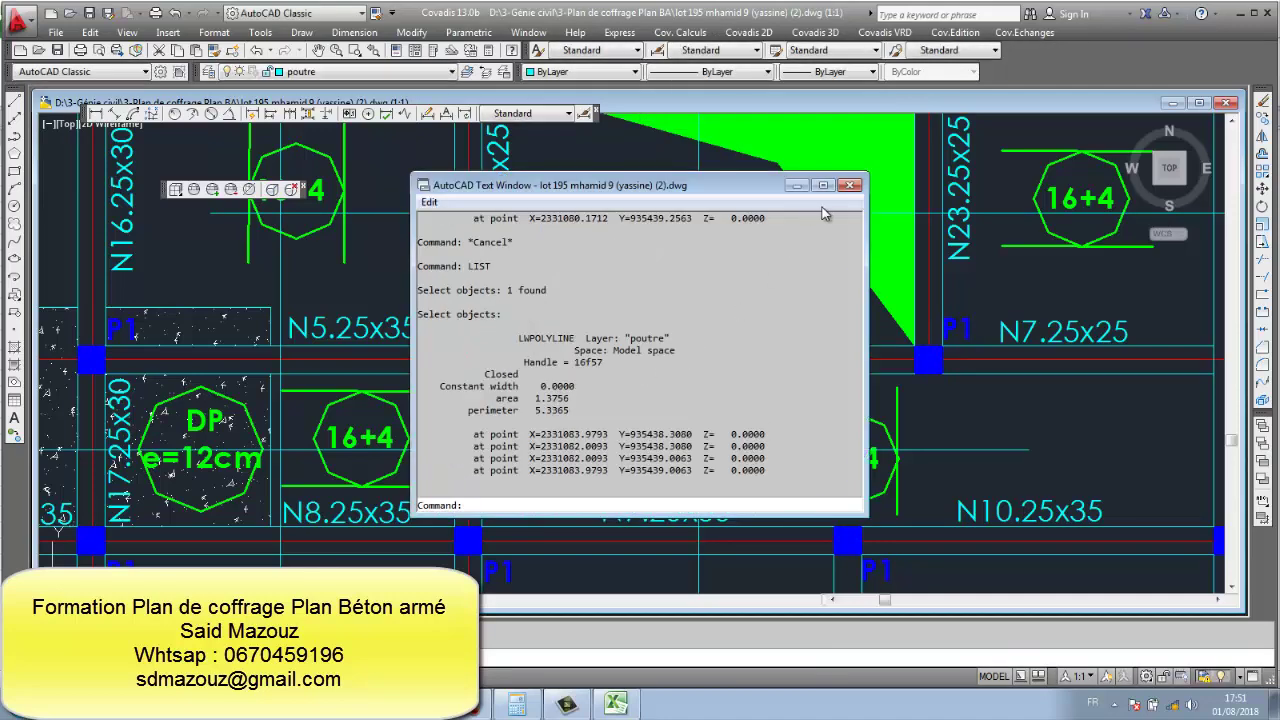
click(849, 185)
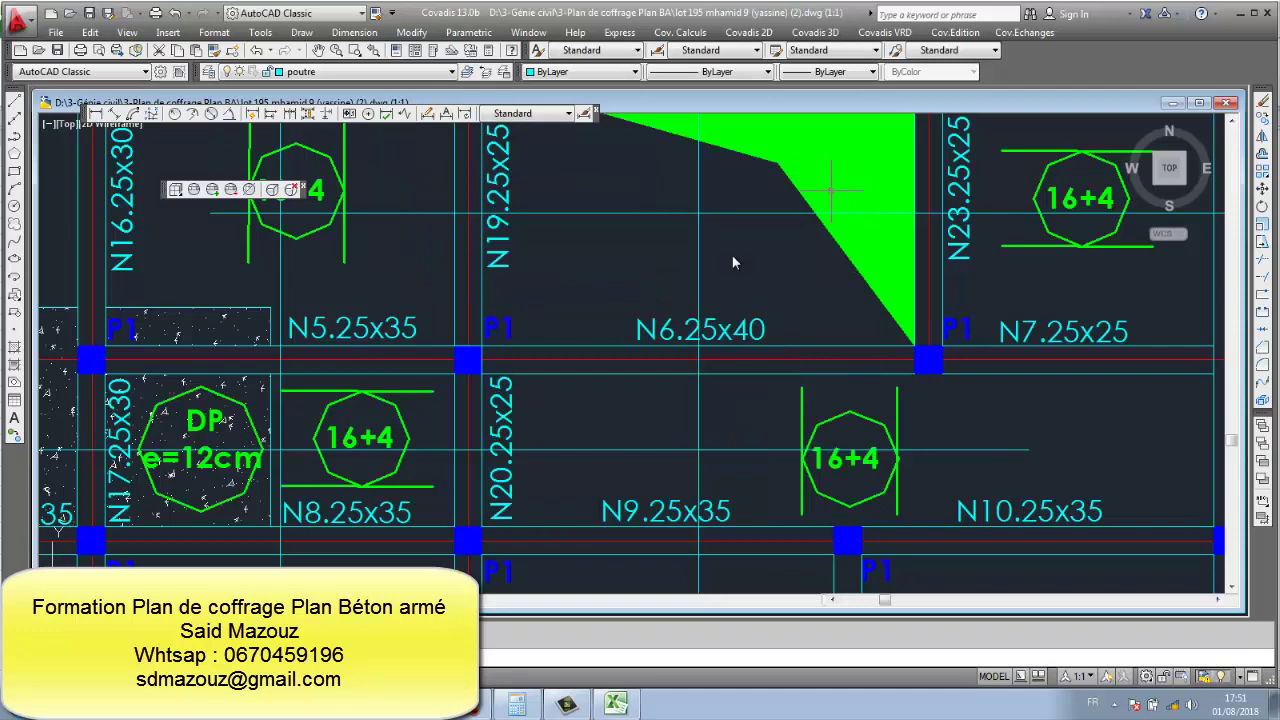
- List the influence-zone outline: area 1.1089, perimeter 4.5728
click(432, 459)
right_click(432, 459)
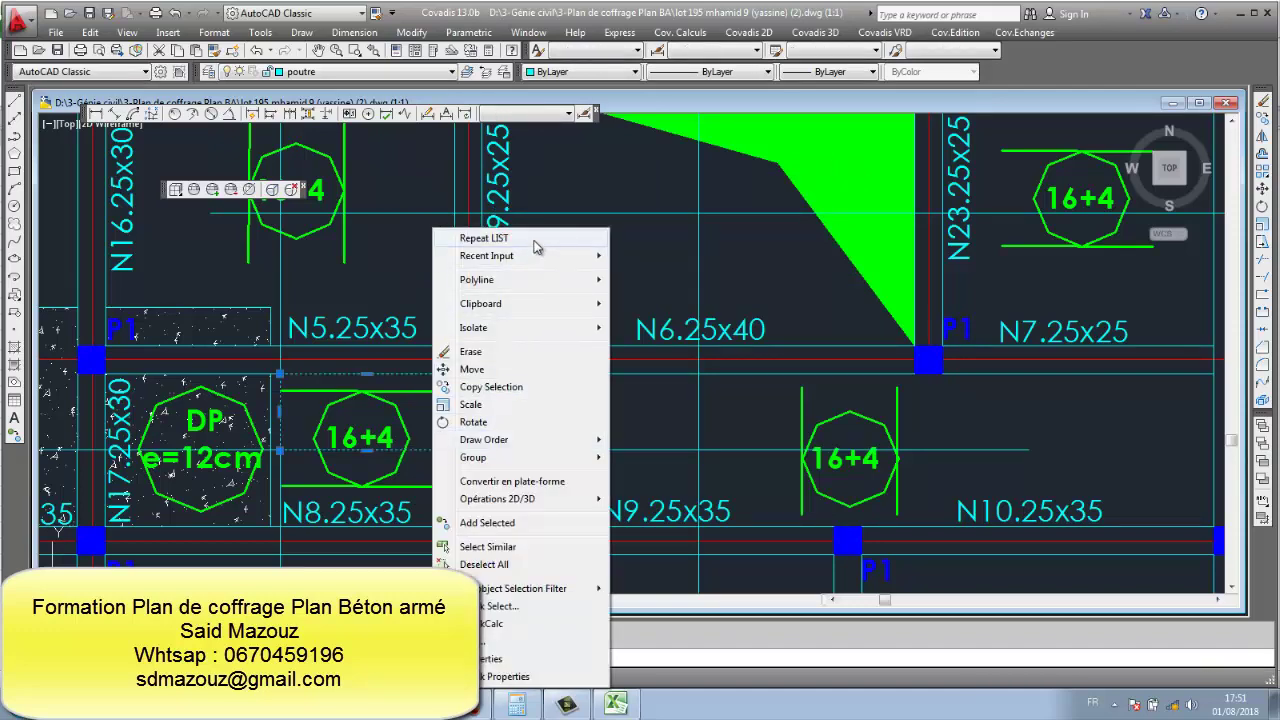
click(484, 238)
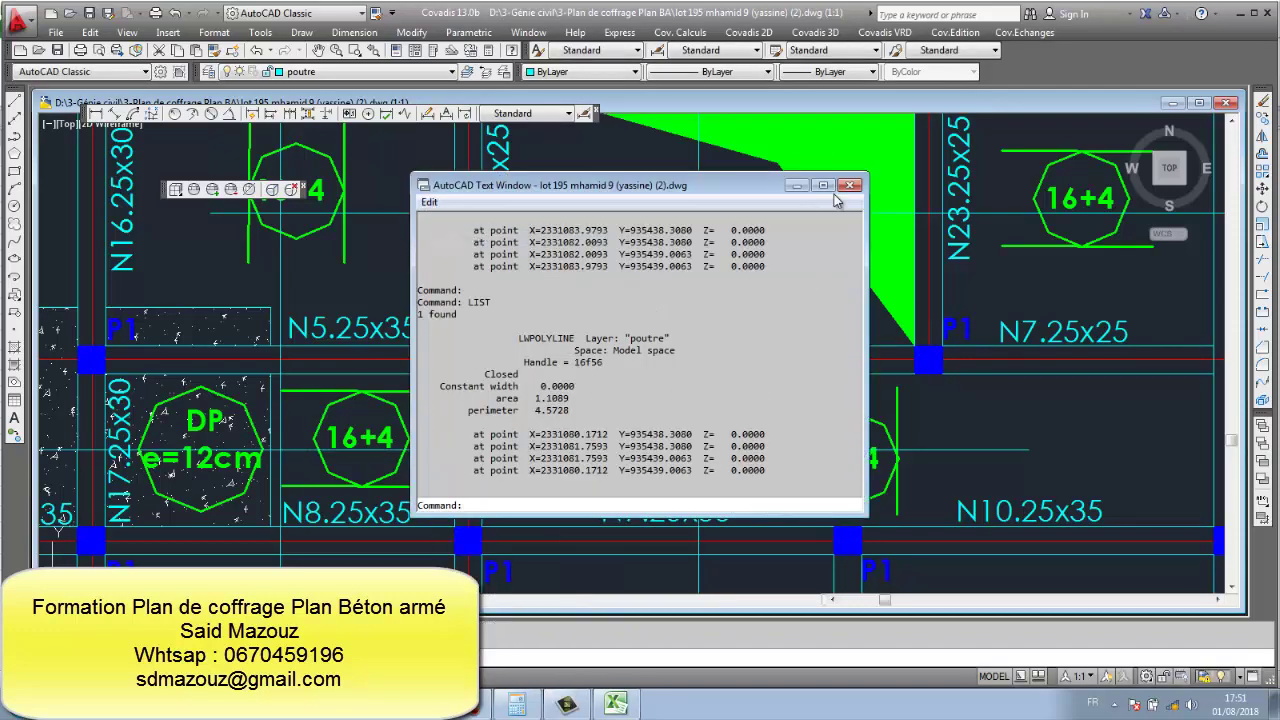
click(849, 185)
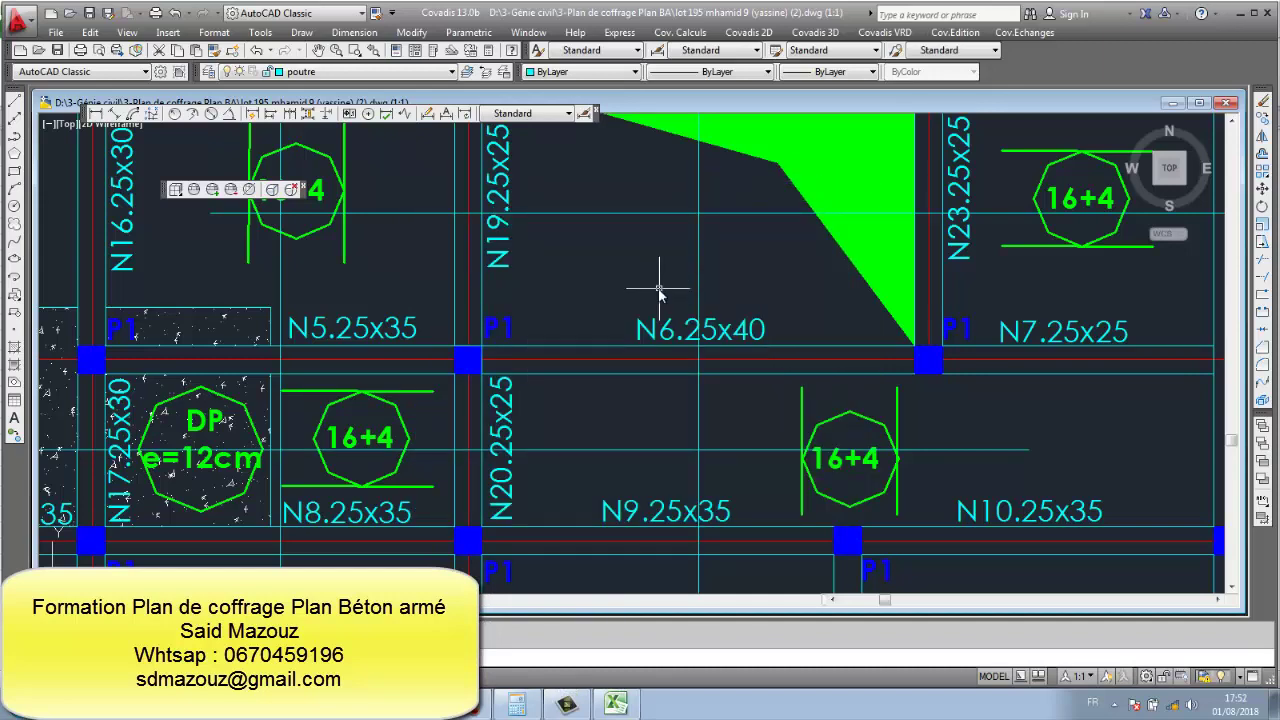
click(616, 704)
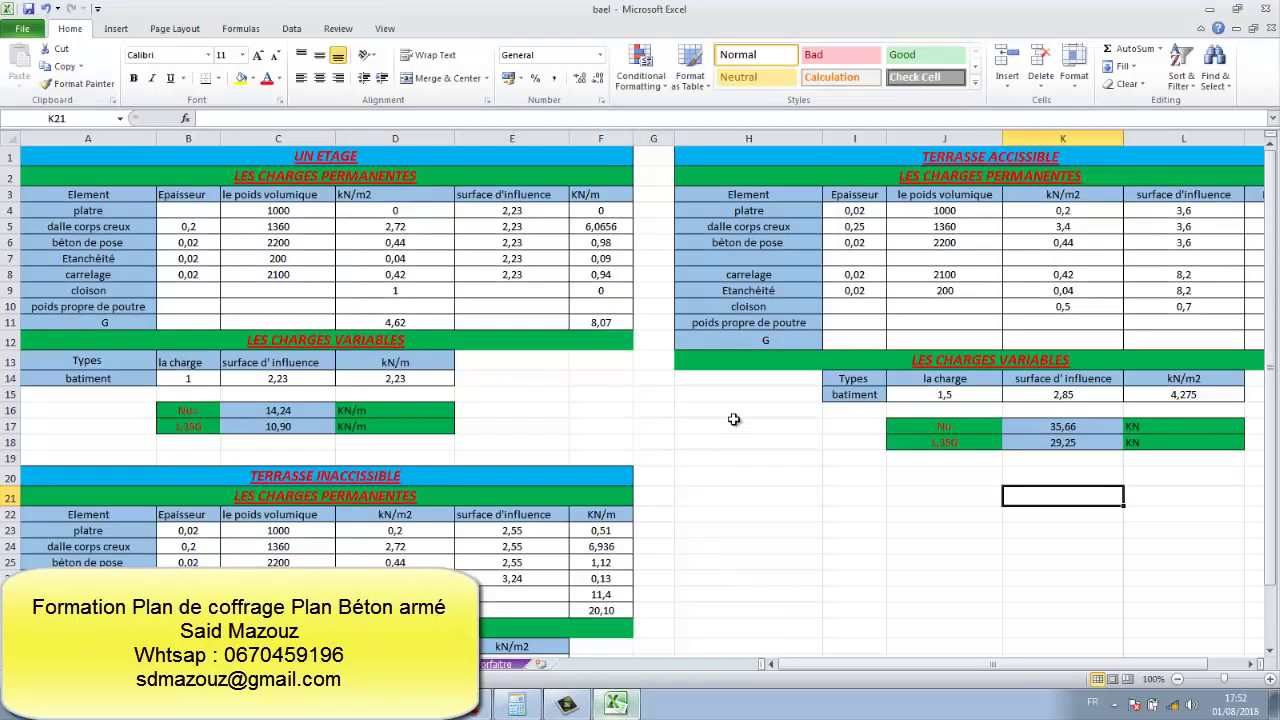
- Enter 4,4 in L4 and fill it down to L6 for plâtre, dalle corps creux and béton de pose
double_click(1215, 210)
text(4,4)
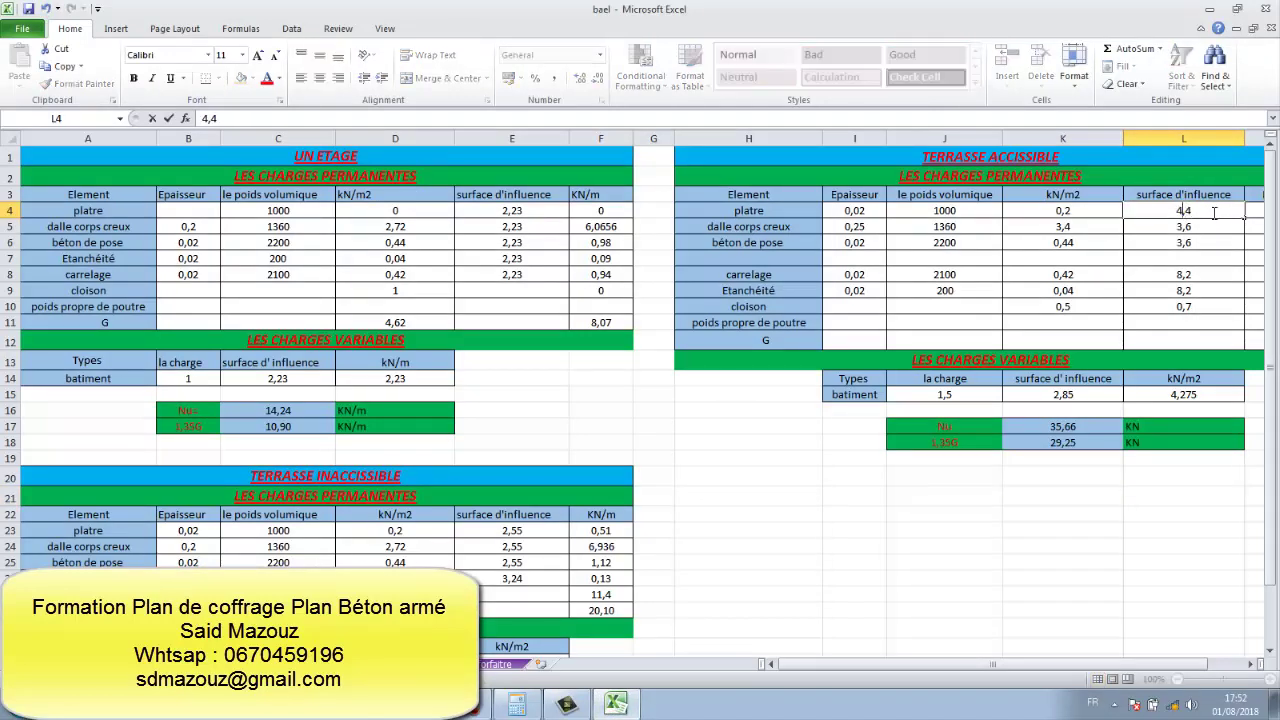
click(1110, 275)
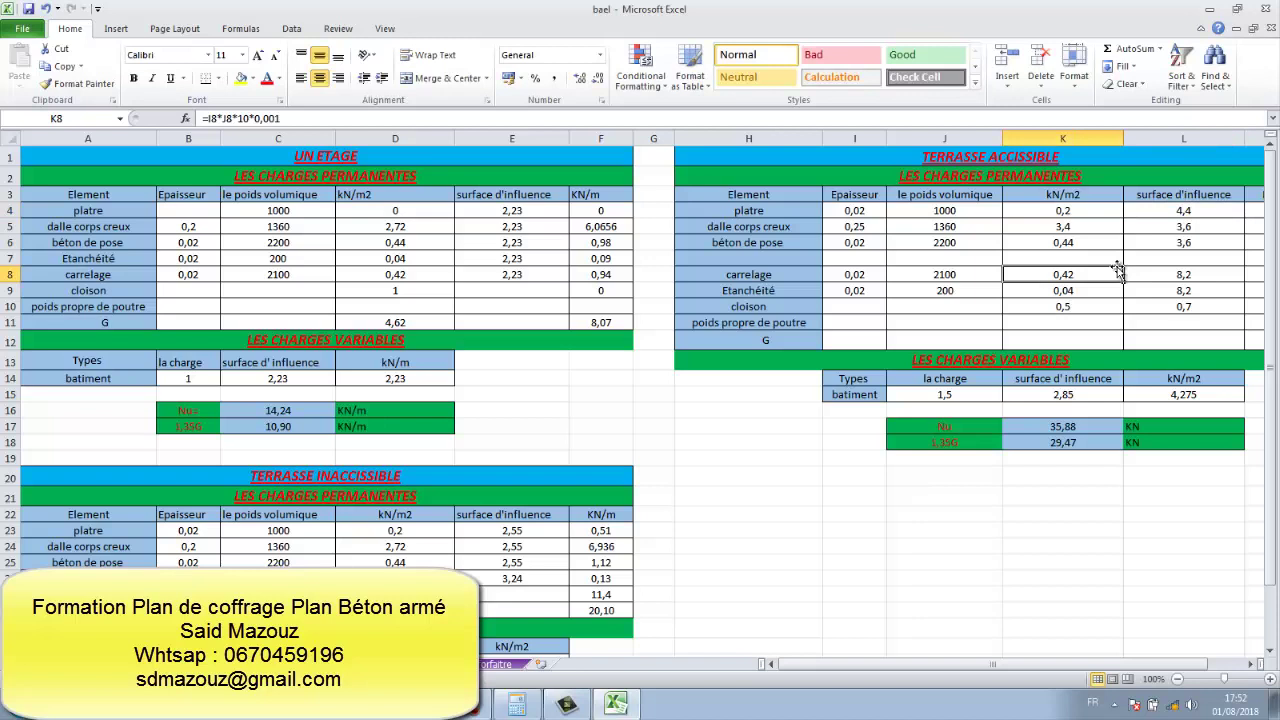
click(1242, 213)
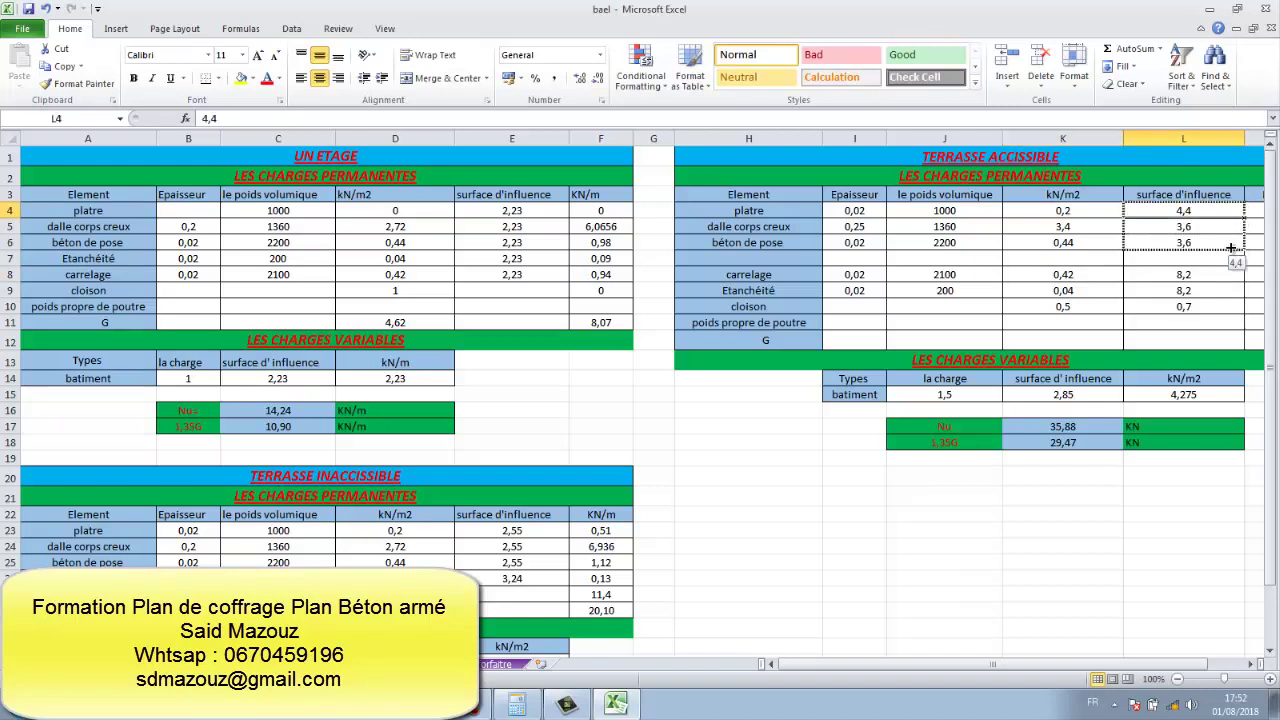
drag(1239, 226, 1238, 250)
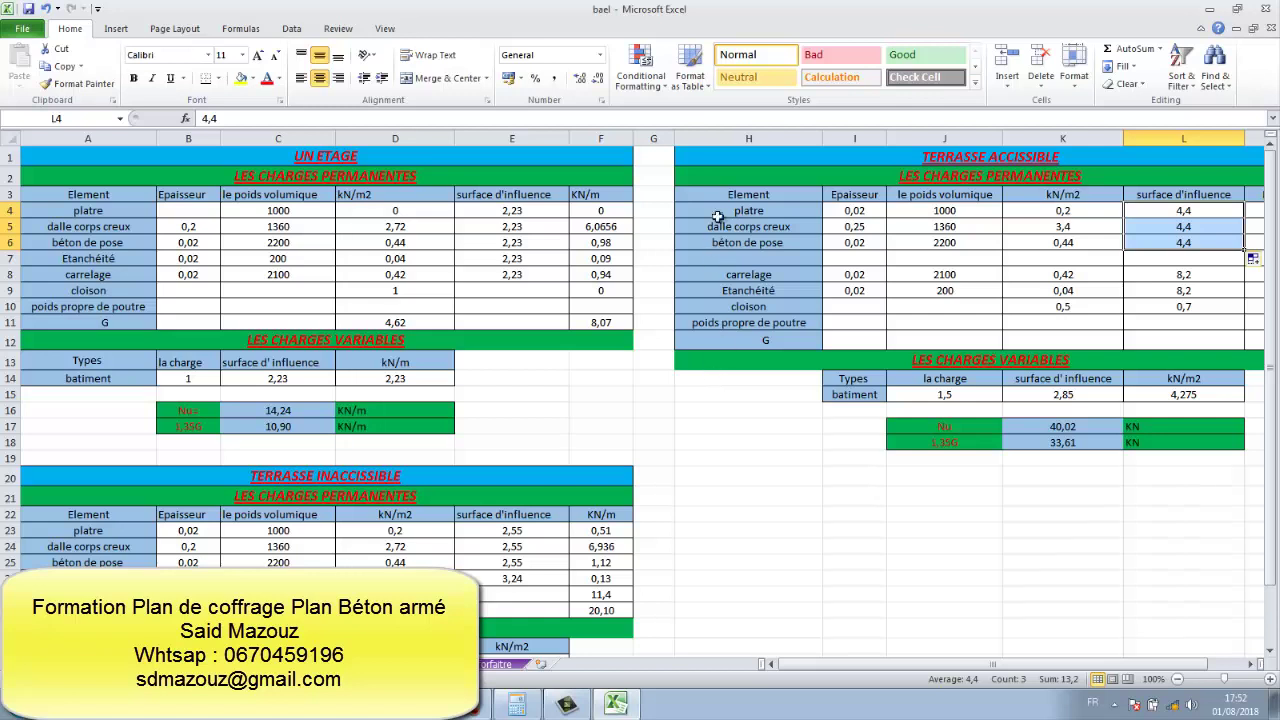
click(688, 426)
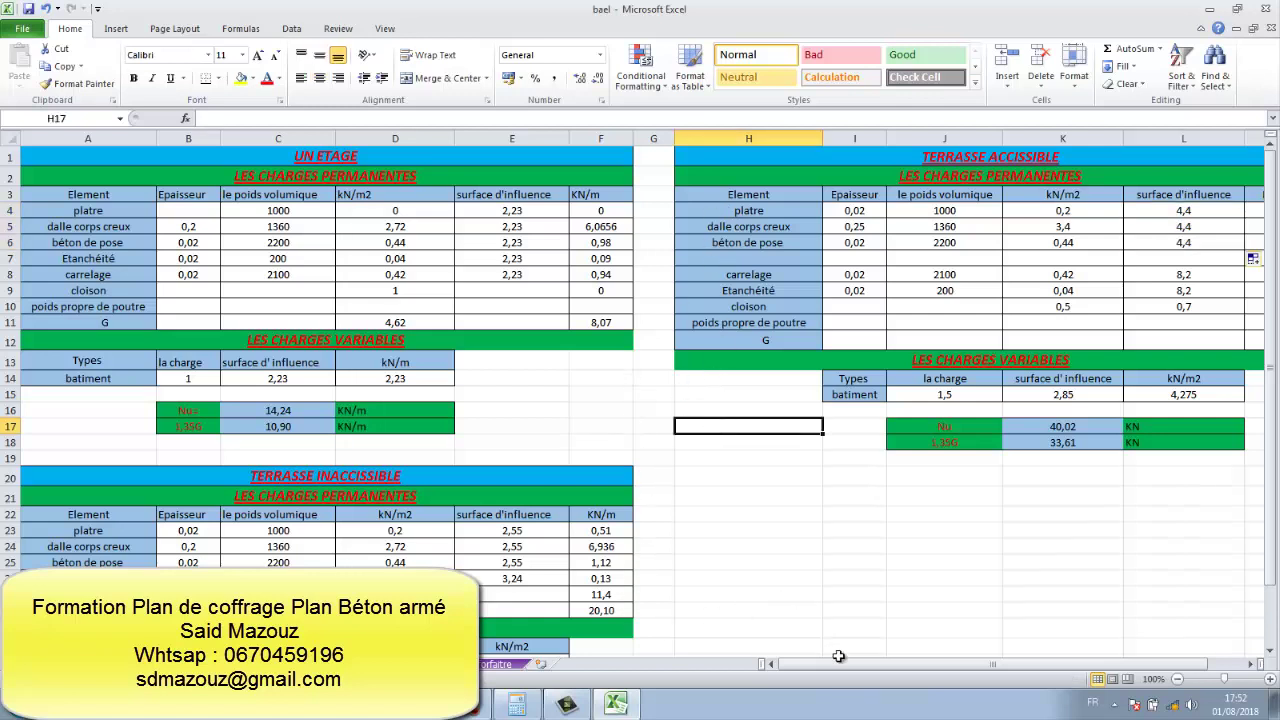
drag(838, 656, 876, 664)
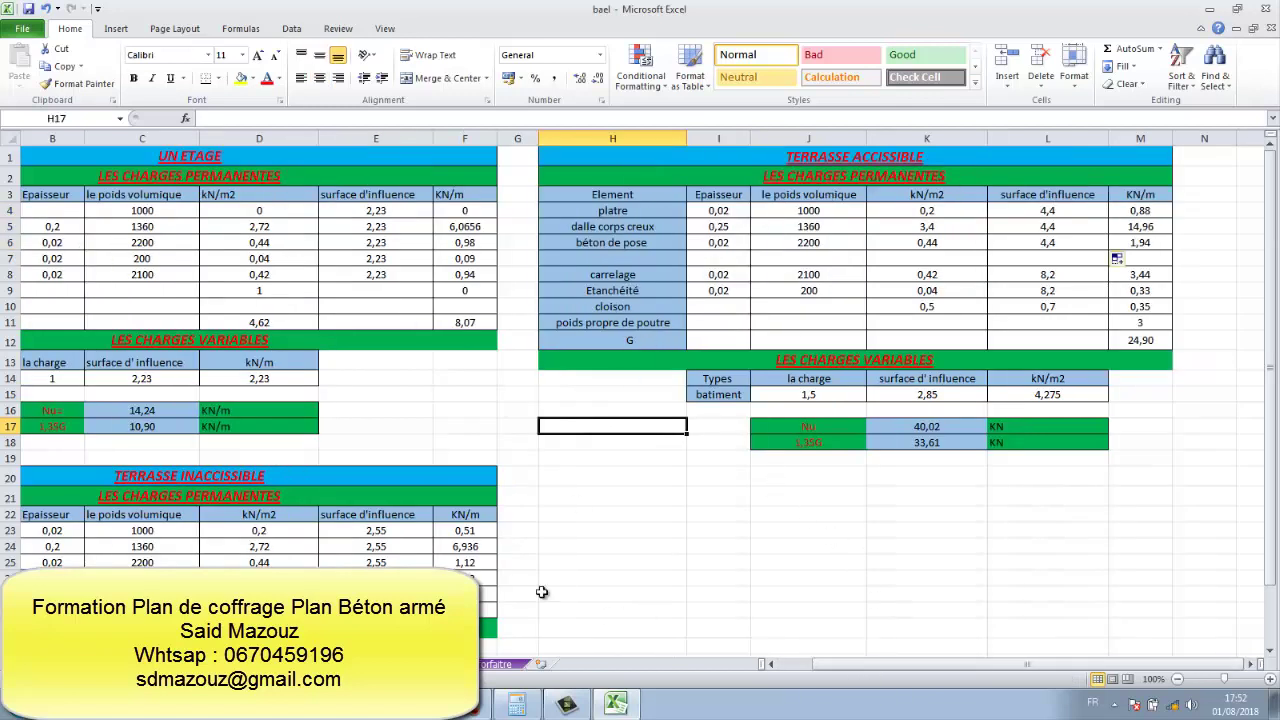
key(alt+Tab)
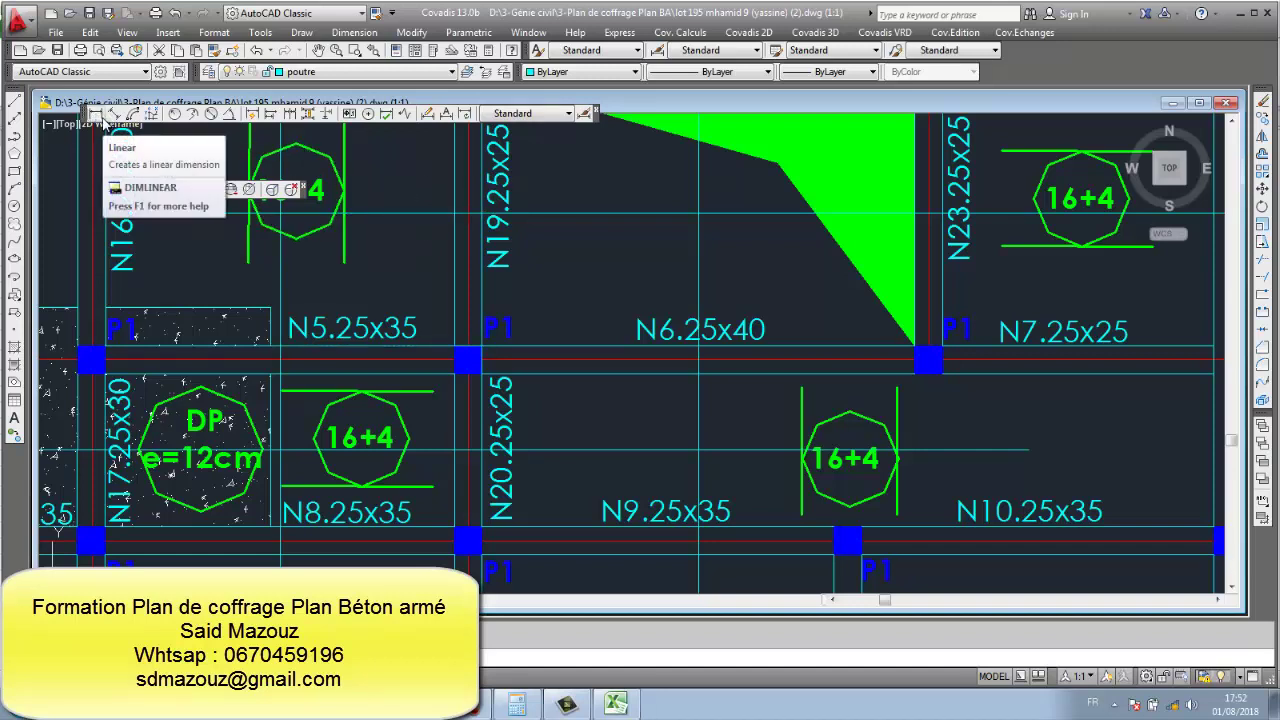
- Add the 1.21 vertical and 1.97 horizontal linear dimensions beside column P1
click(450, 350)
click(439, 214)
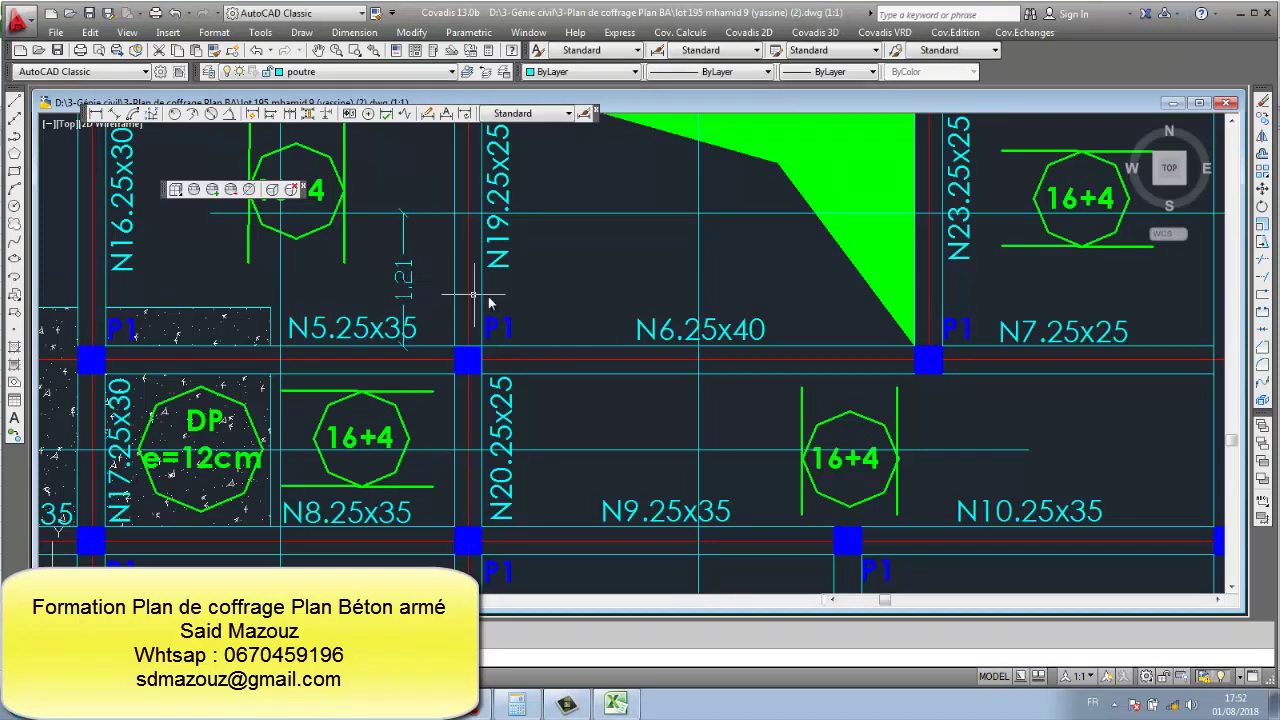
click(403, 290)
right_click(537, 285)
click(593, 295)
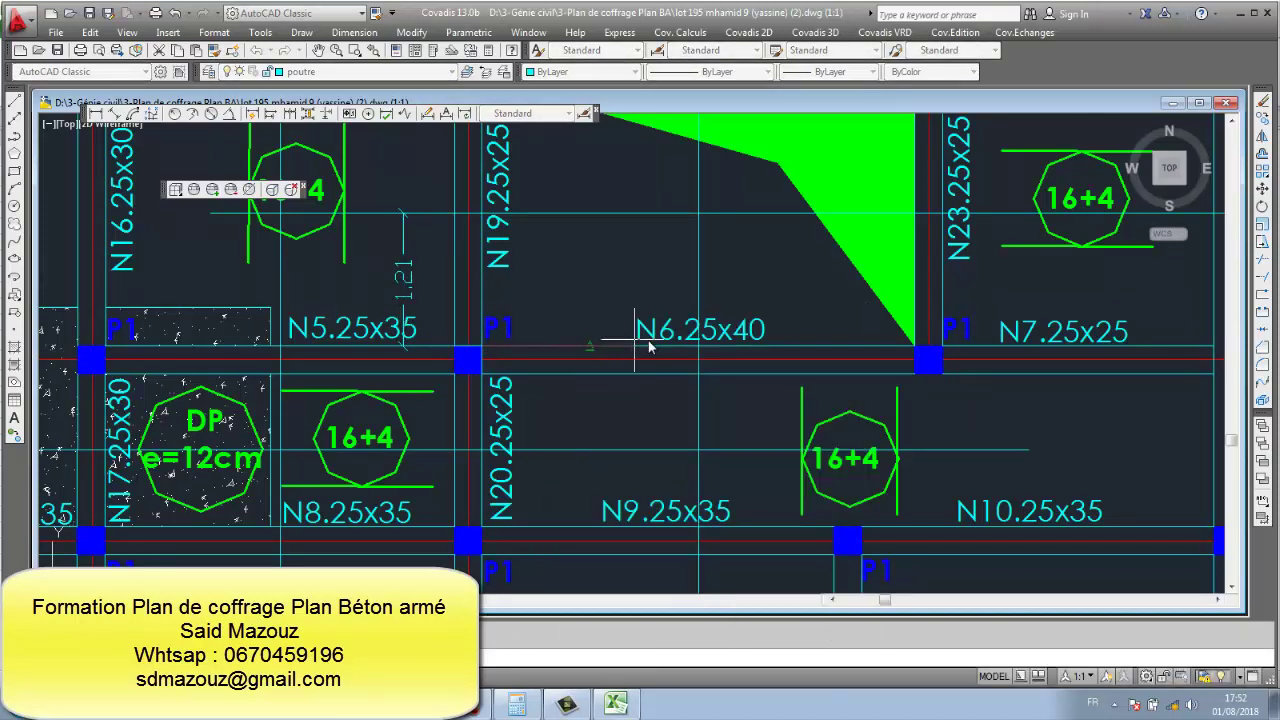
click(696, 340)
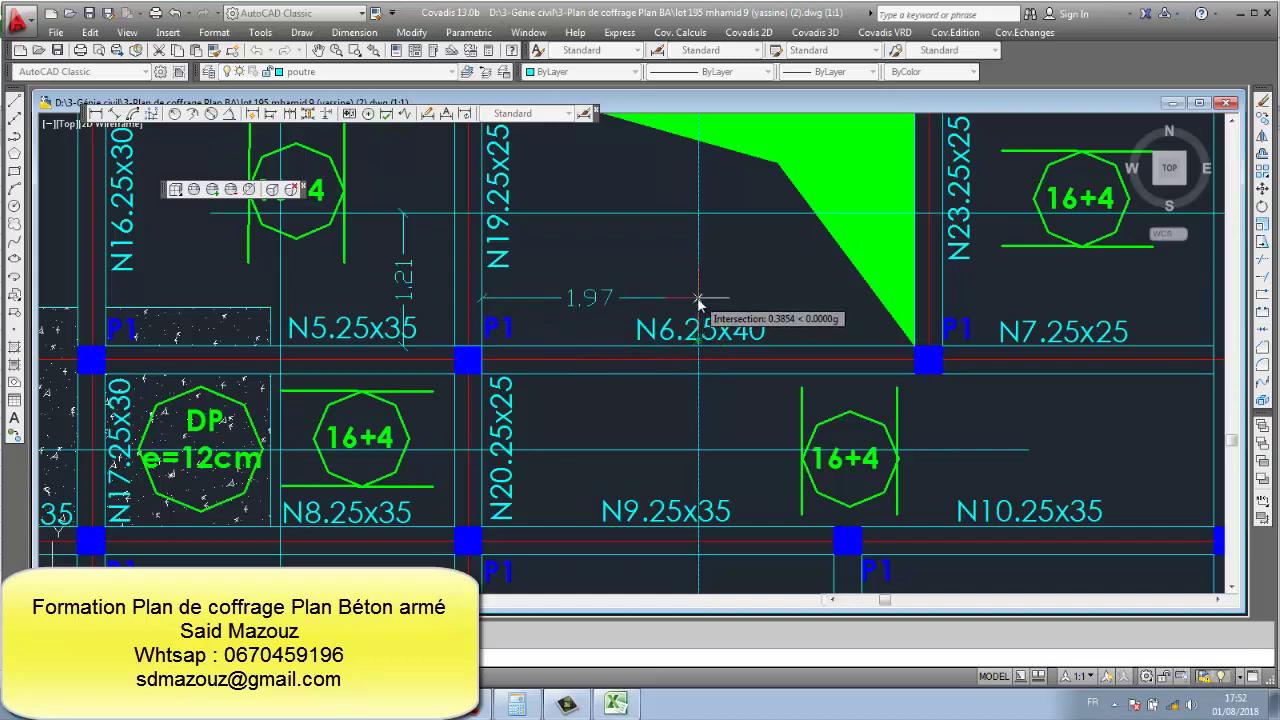
- Add the 0.70 vertical and 1.59 linear dimensions from the P1 column corner
right_click(600, 285)
click(645, 279)
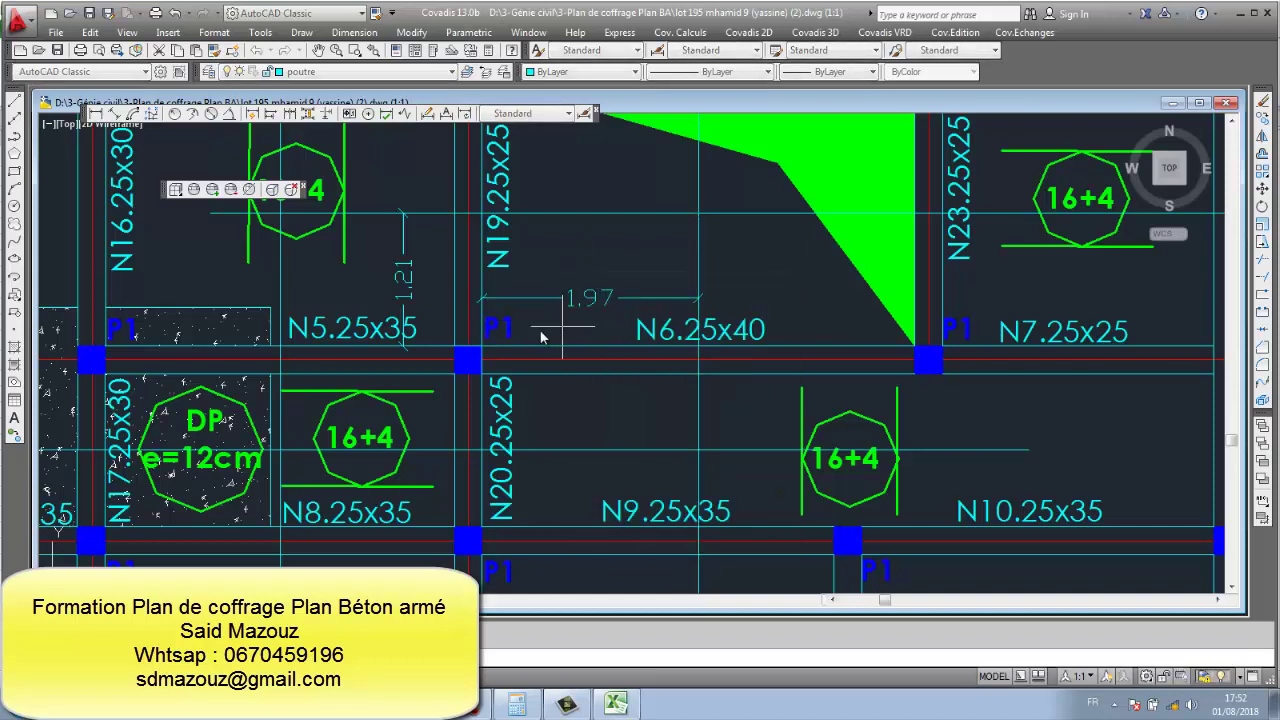
click(481, 373)
click(481, 450)
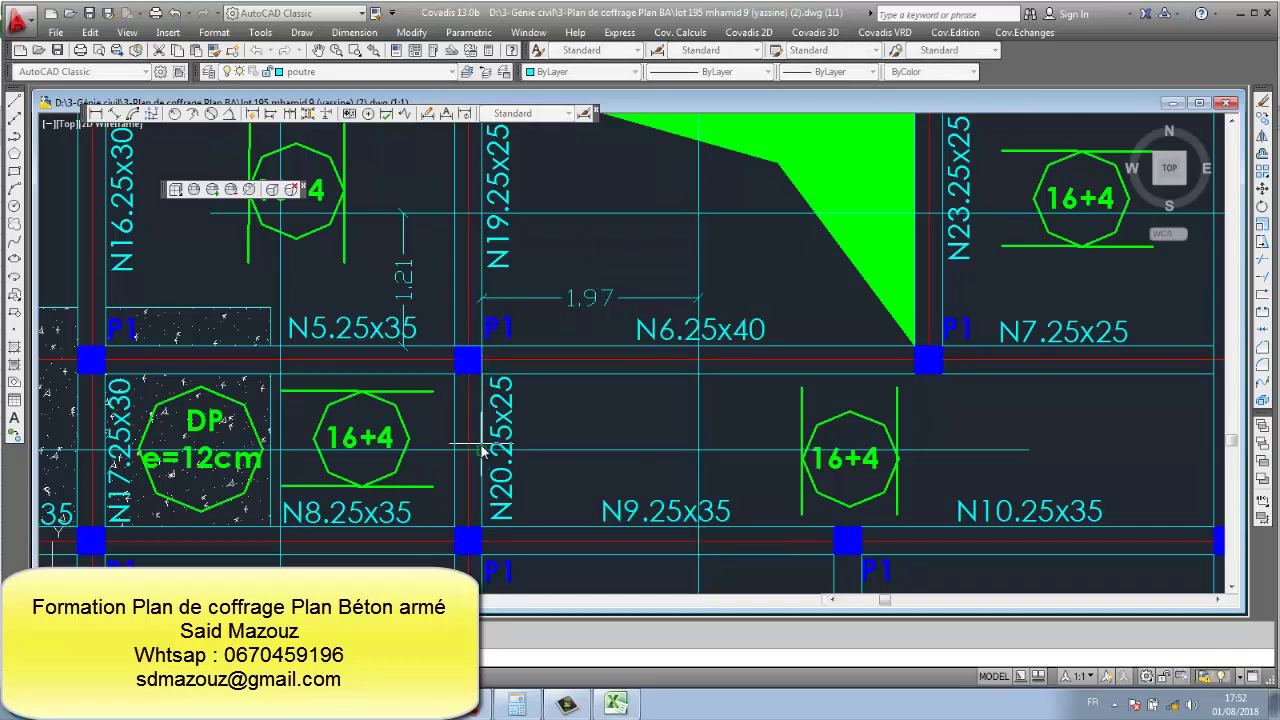
click(563, 440)
right_click(388, 285)
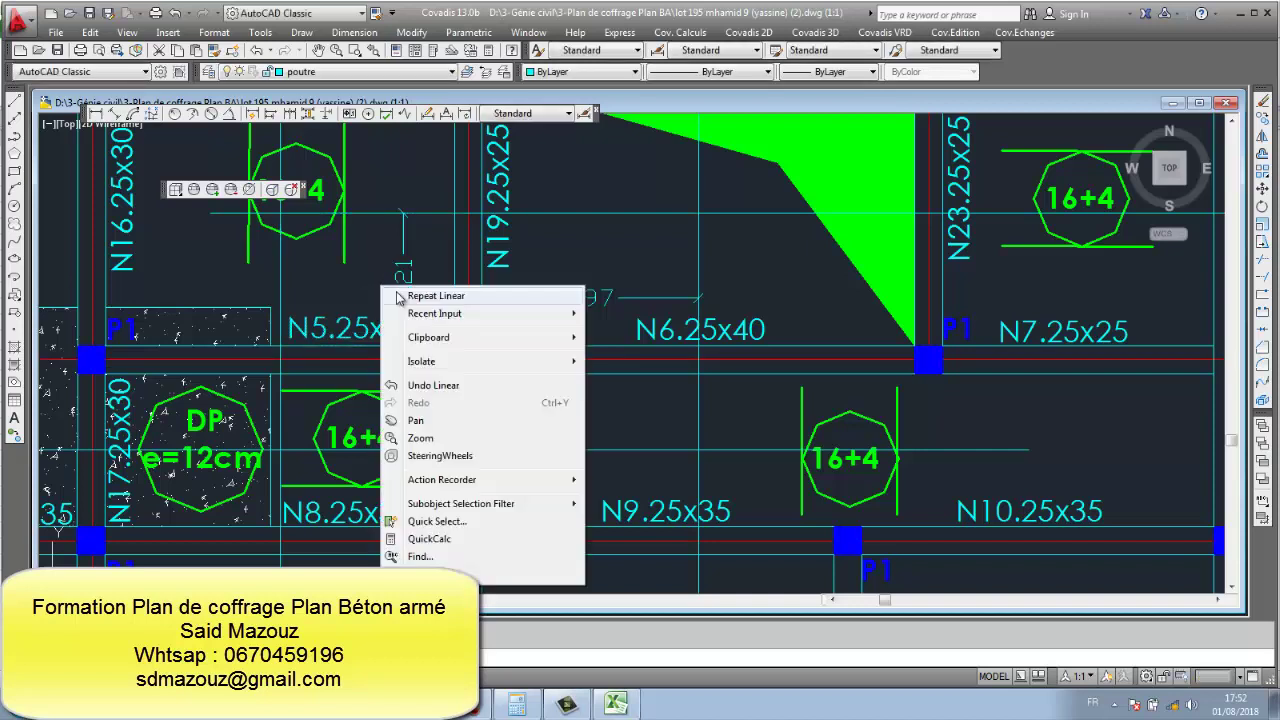
click(410, 291)
click(281, 376)
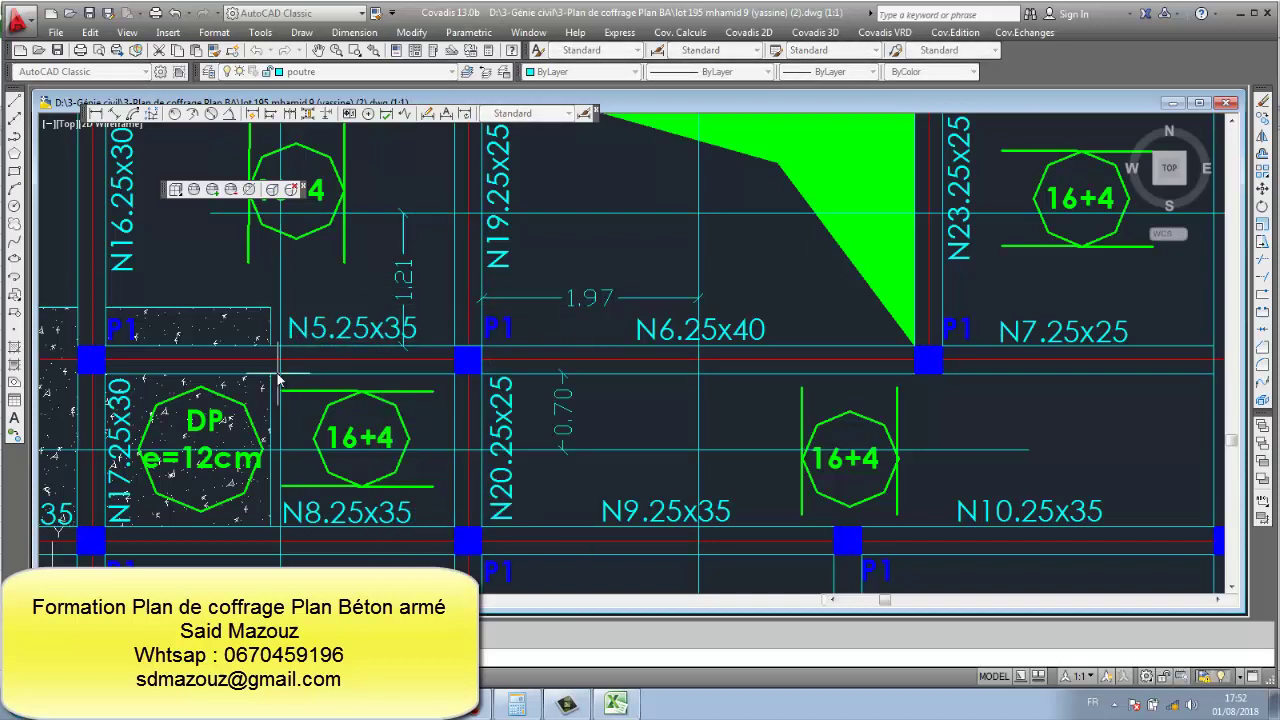
click(441, 392)
click(441, 424)
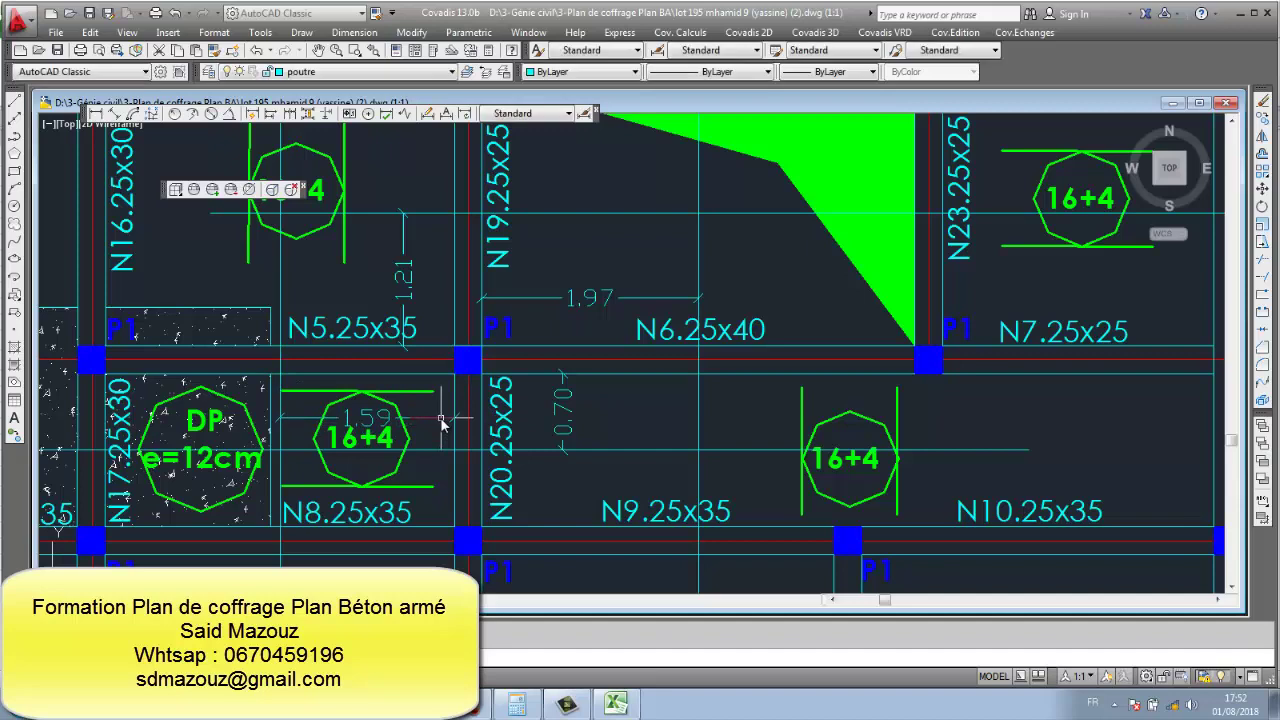
click(517, 705)
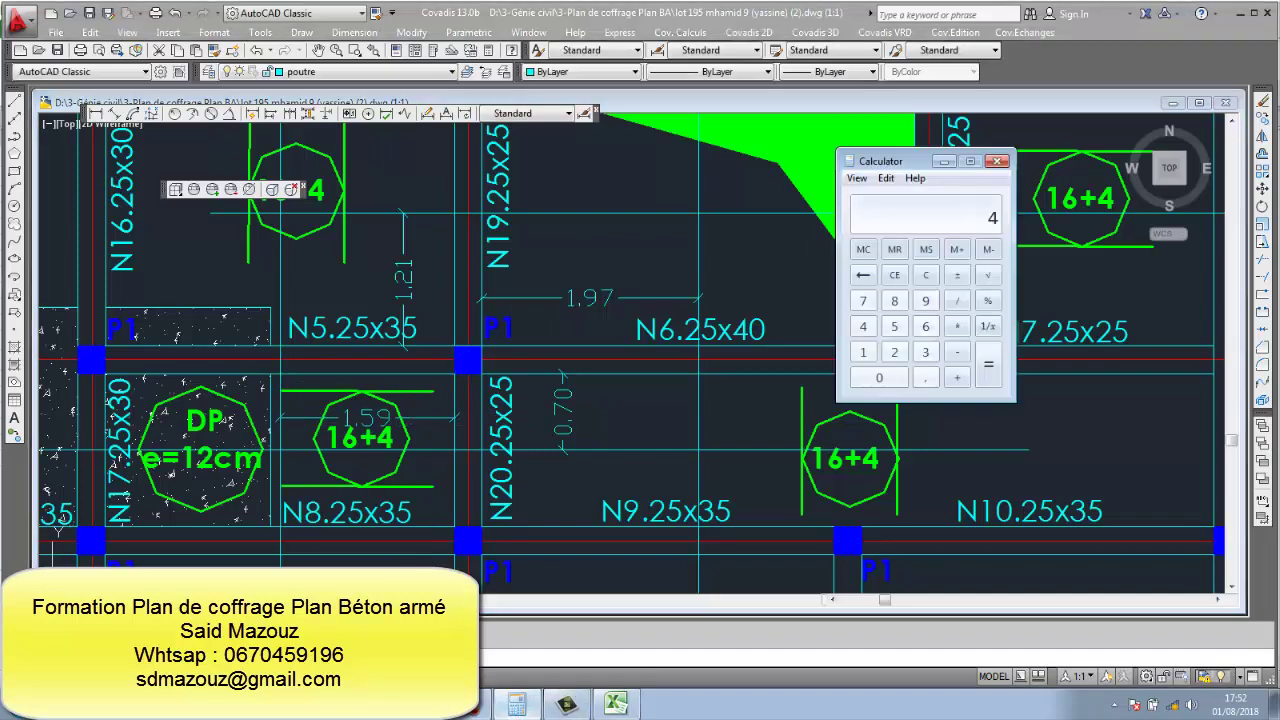
drag(903, 167, 973, 297)
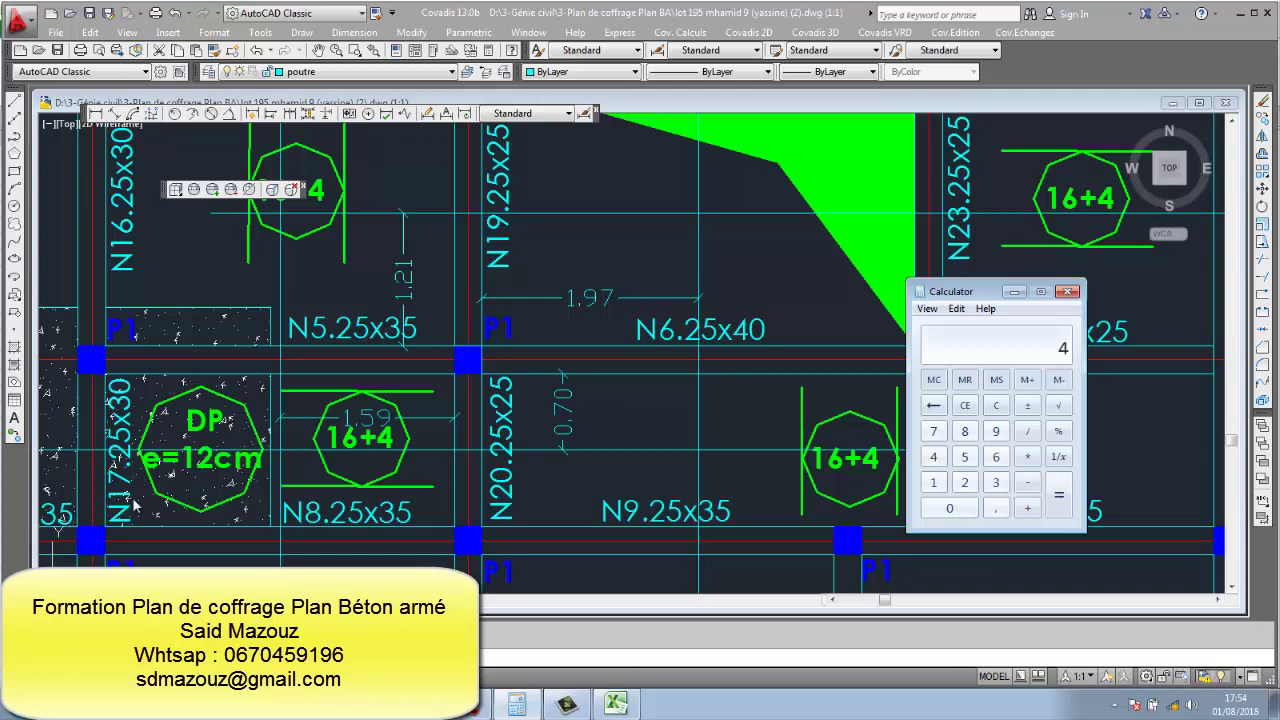
- Bring the dimensioned AutoCAD formwork plan in front of the calculator and re-zoom the view
click(556, 347)
scroll(557, 330, down, 6)
scroll(478, 331, up, 4)
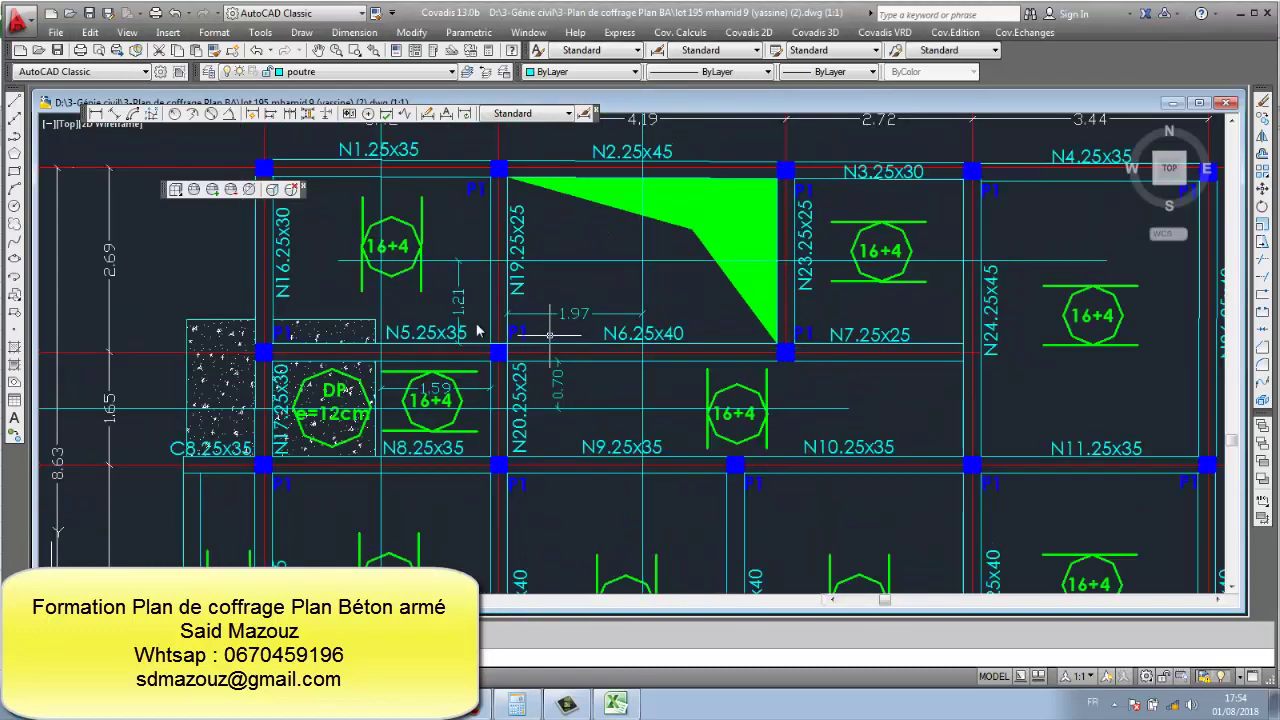
scroll(545, 340, up, 2)
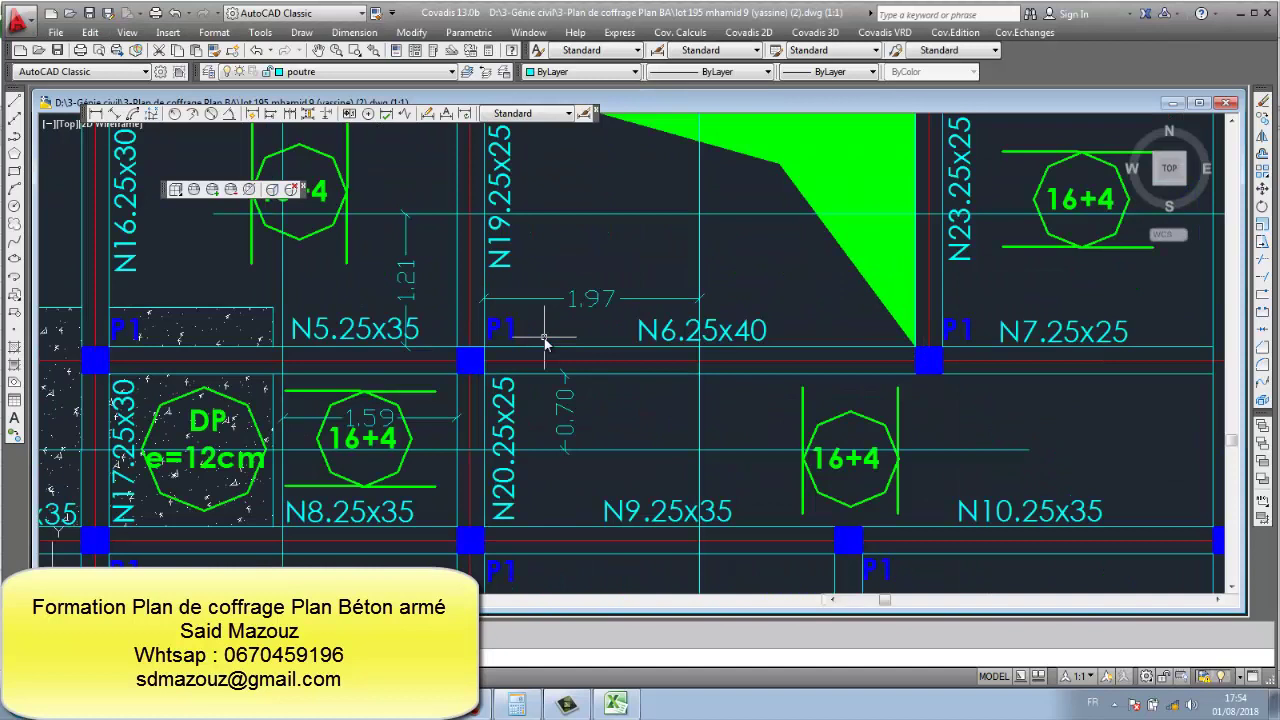